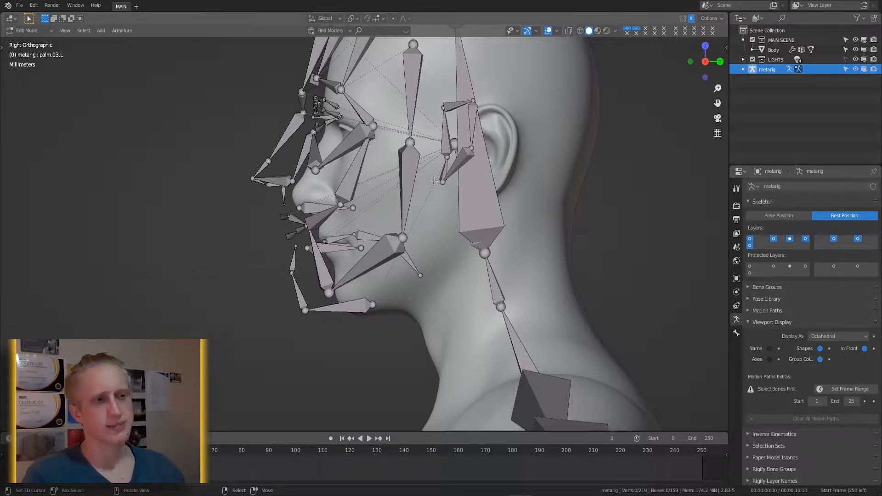
Hide the large head bone that overlaps the face bone in front of the ear
{"action": "right_click", "coordinate": [466, 193]}
{"action": "key", "text": "h"}
{"action": "right_click", "coordinate": [481, 199]}
{"action": "key", "text": "g"}
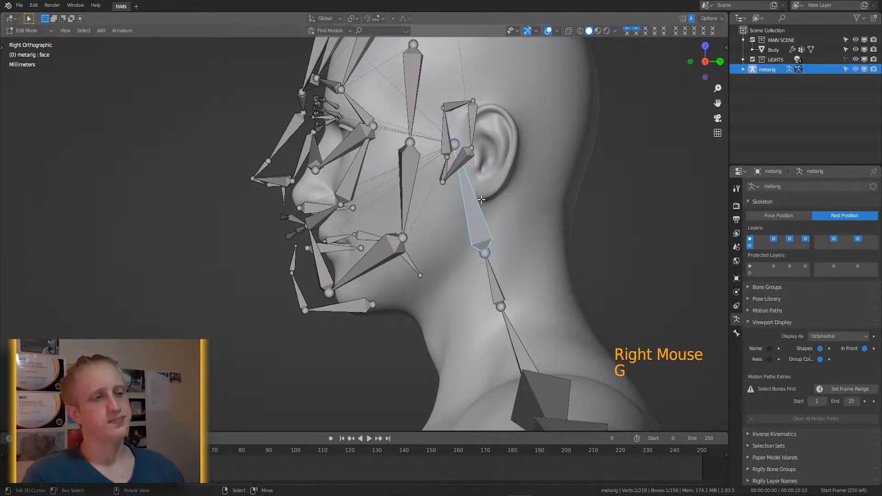
Hide the lower and upper teeth bones and the tongue bones inside the mouth
{"action": "right_click", "coordinate": [349, 245]}
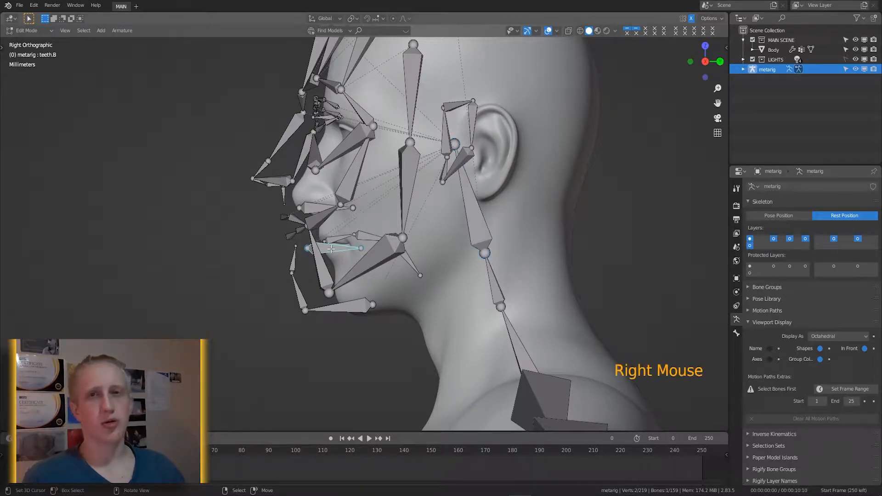
{"action": "key", "text": "h"}
{"action": "right_click", "coordinate": [334, 242]}
{"action": "key", "text": "h"}
{"action": "right_click", "coordinate": [317, 206]}
{"action": "key", "text": "h"}
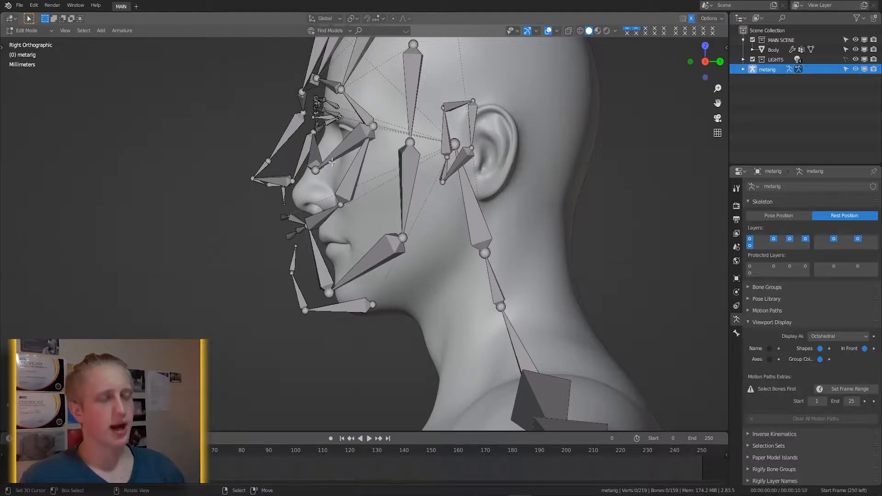
Select all the face bones together and move them back and down so they line up with the head mesh
{"action": "scroll", "coordinate": [304, 153], "scroll_direction": "down", "scroll_amount": 3}
{"action": "key", "text": "b"}
{"action": "left_click_drag", "start_coordinate": [270, 88], "coordinate": [417, 300]}
{"action": "key", "text": "g"}
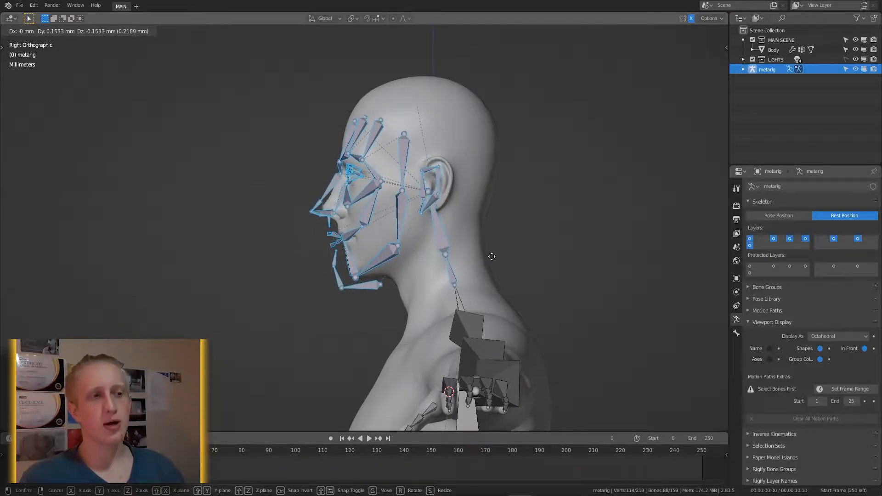
{"action": "left_click", "coordinate": [490, 254]}
{"action": "middle_click_drag", "start_coordinate": [490, 254], "coordinate": [429, 263]}
{"action": "key", "text": "KP_3"}
{"action": "scroll", "coordinate": [419, 267], "scroll_direction": "down", "scroll_amount": 1}
{"action": "scroll", "coordinate": [419, 267], "scroll_direction": "up", "scroll_amount": 4}
{"action": "key", "text": "a"}
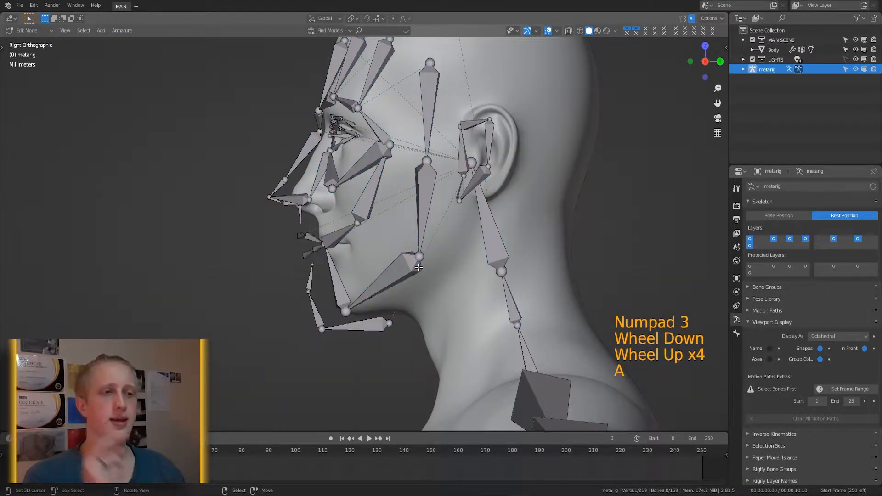
{"action": "scroll", "coordinate": [332, 175], "scroll_direction": "up", "scroll_amount": 1}
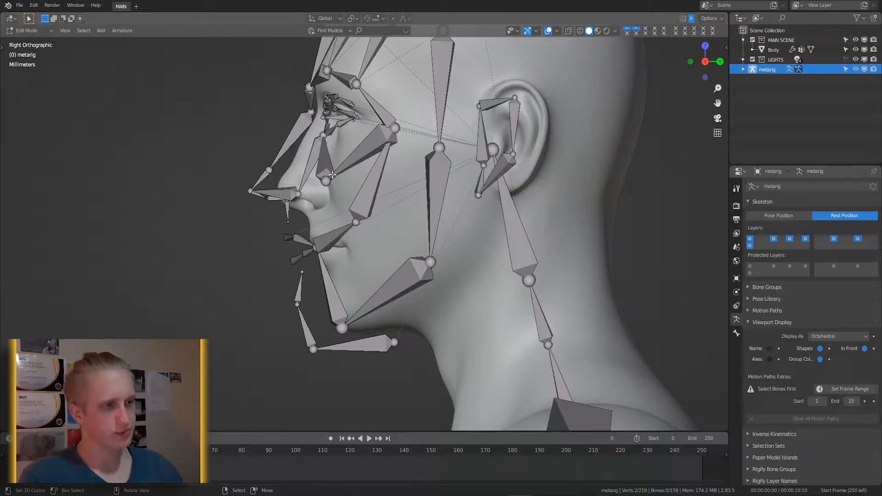
Move the joint at the root of the nose onto the mesh surface between the eyes
{"action": "scroll", "coordinate": [329, 53], "scroll_direction": "up", "scroll_amount": 4}
{"action": "middle_click_drag", "start_coordinate": [329, 52], "coordinate": [469, 330], "text": "shift"}
{"action": "key", "text": "a"}
{"action": "key", "text": "a"}
{"action": "key", "text": "a"}
{"action": "key", "text": "c"}
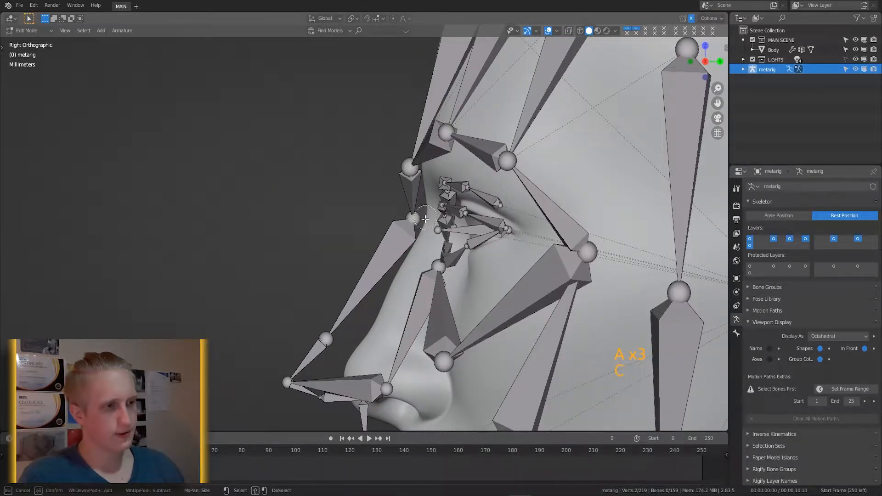
{"action": "key", "text": "g"}
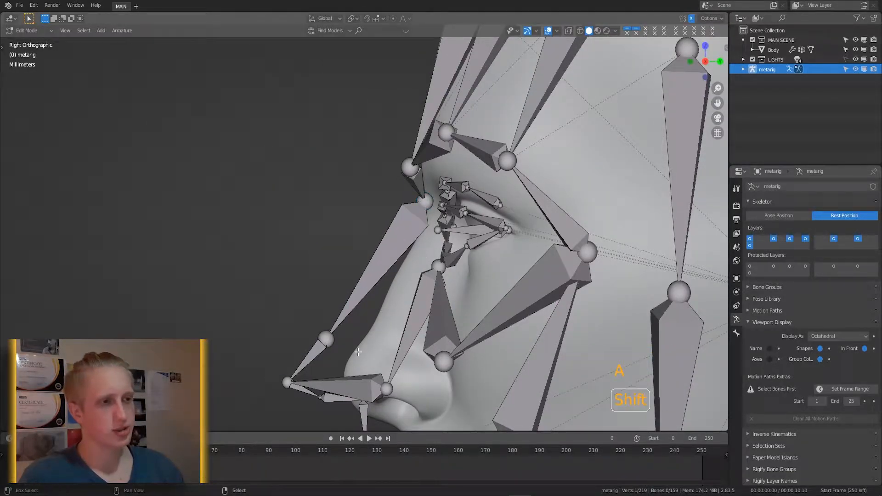
Move the middle nose joint back onto the bridge of the nose
{"action": "middle_click_drag", "start_coordinate": [356, 356], "coordinate": [431, 357], "text": "shift"}
{"action": "left_click", "coordinate": [342, 302]}
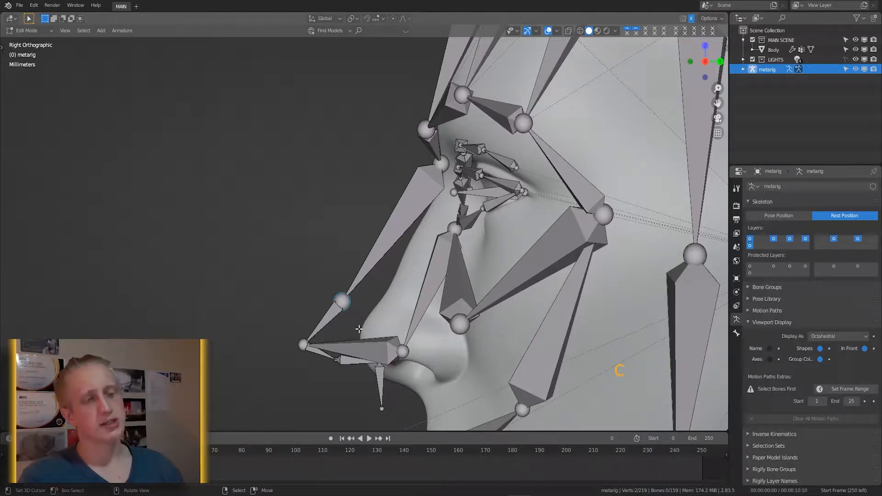
{"action": "key", "text": "g"}
{"action": "left_click", "coordinate": [406, 317]}
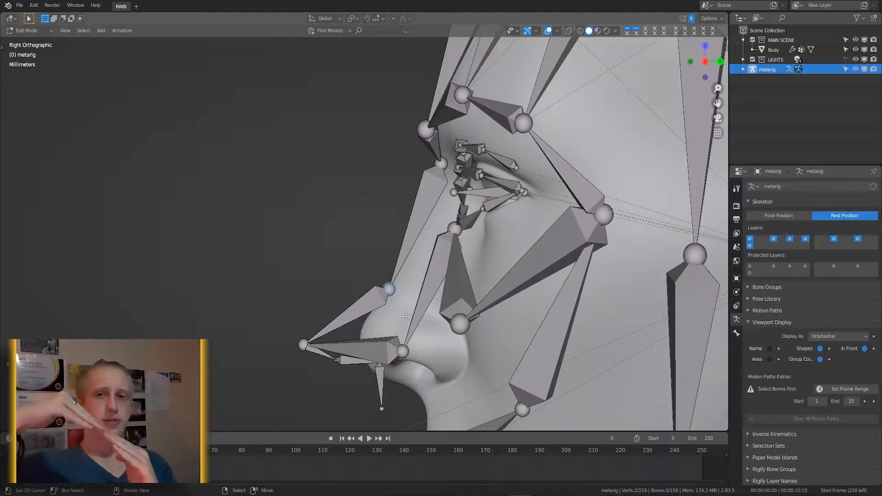
Turn on snapping and move all joints at the nose tip onto the tip of the mesh nose
{"action": "left_click", "coordinate": [367, 18]}
{"action": "left_click", "coordinate": [376, 19]}
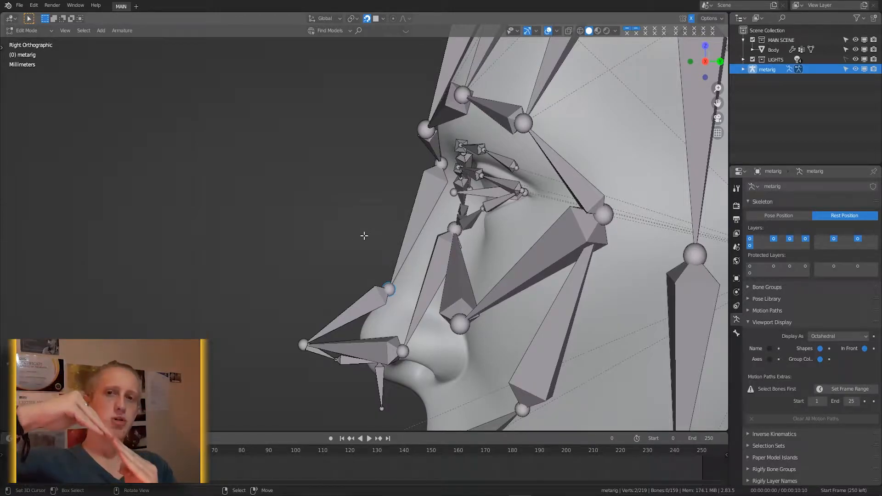
{"action": "right_click", "coordinate": [311, 324]}
{"action": "key", "text": "g"}
{"action": "key", "text": "a"}
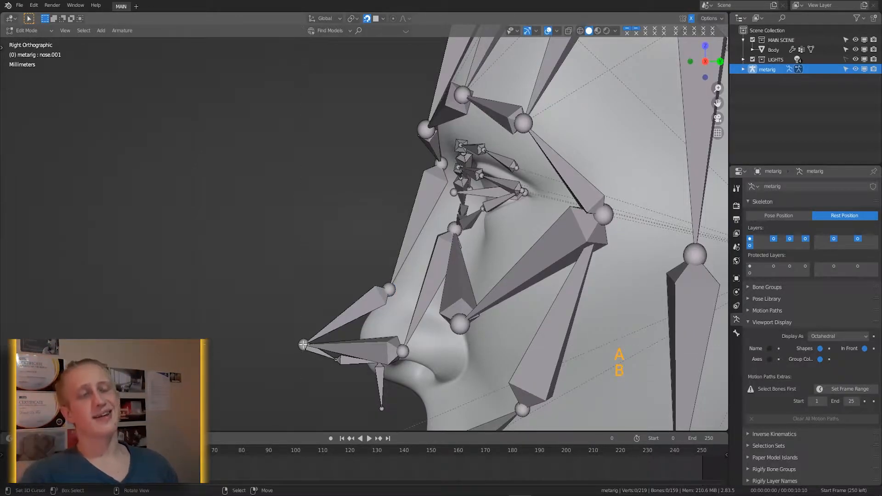
{"action": "left_click_drag", "start_coordinate": [289, 331], "coordinate": [311, 355]}
{"action": "key", "text": "g"}
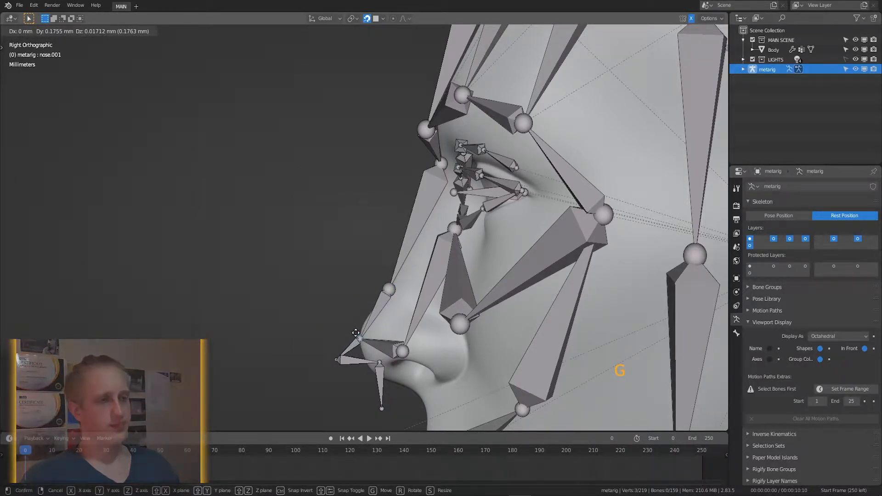
{"action": "left_click", "coordinate": [358, 339]}
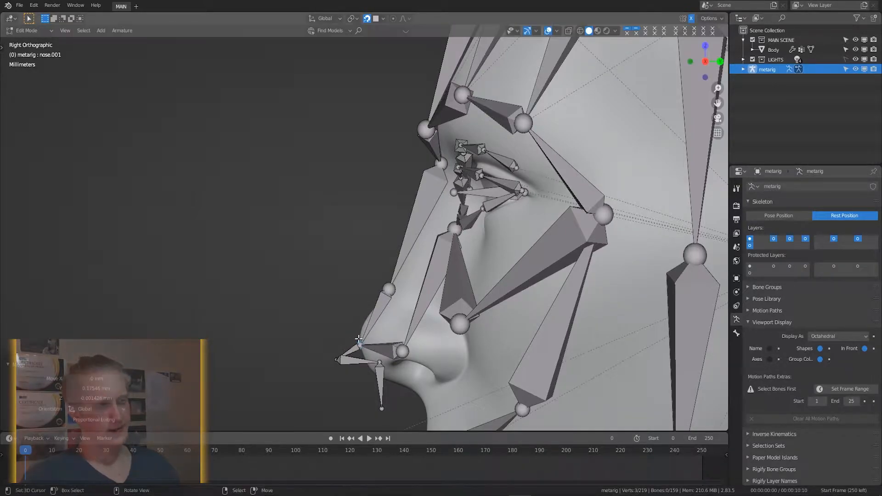
Turn snapping off and reposition the middle nose bridge joint slightly above the nose tip
{"action": "key", "text": "v"}
{"action": "key", "text": "c"}
{"action": "key", "text": "g"}
{"action": "right_click", "coordinate": [391, 290]}
{"action": "left_click", "coordinate": [367, 19]}
{"action": "key", "text": "g"}
{"action": "left_click", "coordinate": [379, 285]}
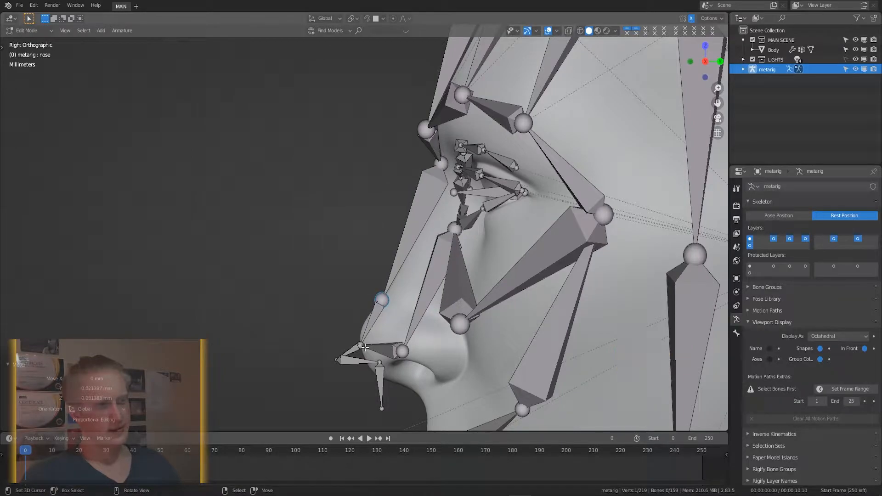
{"action": "key", "text": "g"}
{"action": "left_click", "coordinate": [393, 301]}
Move the three joints below the nose tip onto the underside of the nose and the groove above the lip
{"action": "middle_click_drag", "start_coordinate": [370, 357], "coordinate": [342, 247], "text": "shift"}
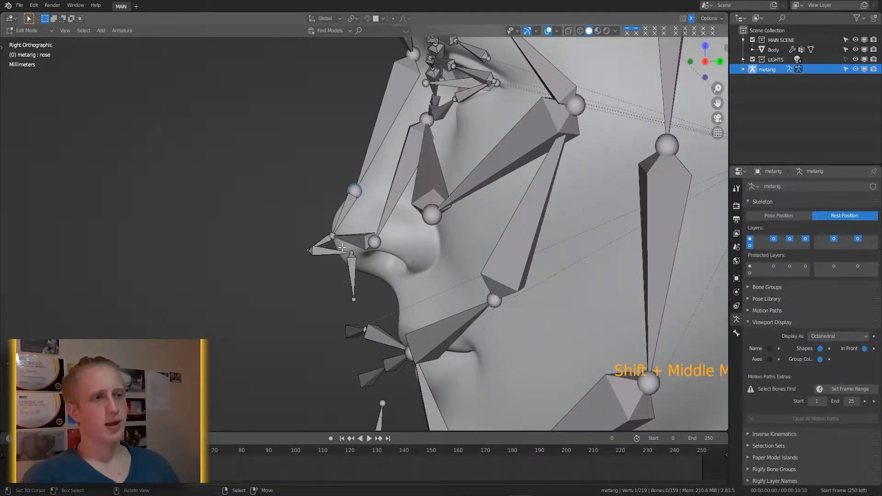
{"action": "left_click", "coordinate": [351, 252]}
{"action": "key", "text": "g"}
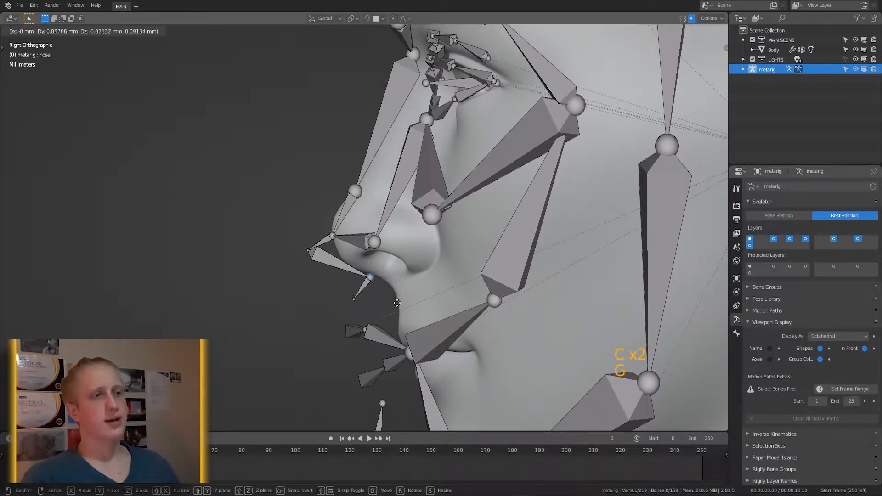
{"action": "left_click", "coordinate": [421, 308]}
{"action": "right_click", "coordinate": [358, 302]}
{"action": "key", "text": "g"}
{"action": "left_click", "coordinate": [408, 325]}
{"action": "right_click", "coordinate": [309, 251]}
{"action": "key", "text": "g"}
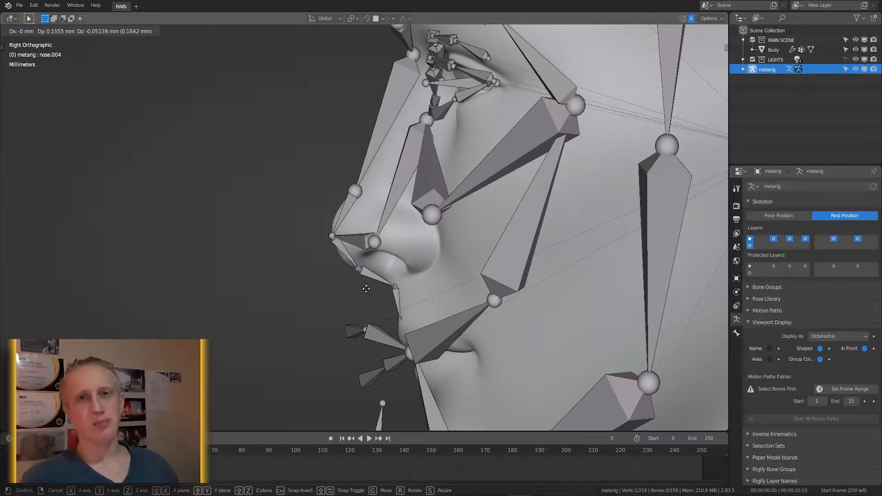
{"action": "left_click", "coordinate": [366, 288]}
Select all joints at the nose tip and shift them slightly down to sit on the tip of the nose
{"action": "right_click", "coordinate": [331, 236]}
{"action": "key", "text": "c"}
{"action": "left_click", "coordinate": [331, 237]}
{"action": "right_click", "coordinate": [331, 237]}
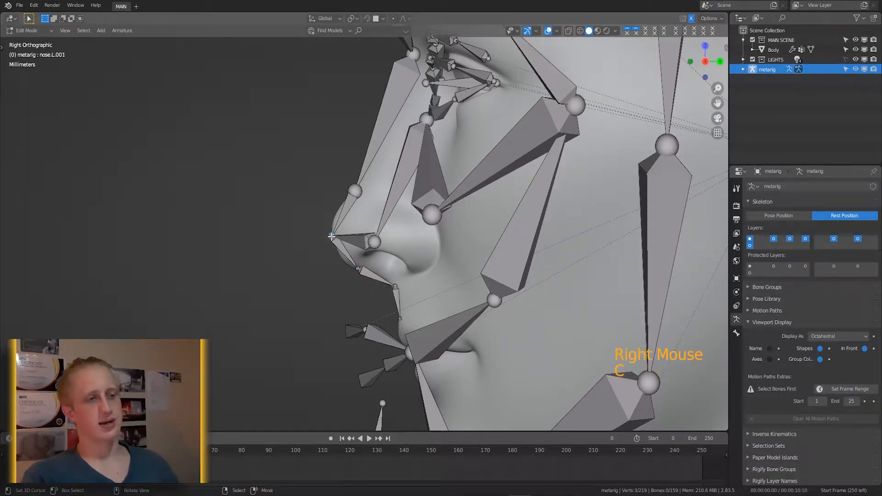
{"action": "key", "text": "g"}
{"action": "left_click", "coordinate": [332, 244]}
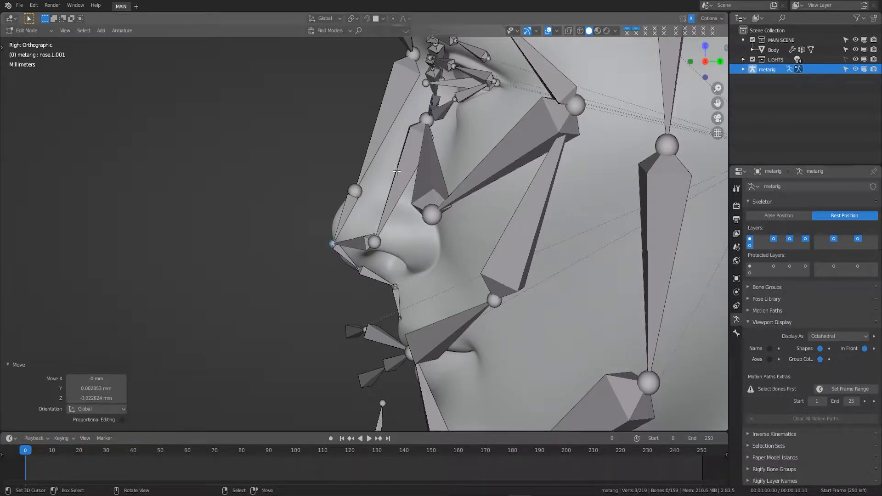
{"action": "scroll", "coordinate": [415, 300], "scroll_direction": "down", "scroll_amount": 3}
{"action": "middle_click_drag", "start_coordinate": [415, 300], "coordinate": [461, 247]}
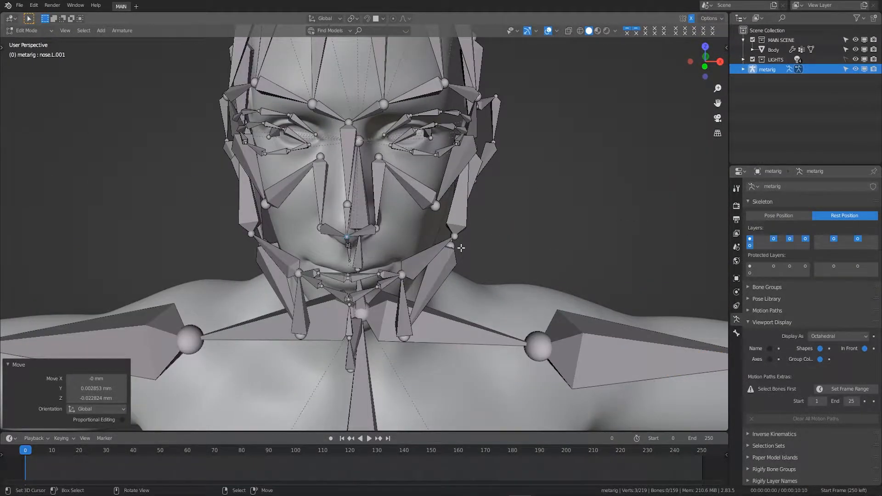
{"action": "key", "text": "KP_3"}
{"action": "scroll", "coordinate": [404, 255], "scroll_direction": "up", "scroll_amount": 3}
{"action": "key", "text": "g"}
{"action": "left_click", "coordinate": [404, 255]}
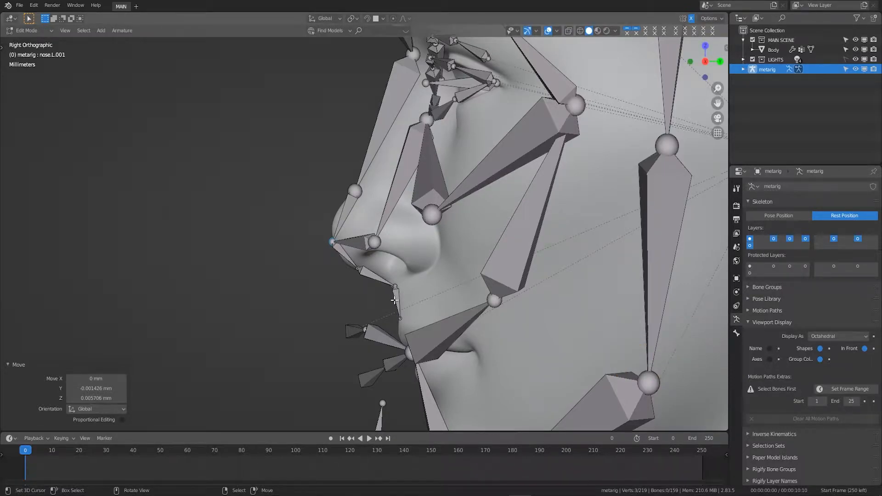
Move the lowest joint of the nose chain down to the upper lip's edge
{"action": "right_click", "coordinate": [400, 318]}
{"action": "key", "text": "g"}
{"action": "left_click", "coordinate": [409, 334]}
Move the top chin joint just below the lower lip and the middle chin joint onto the front of the chin
{"action": "middle_click_drag", "start_coordinate": [425, 349], "coordinate": [362, 147], "text": "shift"}
{"action": "right_click", "coordinate": [386, 236]}
{"action": "right_click", "coordinate": [329, 193]}
{"action": "middle_click_drag", "start_coordinate": [330, 194], "coordinate": [349, 245]}
{"action": "key", "text": "KP_3"}
{"action": "key", "text": "g"}
{"action": "left_click", "coordinate": [420, 253]}
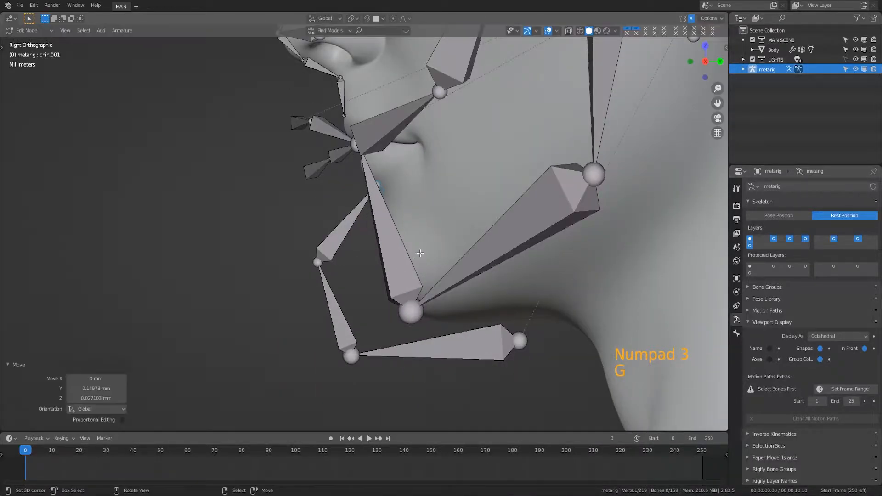
{"action": "right_click", "coordinate": [317, 263]}
{"action": "key", "text": "g"}
{"action": "left_click", "coordinate": [385, 269]}
Move the chin.L bone back so it runs from the mouth corner to the lower jaw edge
{"action": "right_click", "coordinate": [399, 268]}
{"action": "key", "text": "g"}
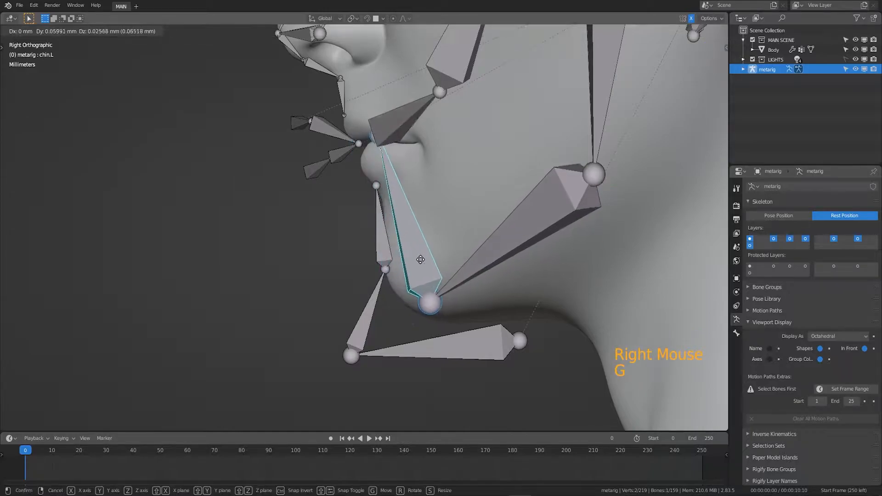
{"action": "left_click", "coordinate": [452, 255]}
Reposition the top and middle chin joints and the front jaw joint to follow the chin's profile
{"action": "right_click", "coordinate": [382, 197]}
{"action": "right_click", "coordinate": [384, 269]}
{"action": "key", "text": "g"}
{"action": "left_click", "coordinate": [384, 243]}
{"action": "right_click", "coordinate": [345, 350]}
{"action": "key", "text": "g"}
{"action": "left_click", "coordinate": [387, 289]}
{"action": "right_click", "coordinate": [382, 199]}
{"action": "key", "text": "g"}
{"action": "left_click", "coordinate": [381, 199]}
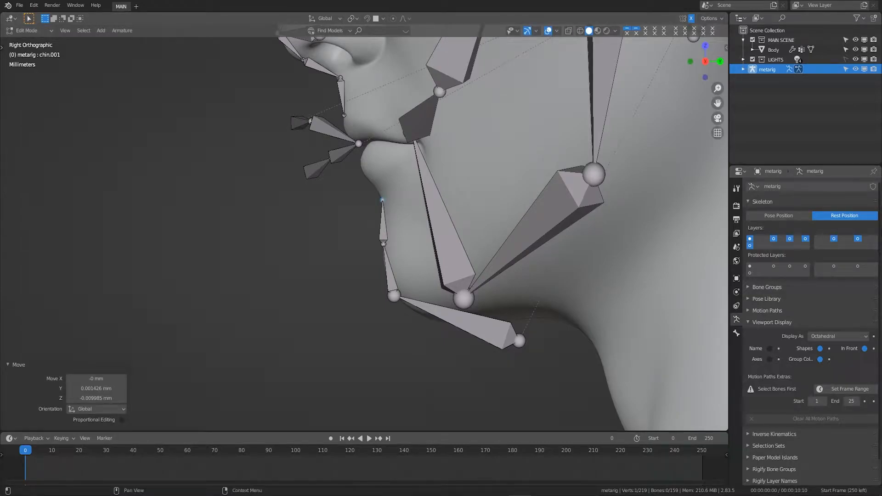
Move the middle chin joint down and bring the front and rear jaw joints to the underside of the chin
{"action": "right_click", "coordinate": [394, 295]}
{"action": "key", "text": "g"}
{"action": "left_click", "coordinate": [413, 308]}
{"action": "right_click", "coordinate": [383, 243]}
{"action": "key", "text": "g"}
{"action": "left_click", "coordinate": [383, 270]}
{"action": "right_click", "coordinate": [519, 339]}
{"action": "key", "text": "g"}
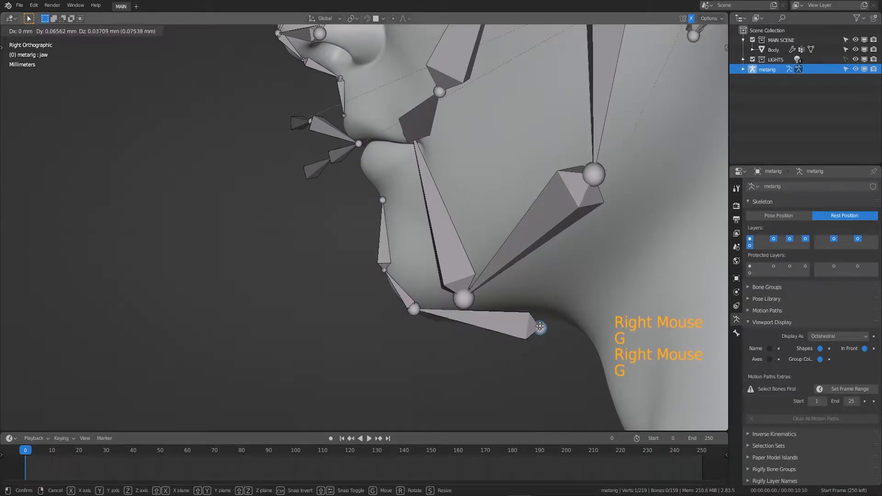
{"action": "left_click", "coordinate": [546, 318]}
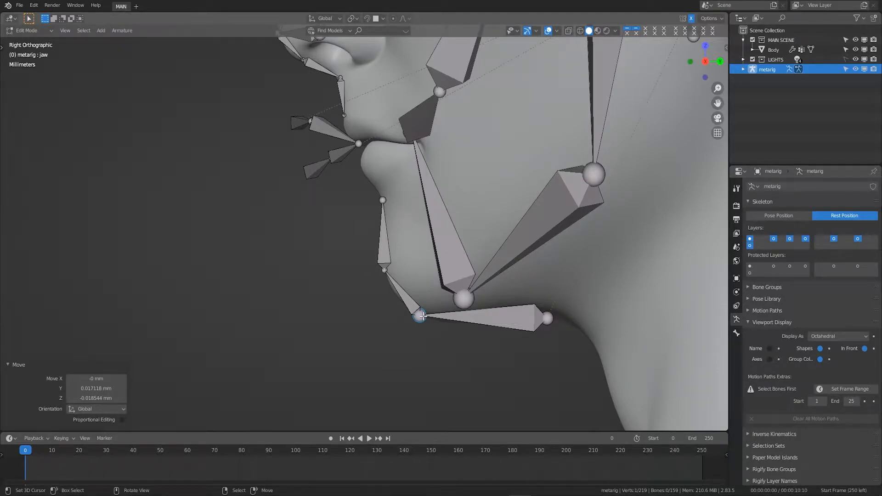
Fine-tune the middle chin joint and both ends of the central jaw bone against the chin outline
{"action": "key", "text": "g"}
{"action": "left_click", "coordinate": [414, 315]}
{"action": "right_click", "coordinate": [384, 270]}
{"action": "key", "text": "g"}
{"action": "left_click", "coordinate": [382, 272]}
{"action": "right_click", "coordinate": [546, 318]}
{"action": "key", "text": "g"}
{"action": "left_click", "coordinate": [544, 315]}
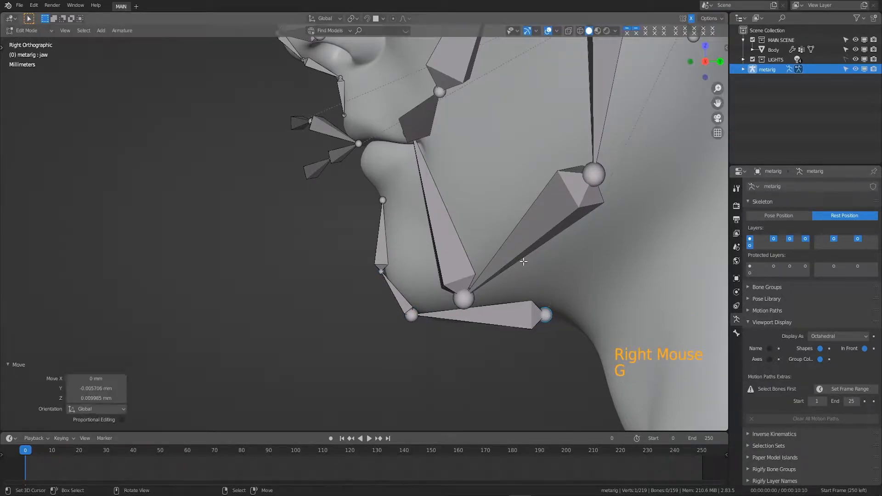
With snapping on, move the left cheek joint onto the cheek surface from the front view
{"action": "scroll", "coordinate": [523, 261], "scroll_direction": "down", "scroll_amount": 3}
{"action": "middle_click_drag", "start_coordinate": [523, 261], "coordinate": [351, 248]}
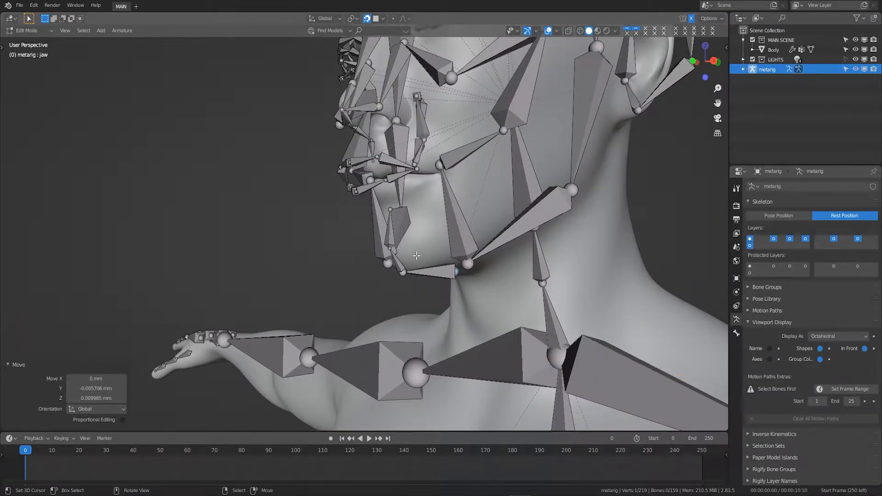
{"action": "key", "text": "KP_7"}
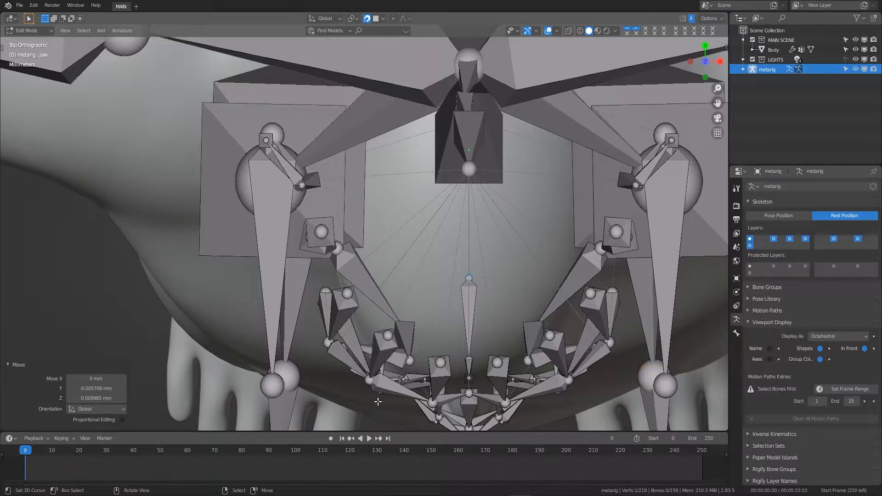
{"action": "key", "text": "KP_1"}
{"action": "middle_click_drag", "start_coordinate": [404, 317], "coordinate": [337, 372], "text": "shift"}
{"action": "right_click", "coordinate": [404, 270]}
{"action": "key", "text": "g"}
{"action": "left_click", "coordinate": [397, 281]}
{"action": "middle_click_drag", "start_coordinate": [403, 282], "coordinate": [440, 301]}
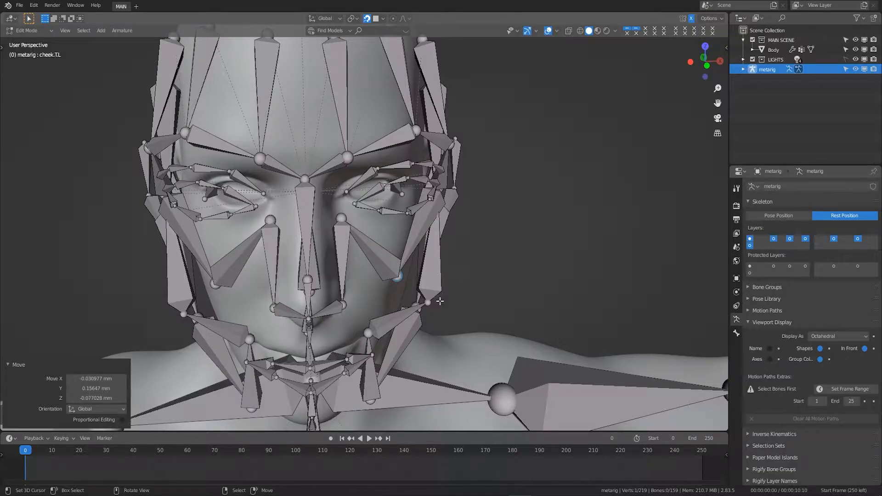
From the side view, move the top and bottom joints of the left temple bone back toward the ear
{"action": "key", "text": "KP_3"}
{"action": "middle_click_drag", "start_coordinate": [440, 302], "coordinate": [381, 269], "text": "shift"}
{"action": "scroll", "coordinate": [394, 227], "scroll_direction": "down", "scroll_amount": 2}
{"action": "scroll", "coordinate": [437, 221], "scroll_direction": "up", "scroll_amount": 1, "text": "shift"}
{"action": "scroll", "coordinate": [436, 221], "scroll_direction": "down", "scroll_amount": 1}
{"action": "key", "text": "KP_1"}
{"action": "key", "text": "KP_3"}
{"action": "right_click", "coordinate": [361, 115]}
{"action": "key", "text": "g"}
{"action": "left_click", "coordinate": [386, 119]}
{"action": "right_click", "coordinate": [359, 206]}
{"action": "key", "text": "g"}
{"action": "left_click", "coordinate": [386, 204]}
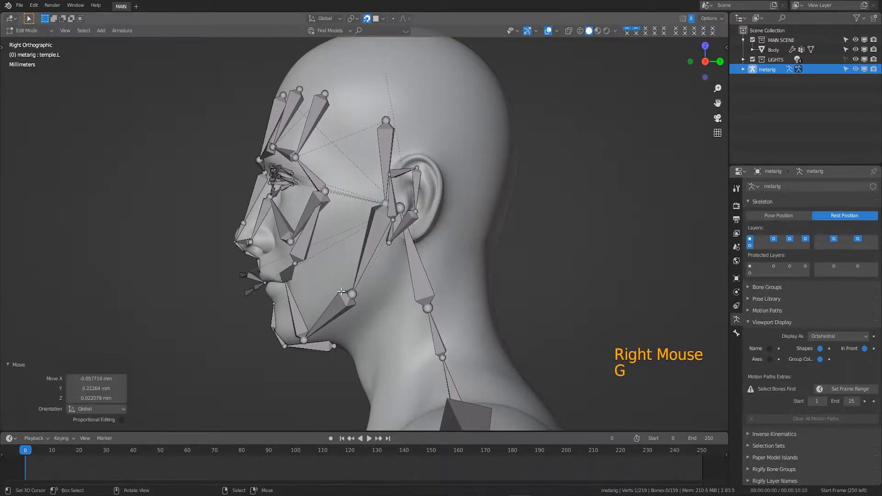
Move the rear joint of the jaw.L bone onto the corner of the jaw
{"action": "right_click", "coordinate": [353, 294]}
{"action": "key", "text": "g"}
{"action": "left_click", "coordinate": [383, 287]}
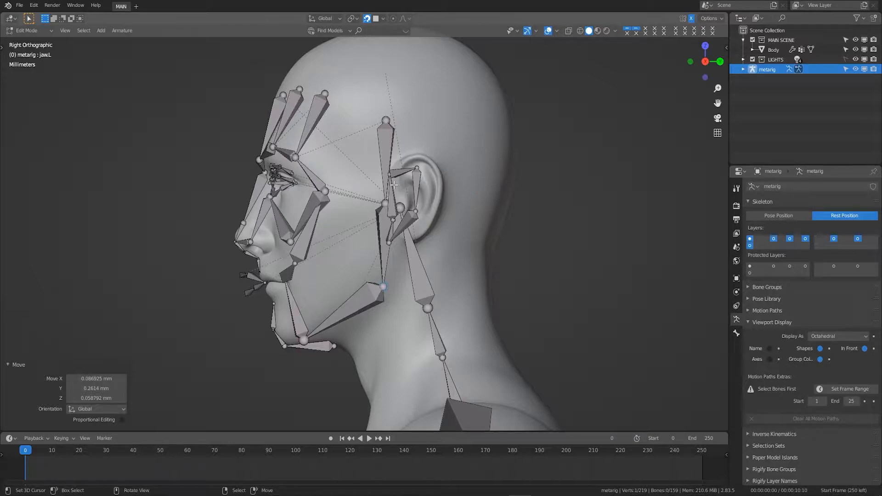
{"action": "key", "text": "g"}
{"action": "left_click", "coordinate": [362, 303]}
Move the joint between the temple and jaw bones down to the earlobe and fine-tune the jaw corner joint
{"action": "right_click", "coordinate": [385, 204]}
{"action": "key", "text": "g"}
{"action": "left_click", "coordinate": [398, 237]}
{"action": "right_click", "coordinate": [364, 303]}
{"action": "key", "text": "g"}
{"action": "left_click", "coordinate": [367, 302]}
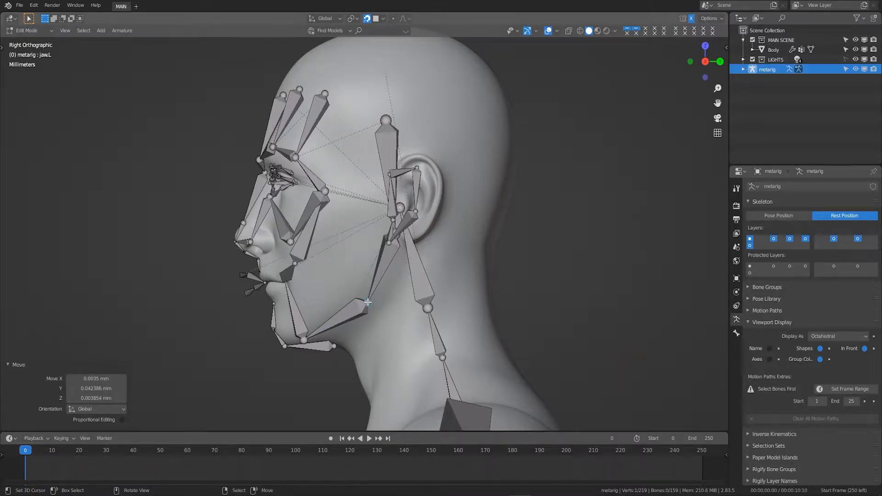
From the side view, move the top joint of the left temple bone slightly back and down, and nudge the jaw corner joint forward
{"action": "right_click", "coordinate": [386, 120]}
{"action": "key", "text": "g"}
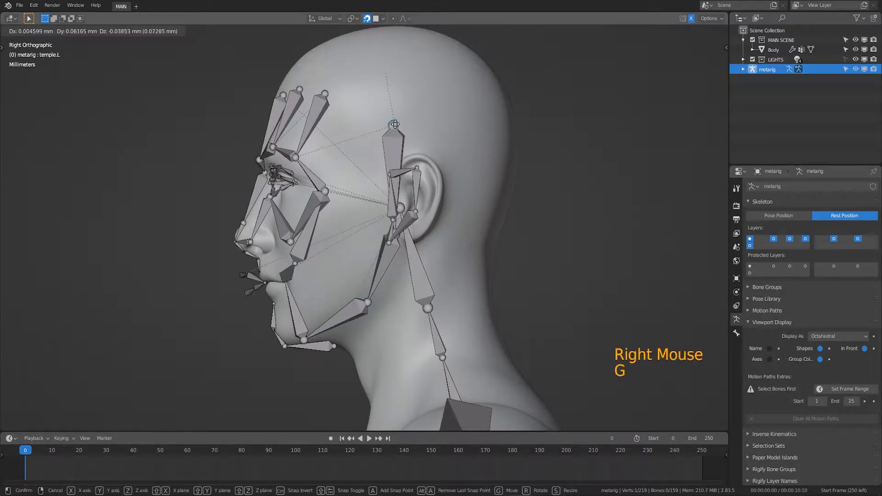
{"action": "left_click", "coordinate": [394, 127]}
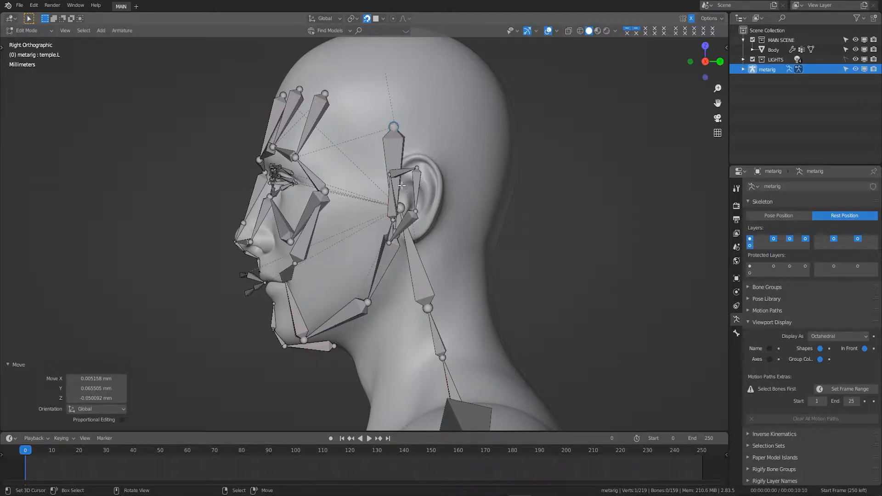
{"action": "right_click", "coordinate": [368, 304]}
{"action": "key", "text": "g"}
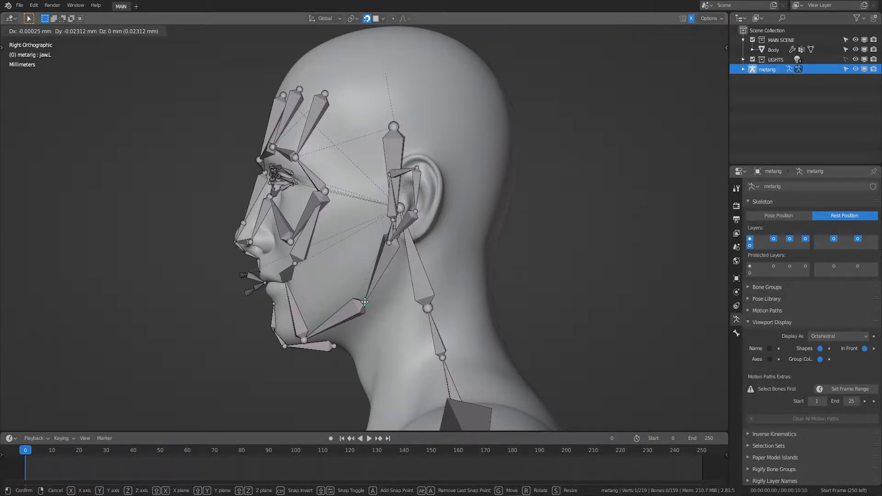
{"action": "left_click", "coordinate": [365, 302]}
Move the upper rear and middle rear joints of the left ear bones onto the outer rim of the ear
{"action": "right_click", "coordinate": [417, 170]}
{"action": "key", "text": "g"}
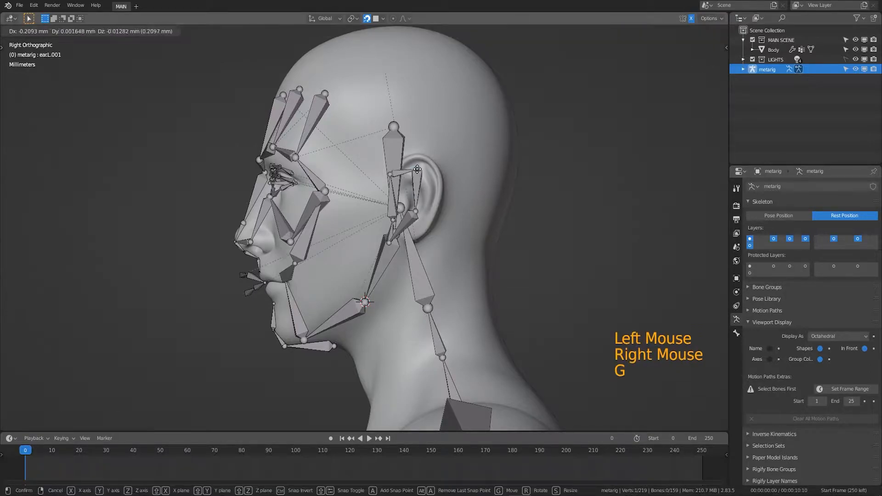
{"action": "left_click", "coordinate": [430, 164]}
{"action": "right_click", "coordinate": [416, 213]}
{"action": "key", "text": "g"}
{"action": "left_click", "coordinate": [439, 202]}
Move the lower ear joint onto the earlobe and the upper front ear joint to where the ear's top meets the head
{"action": "right_click", "coordinate": [389, 243]}
{"action": "key", "text": "g"}
{"action": "left_click", "coordinate": [419, 239]}
{"action": "right_click", "coordinate": [390, 175]}
{"action": "key", "text": "g"}
{"action": "left_click", "coordinate": [406, 160]}
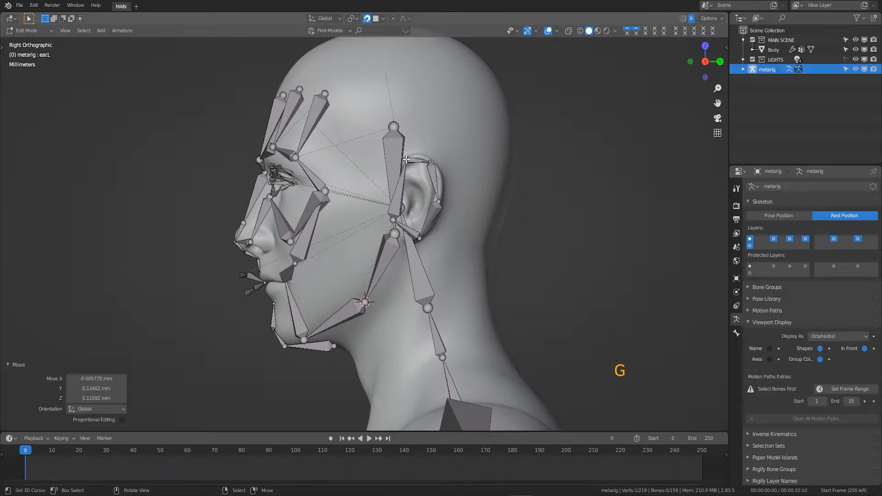
Try to move the lower front joint of the left ear bones, and undo the change
{"action": "right_click", "coordinate": [392, 221]}
{"action": "key", "text": "g"}
{"action": "left_click", "coordinate": [404, 216]}
{"action": "key", "text": "c"}
{"action": "key", "text": "ctrl+z"}
Select both coincident joints at the front of the left ear, reposition them from the side view, and hide the head bone
{"action": "scroll", "coordinate": [373, 246], "scroll_direction": "up", "scroll_amount": 2}
{"action": "middle_click_drag", "start_coordinate": [381, 248], "coordinate": [399, 239]}
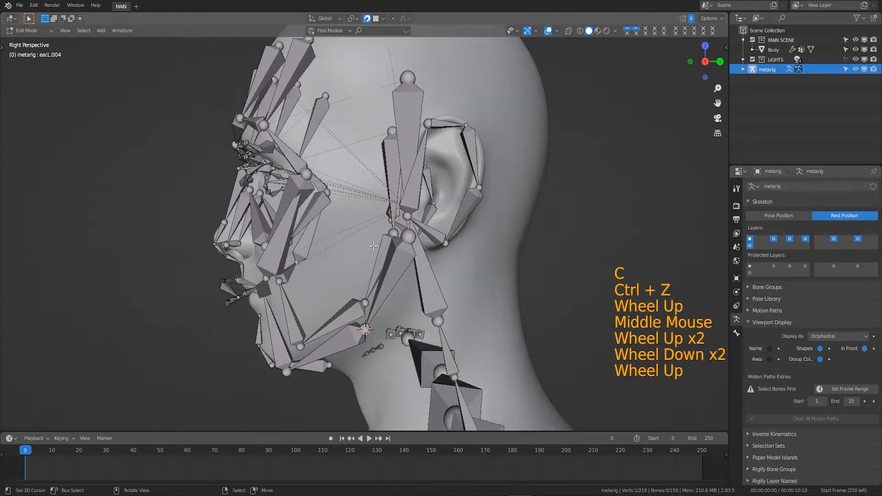
{"action": "scroll", "coordinate": [373, 246], "scroll_direction": "up", "scroll_amount": 1}
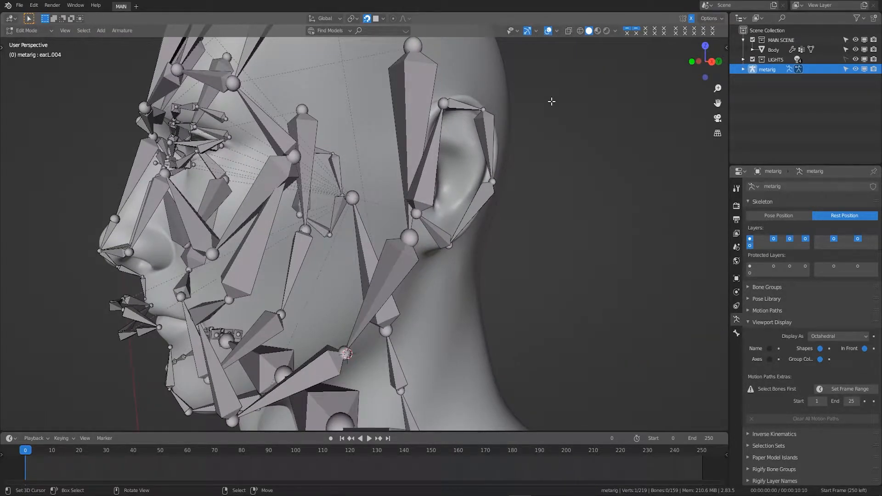
{"action": "middle_click_drag", "start_coordinate": [481, 187], "coordinate": [420, 216]}
{"action": "key", "text": "c"}
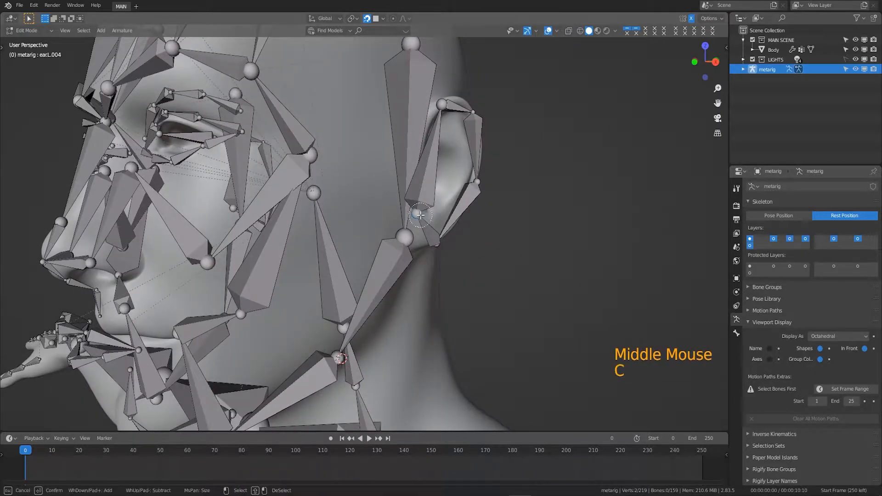
{"action": "key", "text": "KP_3"}
{"action": "key", "text": "g"}
{"action": "left_click", "coordinate": [450, 216]}
{"action": "right_click", "coordinate": [452, 303]}
{"action": "key", "text": "h"}
Move the outer joint of the nose.L bone onto the wing of the left nostril, refining it from the side view
{"action": "middle_click_drag", "start_coordinate": [453, 303], "coordinate": [490, 226]}
{"action": "scroll", "coordinate": [393, 299], "scroll_direction": "down", "scroll_amount": 4}
{"action": "middle_click_drag", "start_coordinate": [393, 299], "coordinate": [438, 303]}
{"action": "scroll", "coordinate": [399, 299], "scroll_direction": "up", "scroll_amount": 4}
{"action": "right_click", "coordinate": [331, 309]}
{"action": "middle_click_drag", "start_coordinate": [378, 318], "coordinate": [317, 308]}
{"action": "key", "text": "g"}
{"action": "left_click", "coordinate": [364, 307]}
{"action": "key", "text": "KP_3"}
{"action": "key", "text": "g"}
{"action": "left_click", "coordinate": [370, 307]}
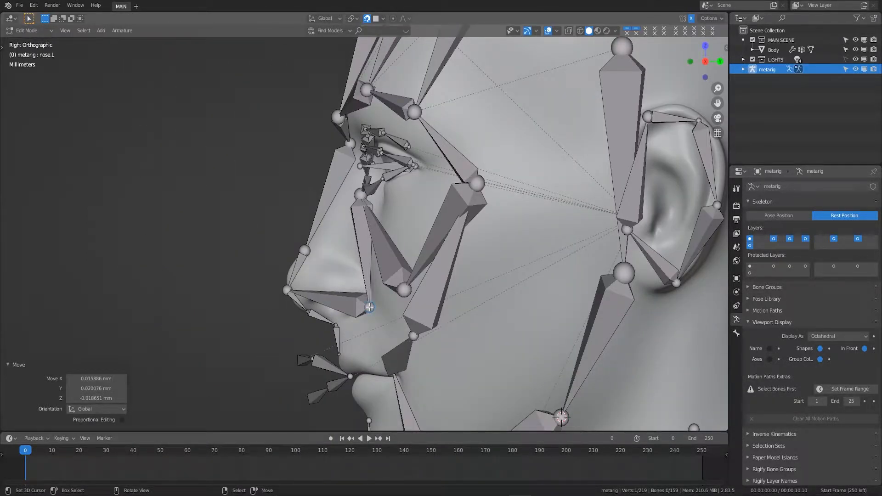
From the front view, lower the cheek.T.L.001 joint along the side of the nose and move the cheek.T.L joint outward on the cheek
{"action": "key", "text": "KP_1"}
{"action": "right_click", "coordinate": [366, 243]}
{"action": "key", "text": "g"}
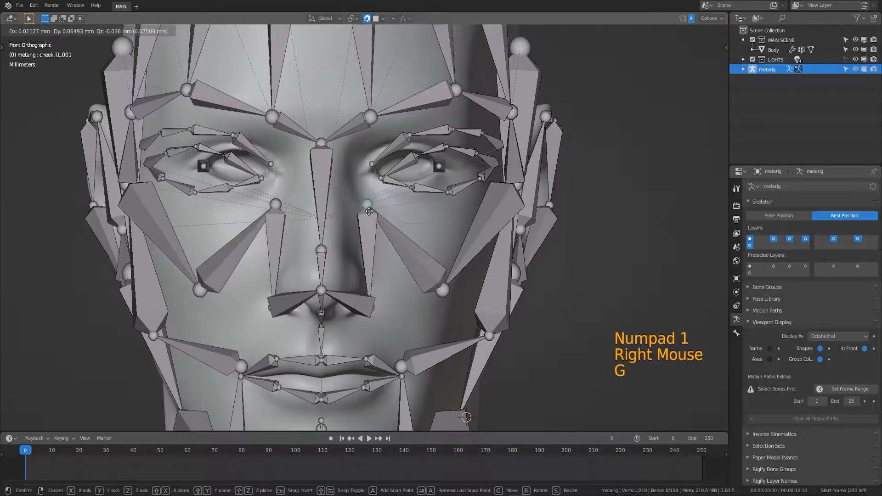
{"action": "left_click", "coordinate": [376, 241]}
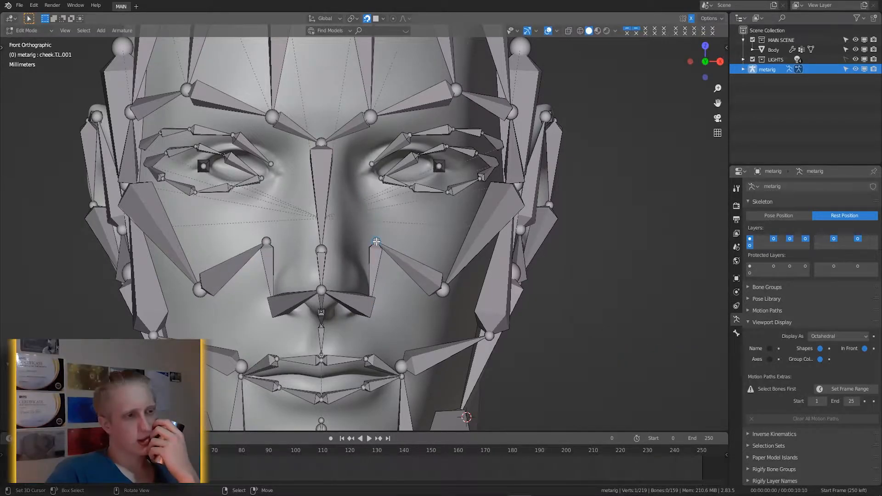
{"action": "scroll", "coordinate": [411, 216], "scroll_direction": "down", "scroll_amount": 2}
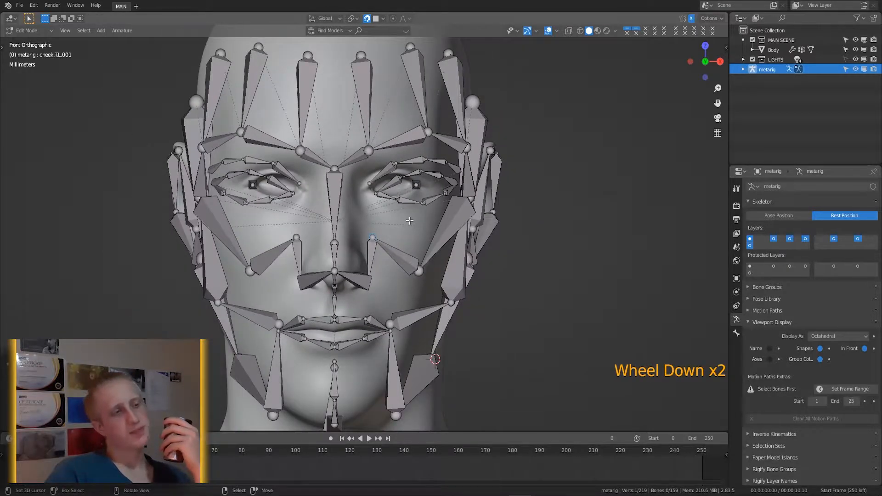
{"action": "right_click", "coordinate": [419, 271]}
{"action": "key", "text": "g"}
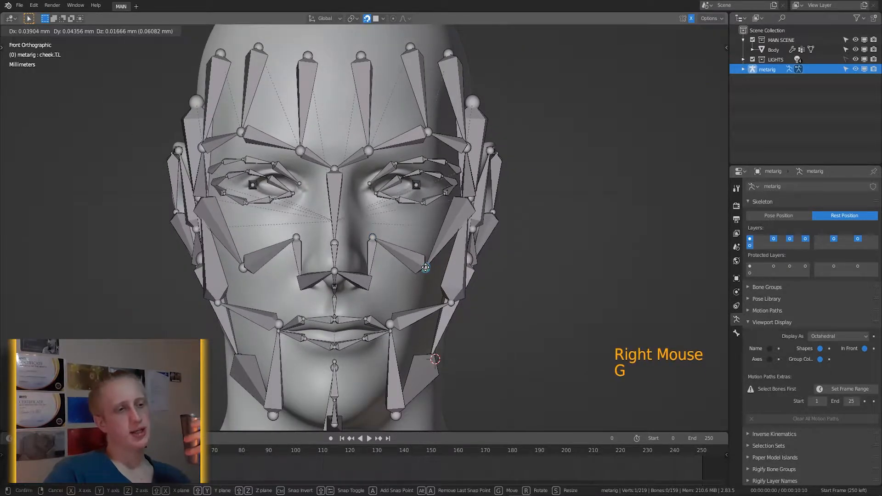
{"action": "left_click", "coordinate": [448, 278]}
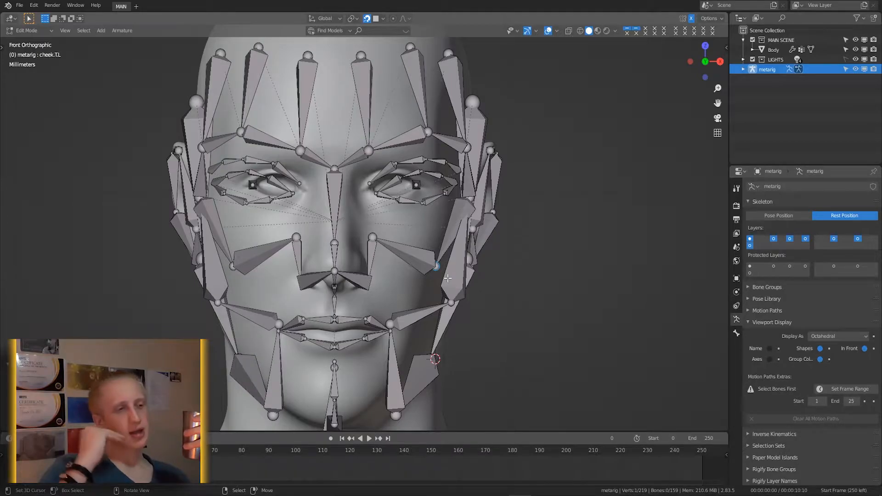
Select the coincident joints beside the left eye's outer corner and move them inward and down onto the cheekbone
{"action": "middle_click_drag", "start_coordinate": [447, 278], "coordinate": [475, 207]}
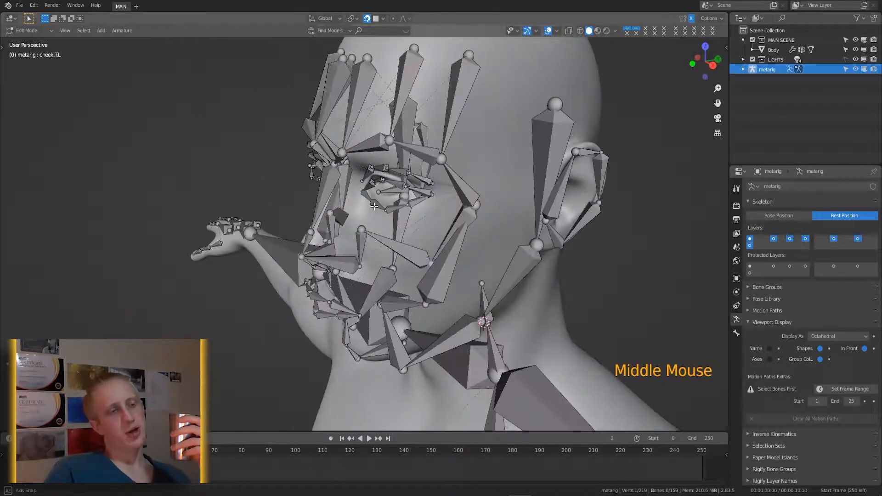
{"action": "right_click", "coordinate": [475, 207]}
{"action": "key", "text": "v"}
{"action": "key", "text": "c"}
{"action": "key", "text": "g"}
{"action": "left_click", "coordinate": [470, 221]}
{"action": "middle_click_drag", "start_coordinate": [469, 221], "coordinate": [374, 247]}
{"action": "key", "text": "g"}
{"action": "left_click", "coordinate": [427, 235]}
Move the lower left cheek joint inward onto the cheek, adjusting it from the front view
{"action": "middle_click_drag", "start_coordinate": [427, 235], "coordinate": [520, 230]}
{"action": "right_click", "coordinate": [467, 314]}
{"action": "key", "text": "g"}
{"action": "left_click", "coordinate": [463, 312]}
{"action": "key", "text": "KP_1"}
{"action": "key", "text": "g"}
{"action": "left_click", "coordinate": [438, 303]}
Move the cheek.T.L joint slightly up and inward on the cheek surface, and return to the front view
{"action": "middle_click_drag", "start_coordinate": [439, 303], "coordinate": [441, 265]}
{"action": "right_click", "coordinate": [440, 265]}
{"action": "right_click", "coordinate": [441, 265]}
{"action": "key", "text": "g"}
{"action": "left_click", "coordinate": [434, 259]}
{"action": "key", "text": "KP_1"}
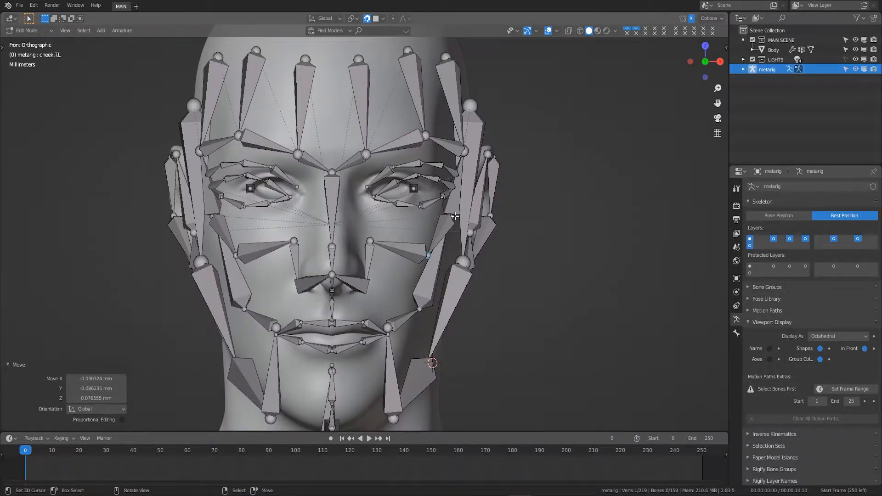
{"action": "middle_click_drag", "start_coordinate": [448, 225], "coordinate": [400, 242]}
{"action": "right_click", "coordinate": [465, 156]}
{"action": "key", "text": "KP_1"}
{"action": "key", "text": "g"}
{"action": "right_click", "coordinate": [463, 164]}
Circle-select the coincident joints at the outer end of the left eyebrow and move them inward toward the eyebrow's end
{"action": "middle_click_drag", "start_coordinate": [463, 164], "coordinate": [356, 216]}
{"action": "key", "text": "c"}
{"action": "key", "text": "KP_1"}
{"action": "key", "text": "g"}
{"action": "left_click", "coordinate": [436, 164]}
{"action": "key", "text": "g"}
{"action": "left_click", "coordinate": [510, 177]}
Switch the viewport to Material Preview shading and fine-tune the left outer eyebrow joints on the textured face
{"action": "mouse_move", "coordinate": [511, 177]}
{"action": "middle_mouse_down"}
{"action": "mouse_move", "coordinate": [630, 106]}
{"action": "mouse_move", "coordinate": [574, 116]}
{"action": "mouse_move", "coordinate": [633, 118]}
{"action": "mouse_move", "coordinate": [639, 133]}
{"action": "middle_mouse_up"}
{"action": "left_click", "coordinate": [598, 30]}
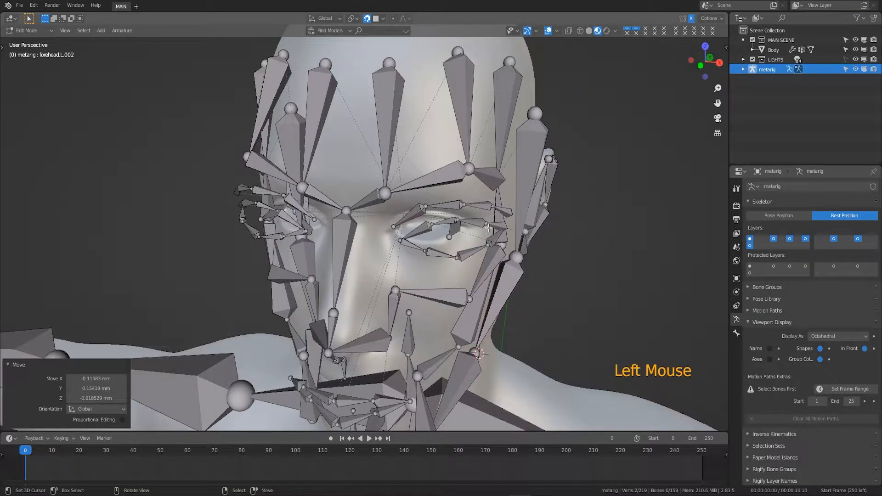
{"action": "middle_click_drag", "start_coordinate": [489, 225], "coordinate": [464, 198]}
{"action": "key", "text": "g"}
{"action": "left_click", "coordinate": [510, 184]}
Select all joints at the end of cheek.B.L.001 beside the left eye and move them slightly down on the cheekbone
{"action": "right_click", "coordinate": [528, 249]}
{"action": "right_click_drag", "start_coordinate": [528, 249], "coordinate": [529, 249]}
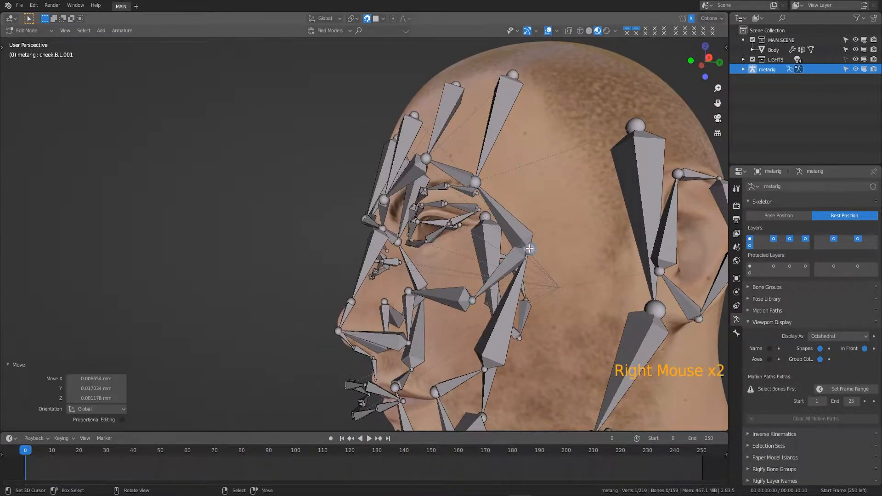
{"action": "key", "text": "ctrl+z"}
{"action": "key", "text": "c"}
{"action": "left_click", "coordinate": [529, 249]}
{"action": "right_click", "coordinate": [529, 249]}
{"action": "key", "text": "g"}
{"action": "left_click", "coordinate": [527, 254]}
Circle-select the joints at the left corner of the mouth and move them onto the lip corner
{"action": "middle_click_drag", "start_coordinate": [518, 259], "coordinate": [549, 292]}
{"action": "scroll", "coordinate": [542, 294], "scroll_direction": "down", "scroll_amount": 1}
{"action": "middle_click_drag", "start_coordinate": [425, 367], "coordinate": [392, 276]}
{"action": "scroll", "coordinate": [436, 294], "scroll_direction": "up", "scroll_amount": 5}
{"action": "scroll", "coordinate": [387, 270], "scroll_direction": "down", "scroll_amount": 2}
{"action": "right_click", "coordinate": [387, 270]}
{"action": "key", "text": "c"}
{"action": "key", "text": "g"}
{"action": "left_click", "coordinate": [378, 277]}
Move the jaw.L.001 joint at the chin inward along the jawline, adjusting it from the front view
{"action": "scroll", "coordinate": [377, 276], "scroll_direction": "down", "scroll_amount": 3}
{"action": "middle_click_drag", "start_coordinate": [433, 207], "coordinate": [359, 263]}
{"action": "middle_click", "coordinate": [376, 338]}
{"action": "key", "text": "g"}
{"action": "key", "text": "KP_1"}
{"action": "key", "text": "g"}
{"action": "left_click", "coordinate": [366, 328]}
From the front view, move the left middle eyebrow joint down onto the eyebrow and the inner eyebrow joint inward to its start
{"action": "scroll", "coordinate": [349, 341], "scroll_direction": "down", "scroll_amount": 3}
{"action": "scroll", "coordinate": [353, 317], "scroll_direction": "up", "scroll_amount": 4}
{"action": "key", "text": "KP_1"}
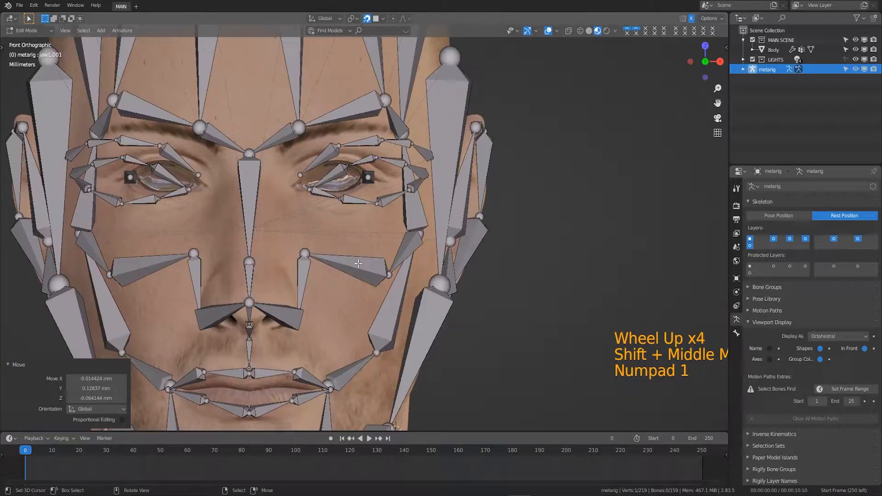
{"action": "right_click", "coordinate": [384, 98]}
{"action": "key", "text": "g"}
{"action": "scroll", "coordinate": [399, 125], "scroll_direction": "down", "scroll_amount": 3}
{"action": "scroll", "coordinate": [400, 125], "scroll_direction": "up", "scroll_amount": 1}
{"action": "key", "text": "g"}
{"action": "left_click", "coordinate": [342, 159]}
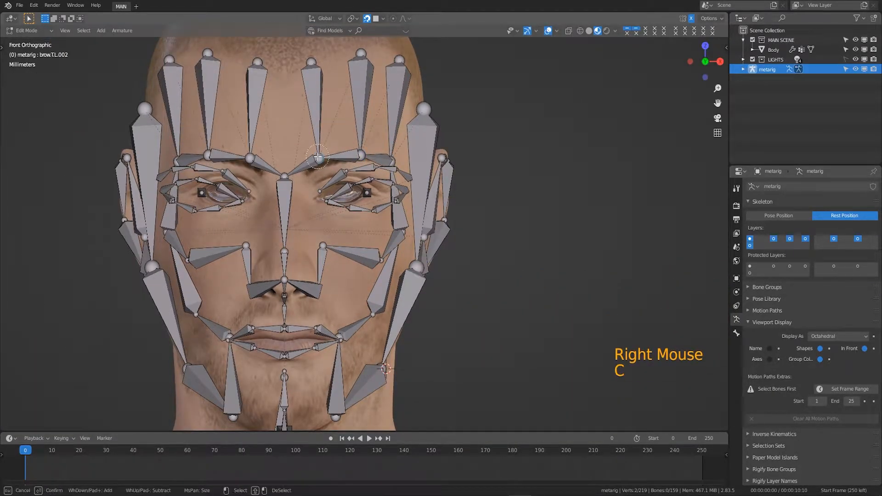
{"action": "right_click", "coordinate": [318, 157]}
{"action": "key", "text": "g"}
{"action": "left_click", "coordinate": [310, 168]}
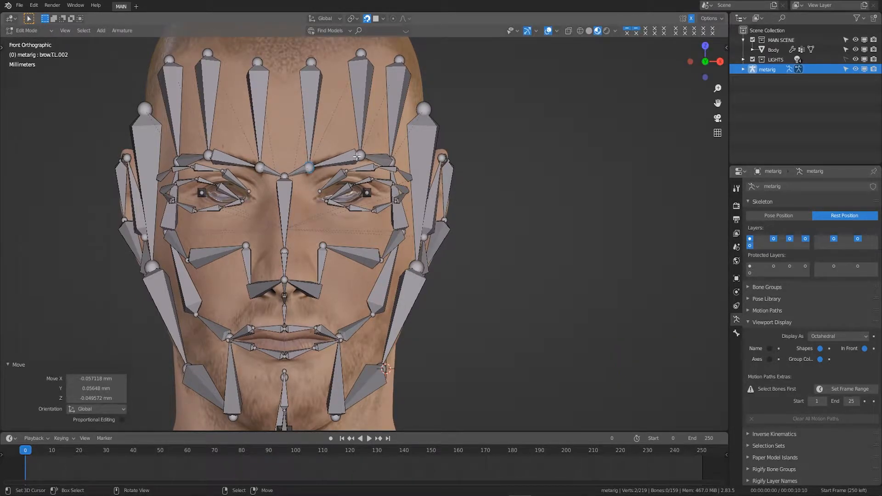
Move the left middle eyebrow joint and the top joint of forehead.L.001 inward
{"action": "right_click", "coordinate": [362, 156]}
{"action": "key", "text": "g"}
{"action": "key", "text": "g"}
{"action": "left_click", "coordinate": [352, 152]}
{"action": "right_click", "coordinate": [353, 55]}
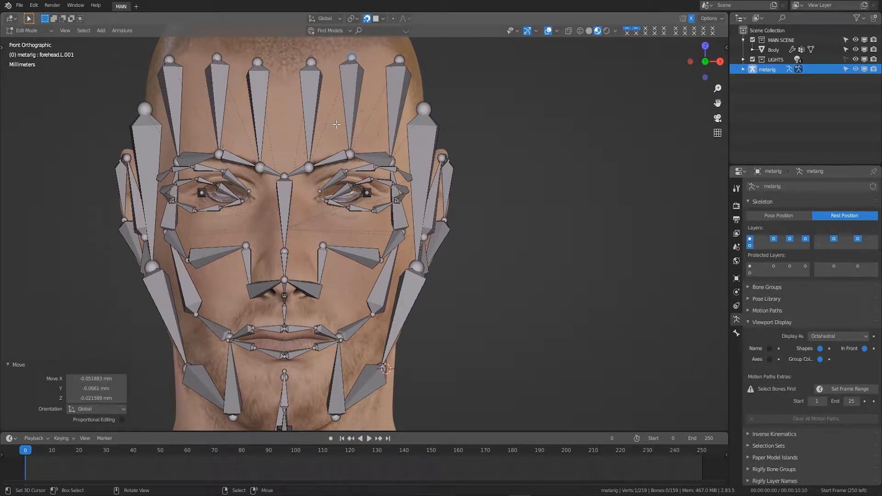
Try to snap the outer end joint of the left lip bones to the mouth corner joint, and undo the attempt
{"action": "scroll", "coordinate": [348, 127], "scroll_direction": "up", "scroll_amount": 3}
{"action": "middle_click_drag", "start_coordinate": [391, 414], "coordinate": [391, 261], "text": "shift"}
{"action": "scroll", "coordinate": [391, 261], "scroll_direction": "up", "scroll_amount": 2}
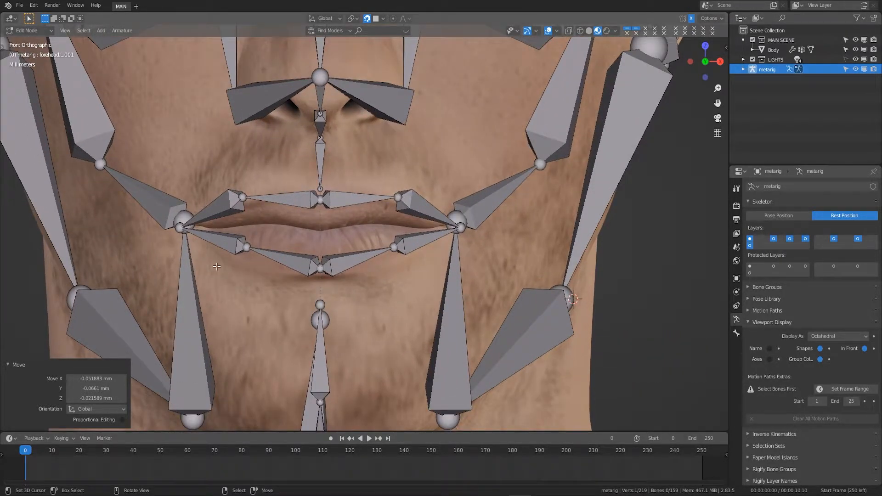
{"action": "middle_click_drag", "start_coordinate": [217, 266], "coordinate": [276, 248]}
{"action": "scroll", "coordinate": [276, 248], "scroll_direction": "up", "scroll_amount": 3}
{"action": "scroll", "coordinate": [275, 248], "scroll_direction": "down", "scroll_amount": 4}
{"action": "right_click", "coordinate": [377, 216]}
{"action": "middle_click_drag", "start_coordinate": [376, 216], "coordinate": [395, 211]}
{"action": "right_click", "coordinate": [402, 210]}
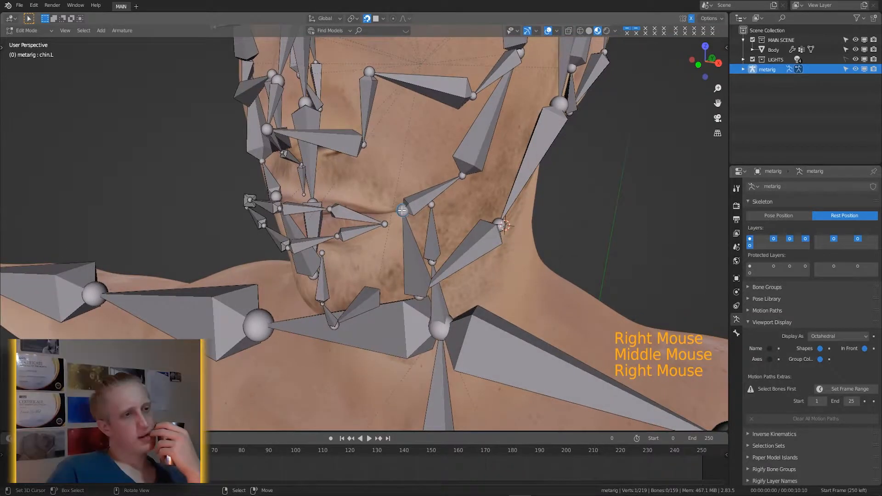
{"action": "key", "text": "shift+s"}
{"action": "right_click", "coordinate": [387, 226]}
{"action": "key", "text": "shift+s"}
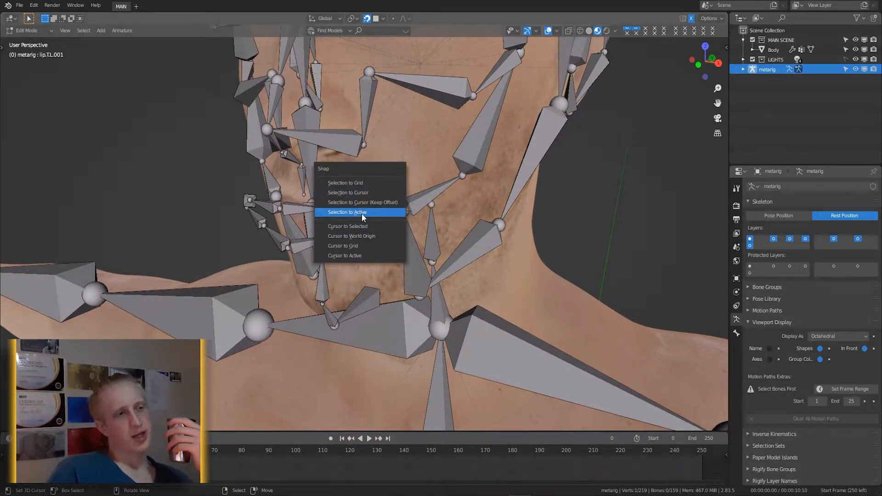
{"action": "right_click", "coordinate": [391, 210]}
{"action": "key", "text": "shift+s"}
{"action": "left_click", "coordinate": [376, 180]}
{"action": "key", "text": "ctrl+z"}
Place the 3D cursor on the left mouth corner joint and snap the outer ends of the left lip bones to it
{"action": "right_click", "coordinate": [401, 210]}
{"action": "right_click", "coordinate": [400, 211]}
{"action": "key", "text": "shift+s"}
{"action": "left_click", "coordinate": [384, 244]}
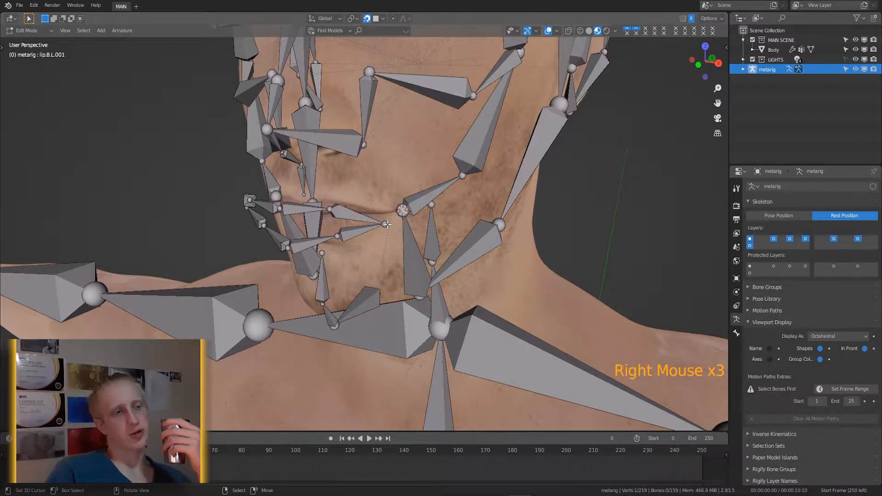
{"action": "right_click", "coordinate": [386, 225]}
{"action": "key", "text": "shift+s"}
{"action": "left_click", "coordinate": [352, 183]}
{"action": "middle_click_drag", "start_coordinate": [352, 184], "coordinate": [424, 235]}
{"action": "right_click", "coordinate": [374, 212]}
{"action": "key", "text": "shift+s"}
{"action": "left_click", "coordinate": [388, 222]}
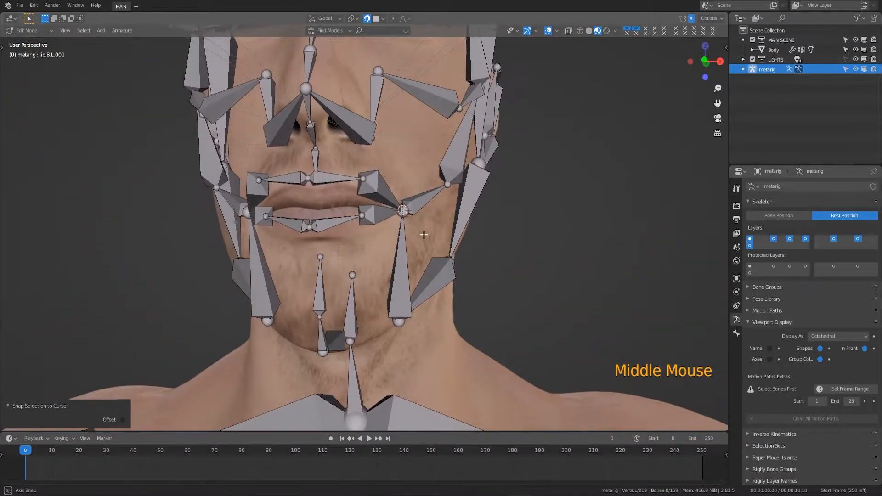
From the front view, move the left middle joint of the upper lip bones inward along the upper lip
{"action": "key", "text": "KP_1"}
{"action": "scroll", "coordinate": [398, 233], "scroll_direction": "up", "scroll_amount": 1}
{"action": "scroll", "coordinate": [398, 233], "scroll_direction": "down", "scroll_amount": 1}
{"action": "scroll", "coordinate": [398, 233], "scroll_direction": "up", "scroll_amount": 1}
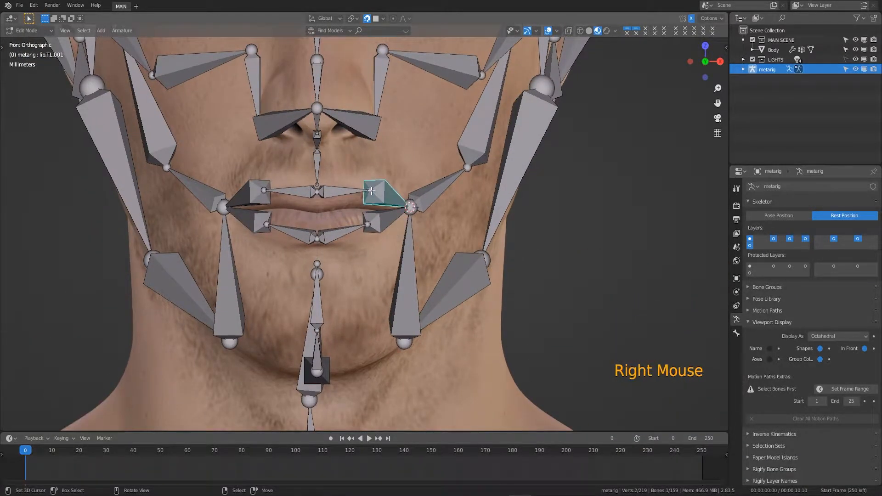
{"action": "key", "text": "g"}
{"action": "left_click", "coordinate": [341, 191]}
Move the centre joint of the upper lip bones down onto the middle of the upper lip
{"action": "right_click", "coordinate": [315, 191]}
{"action": "key", "text": "g"}
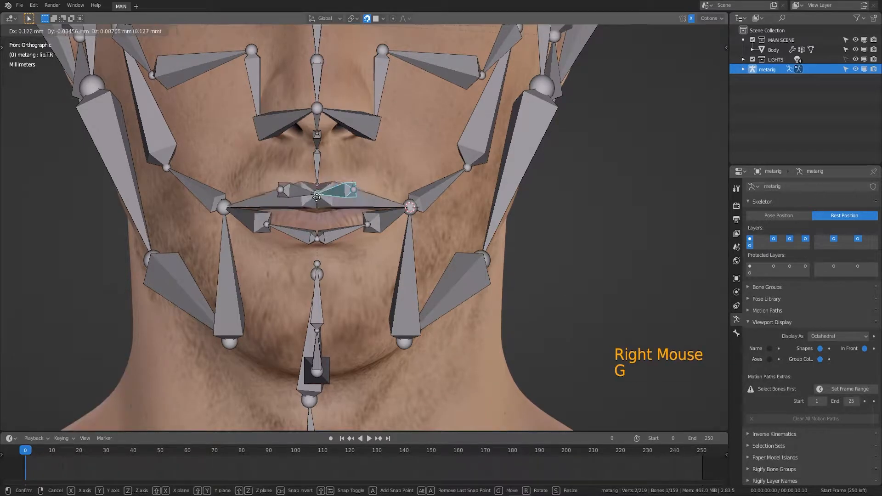
{"action": "left_click", "coordinate": [340, 199]}
{"action": "middle_click_drag", "start_coordinate": [341, 200], "coordinate": [297, 264]}
{"action": "right_click", "coordinate": [269, 234]}
{"action": "key", "text": "KP_1"}
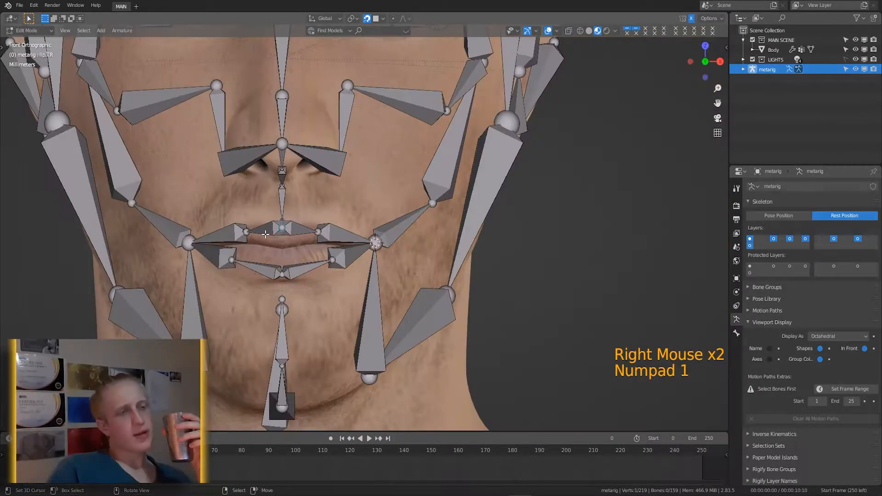
Try to move the centre upper-lip joint lower on the lip from the front view, and undo it
{"action": "key", "text": "g"}
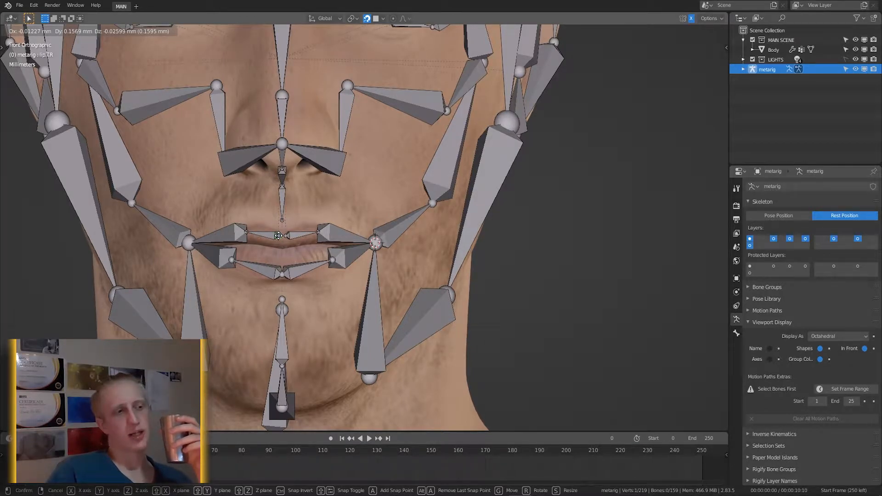
{"action": "scroll", "coordinate": [282, 231], "scroll_direction": "up", "scroll_amount": 6}
{"action": "middle_click_drag", "start_coordinate": [282, 230], "coordinate": [413, 248], "text": "shift"}
{"action": "scroll", "coordinate": [413, 248], "scroll_direction": "up", "scroll_amount": 1, "text": "shift"}
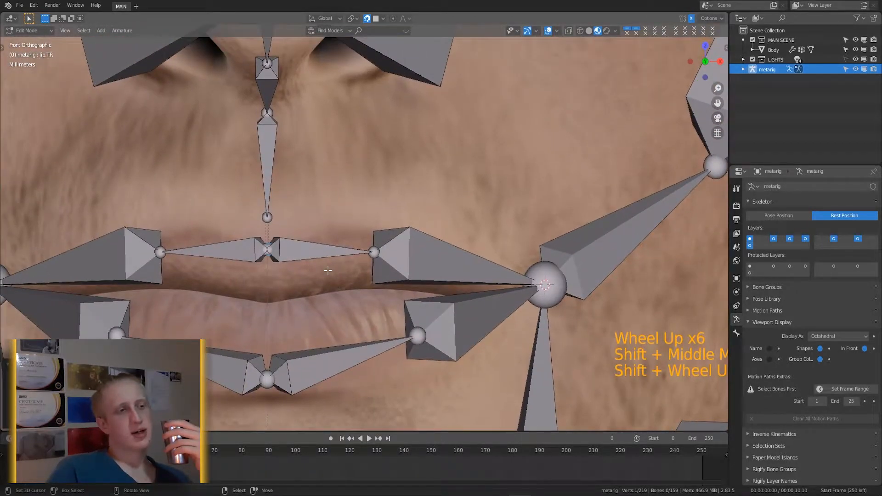
{"action": "key", "text": "ctrl+z"}
{"action": "key", "text": "ctrl+z"}
Try to reposition the centre upper-lip joint from an angled view, and undo the attempt
{"action": "right_click", "coordinate": [267, 240]}
{"action": "right_click", "coordinate": [267, 240]}
{"action": "right_click", "coordinate": [267, 239]}
{"action": "middle_click_drag", "start_coordinate": [267, 239], "coordinate": [324, 248]}
{"action": "scroll", "coordinate": [325, 248], "scroll_direction": "down", "scroll_amount": 4}
{"action": "scroll", "coordinate": [324, 248], "scroll_direction": "up", "scroll_amount": 4}
{"action": "scroll", "coordinate": [325, 248], "scroll_direction": "down", "scroll_amount": 2}
{"action": "right_click", "coordinate": [324, 244]}
{"action": "key", "text": "g"}
{"action": "key", "text": "ctrl+z"}
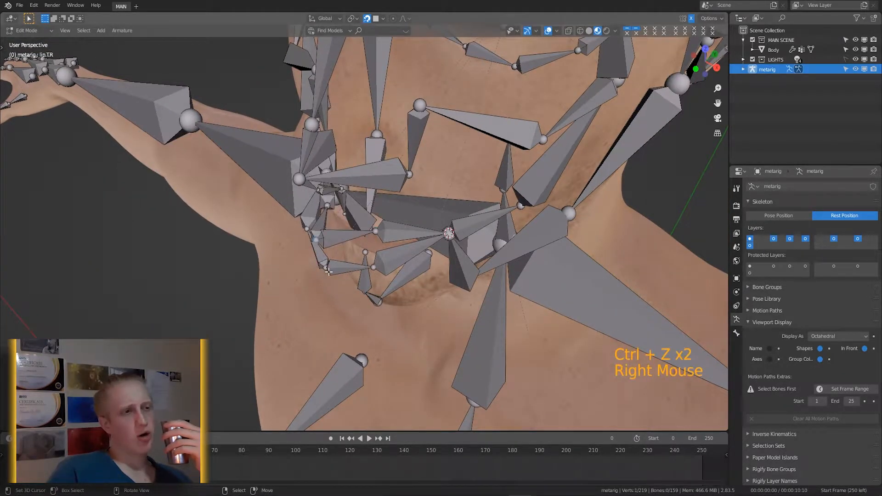
Adjust the centre upper-lip joint on the lip, using the side view for depth and the front view for height
{"action": "right_click", "coordinate": [328, 272]}
{"action": "key", "text": "g"}
{"action": "left_click", "coordinate": [326, 391]}
{"action": "key", "text": "g"}
{"action": "scroll", "coordinate": [326, 392], "scroll_direction": "up", "scroll_amount": 1}
{"action": "scroll", "coordinate": [326, 392], "scroll_direction": "down", "scroll_amount": 1}
{"action": "scroll", "coordinate": [326, 391], "scroll_direction": "up", "scroll_amount": 5}
{"action": "scroll", "coordinate": [326, 392], "scroll_direction": "down", "scroll_amount": 5}
{"action": "key", "text": "KP_3"}
{"action": "scroll", "coordinate": [325, 256], "scroll_direction": "up", "scroll_amount": 9}
{"action": "key", "text": "g"}
{"action": "key", "text": "g"}
{"action": "key", "text": "KP_1"}
{"action": "key", "text": "g"}
{"action": "left_click", "coordinate": [342, 190]}
Turn off permanent snapping and move the left middle upper-lip joint about 0.02 mm inward
{"action": "right_click", "coordinate": [430, 238]}
{"action": "left_click", "coordinate": [376, 19]}
{"action": "key", "text": "g"}
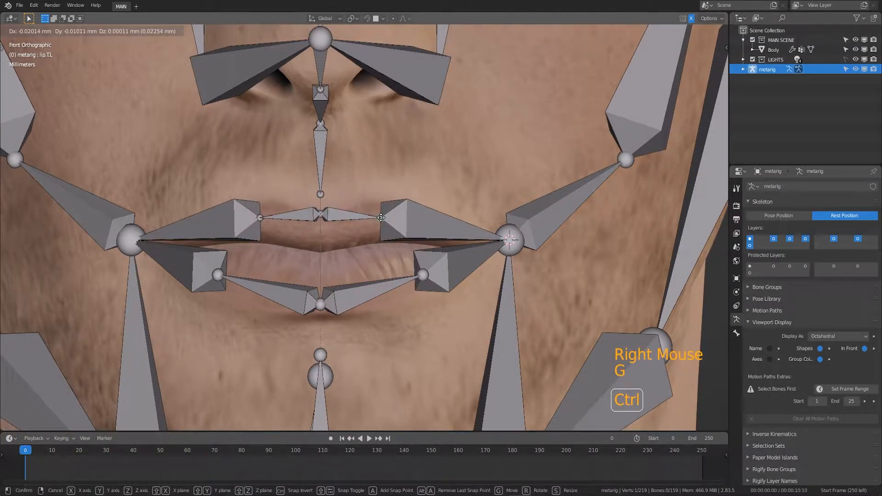
{"action": "left_click", "coordinate": [381, 217]}
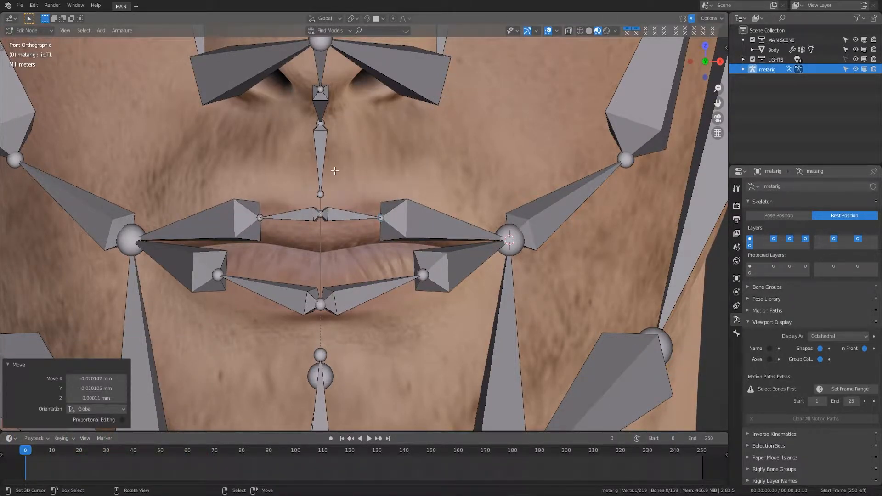
Select the centre lower-lip joint and check the viewport's clip start and end distances
{"action": "right_click", "coordinate": [323, 303]}
{"action": "right_click", "coordinate": [320, 305]}
{"action": "scroll", "coordinate": [320, 305], "scroll_direction": "up", "scroll_amount": 1}
{"action": "middle_click_drag", "start_coordinate": [320, 305], "coordinate": [310, 319]}
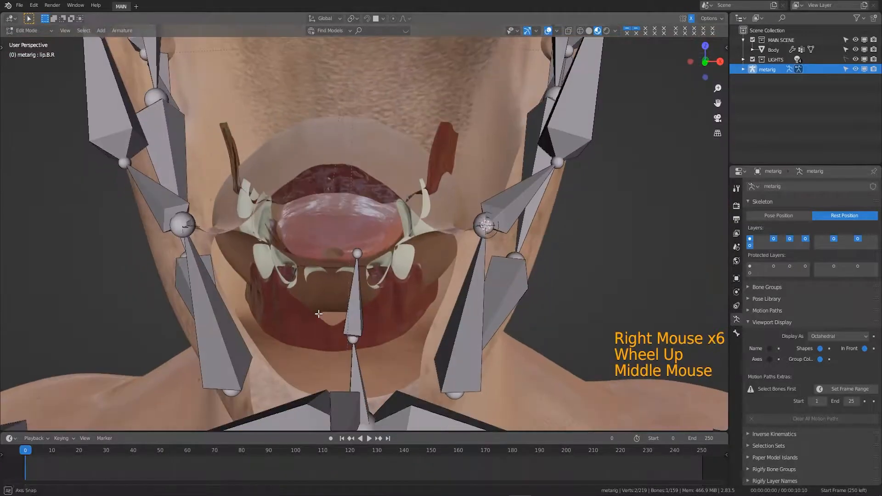
{"action": "scroll", "coordinate": [317, 313], "scroll_direction": "down", "scroll_amount": 4}
{"action": "scroll", "coordinate": [317, 312], "scroll_direction": "up", "scroll_amount": 5}
{"action": "scroll", "coordinate": [317, 312], "scroll_direction": "down", "scroll_amount": 3}
{"action": "key", "text": "n"}
{"action": "left_click", "coordinate": [722, 82]}
{"action": "left_click", "coordinate": [540, 43]}
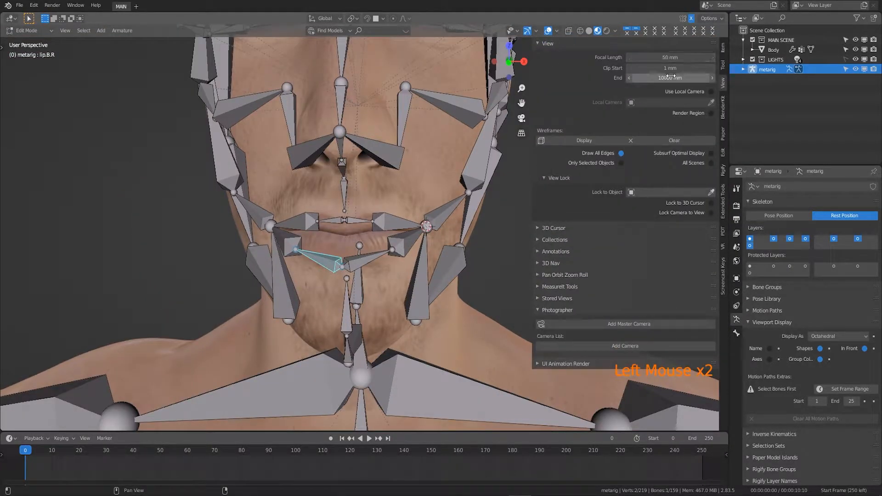
{"action": "key", "text": "n"}
Move the centre lower-lip joint about 0.164 mm back along Y and adjust its height along Z from the front view
{"action": "scroll", "coordinate": [317, 317], "scroll_direction": "up", "scroll_amount": 5}
{"action": "right_click", "coordinate": [300, 345]}
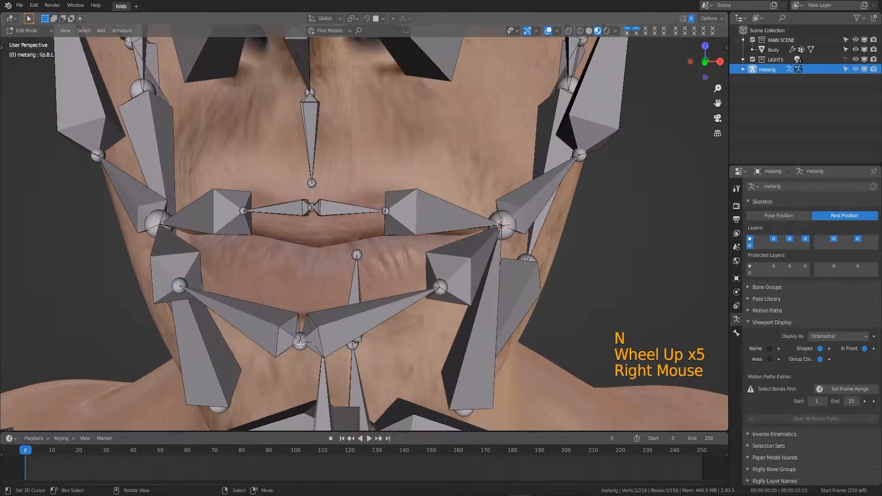
{"action": "right_click", "coordinate": [300, 346]}
{"action": "middle_click_drag", "start_coordinate": [301, 344], "coordinate": [266, 321]}
{"action": "middle_click_drag", "start_coordinate": [385, 328], "coordinate": [344, 311]}
{"action": "key", "text": "g"}
{"action": "key", "text": "y"}
{"action": "left_click", "coordinate": [441, 250]}
{"action": "middle_click_drag", "start_coordinate": [442, 250], "coordinate": [462, 278]}
{"action": "key", "text": "KP_1"}
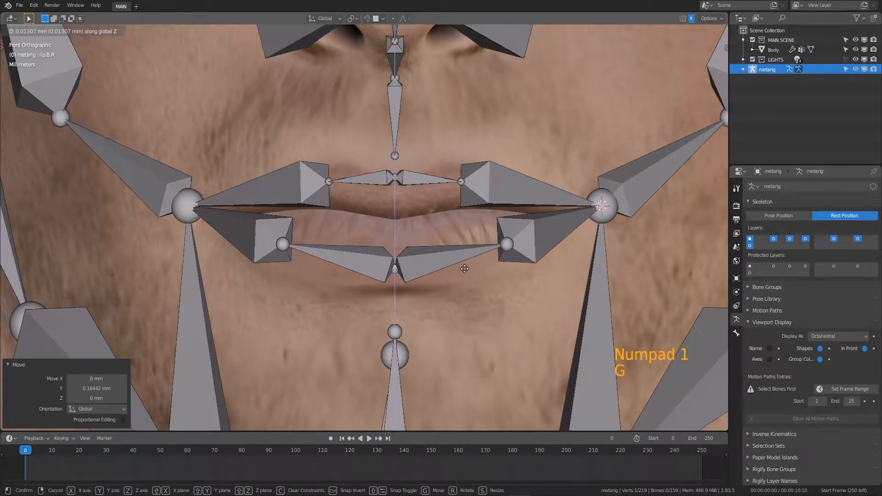
From the front view, move the left middle lower-lip joint inward onto the lower lip's edge
{"action": "right_click", "coordinate": [506, 245]}
{"action": "right_click", "coordinate": [506, 244]}
{"action": "right_click", "coordinate": [506, 245]}
{"action": "right_click", "coordinate": [506, 246]}
{"action": "right_click", "coordinate": [506, 246]}
{"action": "middle_click_drag", "start_coordinate": [506, 246], "coordinate": [525, 271]}
{"action": "right_click", "coordinate": [526, 269]}
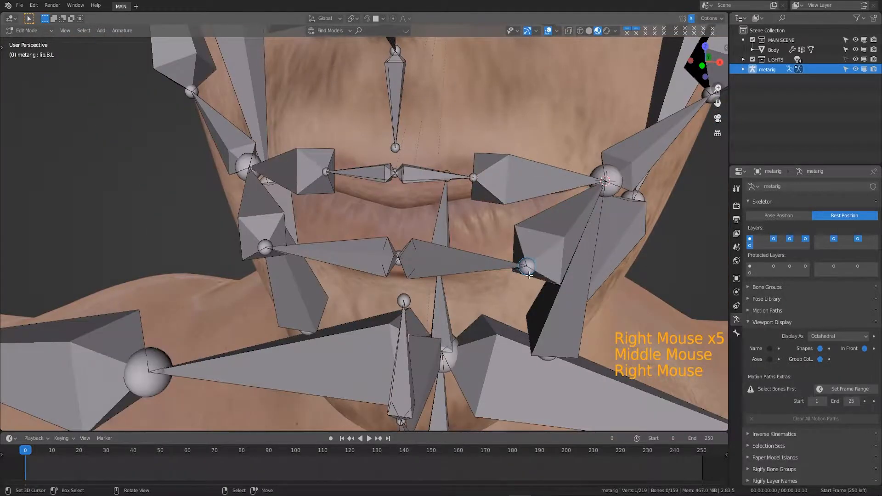
{"action": "key", "text": "KP_1"}
{"action": "key", "text": "g"}
{"action": "left_click", "coordinate": [471, 265]}
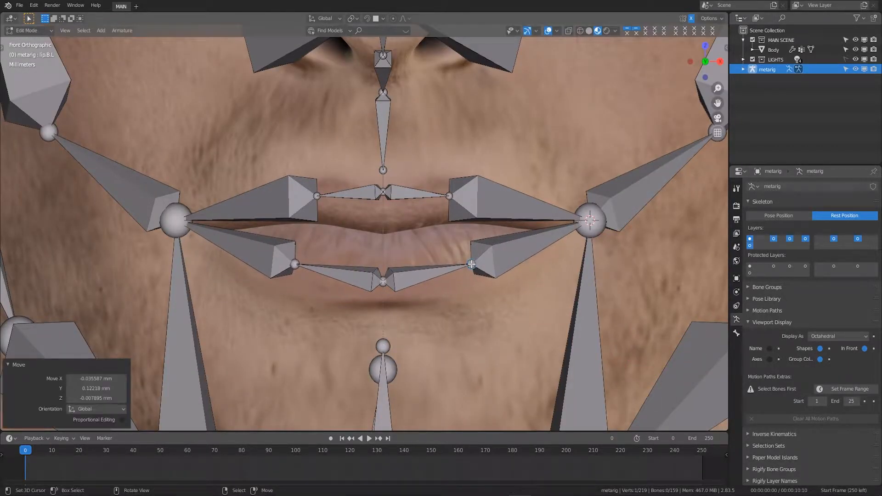
Try to select the bone ends sharing the left mouth corner joint and move them together
{"action": "mouse_move", "coordinate": [441, 277]}
{"action": "middle_mouse_down"}
{"action": "mouse_move", "coordinate": [427, 294]}
{"action": "mouse_move", "coordinate": [432, 324]}
{"action": "mouse_move", "coordinate": [443, 290]}
{"action": "middle_mouse_up"}
{"action": "scroll", "coordinate": [427, 294], "scroll_direction": "down", "scroll_amount": 4}
{"action": "scroll", "coordinate": [443, 290], "scroll_direction": "up", "scroll_amount": 3}
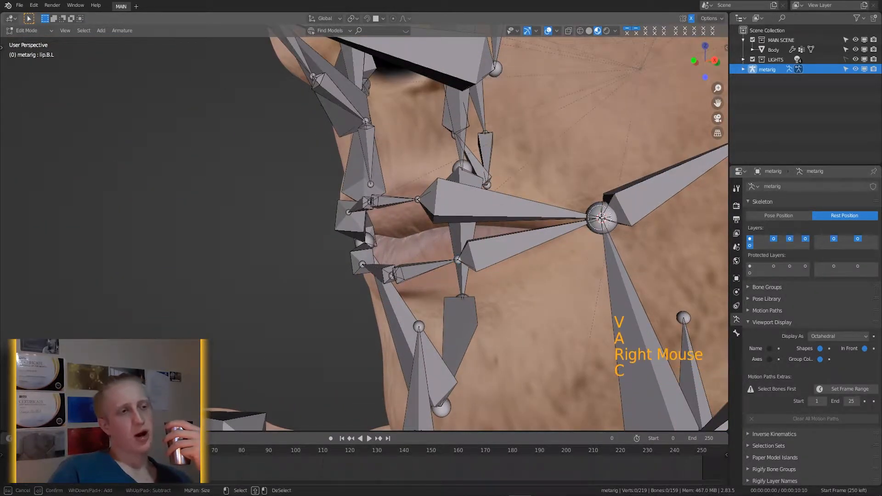
{"action": "left_click", "coordinate": [600, 219]}
{"action": "right_click", "coordinate": [601, 219]}
{"action": "key", "text": "g"}
{"action": "right_click", "coordinate": [482, 275]}
From the front view, snap the innermost joint of the left lower brow bones to the crease above the eye's inner corner
{"action": "middle_click_drag", "start_coordinate": [482, 276], "coordinate": [387, 195]}
{"action": "scroll", "coordinate": [496, 290], "scroll_direction": "down", "scroll_amount": 9}
{"action": "scroll", "coordinate": [529, 229], "scroll_direction": "up", "scroll_amount": 4}
{"action": "scroll", "coordinate": [380, 137], "scroll_direction": "up", "scroll_amount": 2}
{"action": "key", "text": "KP_1"}
{"action": "right_click", "coordinate": [371, 156]}
{"action": "scroll", "coordinate": [372, 156], "scroll_direction": "up", "scroll_amount": 4}
{"action": "scroll", "coordinate": [388, 195], "scroll_direction": "up", "scroll_amount": 2, "text": "shift"}
{"action": "key", "text": "g"}
{"action": "left_click", "coordinate": [388, 195], "text": "ctrl"}
Snap the second and third joints of the left lower brow bones to the crease above the upper eyelid
{"action": "right_click", "coordinate": [478, 159]}
{"action": "key", "text": "g"}
{"action": "left_click", "coordinate": [451, 170], "text": "ctrl"}
{"action": "right_click", "coordinate": [563, 147]}
{"action": "key", "text": "g"}
{"action": "left_click", "coordinate": [527, 172], "text": "ctrl"}
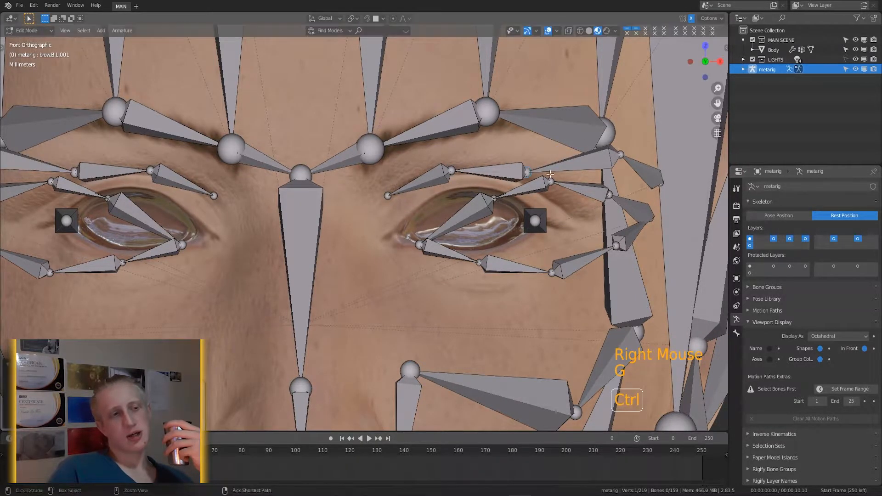
Snap the fourth and outermost joints of the left lower brow bones to the skin beside the eye's outer corner
{"action": "key", "text": "g"}
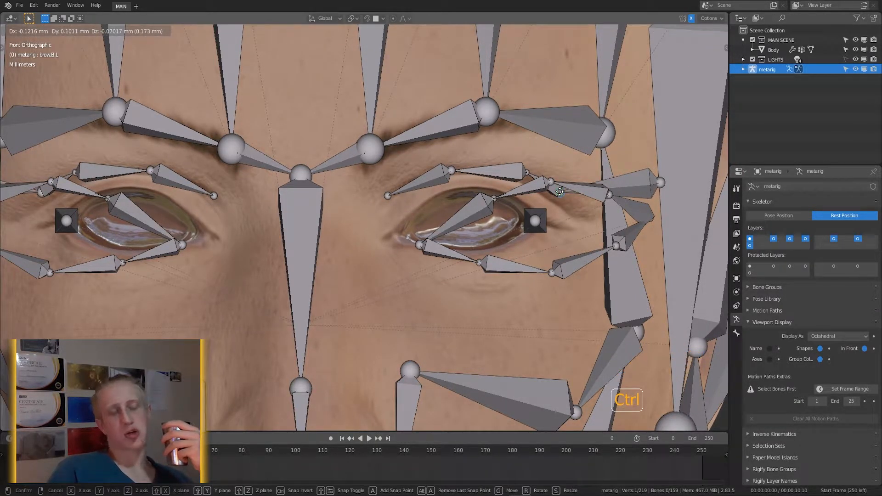
{"action": "left_click", "coordinate": [560, 192], "text": "ctrl"}
{"action": "right_click", "coordinate": [661, 182]}
{"action": "key", "text": "g"}
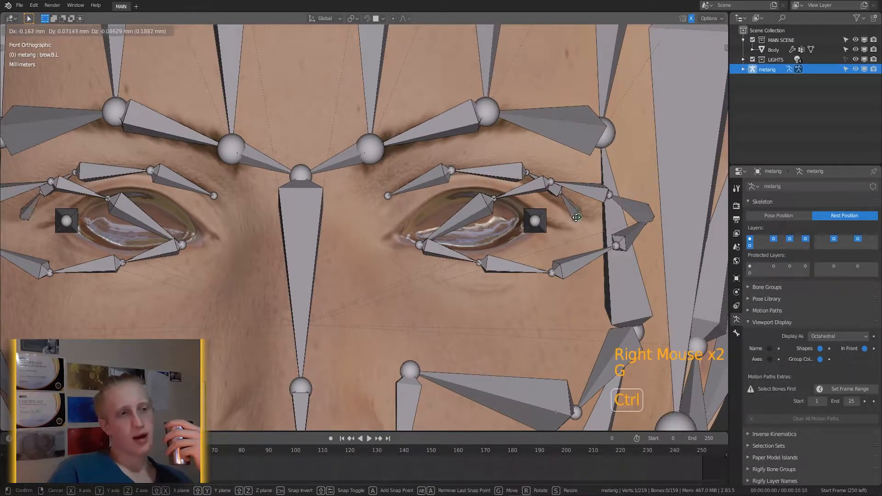
{"action": "left_click", "coordinate": [571, 216], "text": "ctrl"}
Fine-tune the two innermost joints of the left lower brow bones along the eyelid crease
{"action": "scroll", "coordinate": [586, 225], "scroll_direction": "up", "scroll_amount": 1}
{"action": "scroll", "coordinate": [586, 226], "scroll_direction": "down", "scroll_amount": 1}
{"action": "scroll", "coordinate": [588, 226], "scroll_direction": "up", "scroll_amount": 2}
{"action": "right_click", "coordinate": [400, 185]}
{"action": "key", "text": "g"}
{"action": "left_click", "coordinate": [399, 188], "text": "ctrl"}
{"action": "right_click", "coordinate": [489, 145]}
{"action": "key", "text": "g"}
{"action": "left_click", "coordinate": [479, 155], "text": "ctrl"}
Fine-tune the third and fourth joints of the left lower brow bones along the outer eyelid crease
{"action": "right_click", "coordinate": [598, 147]}
{"action": "key", "text": "g"}
{"action": "left_click", "coordinate": [570, 153], "text": "ctrl"}
{"action": "right_click", "coordinate": [645, 176]}
{"action": "key", "text": "g"}
{"action": "left_click", "coordinate": [661, 183], "text": "ctrl"}
{"action": "mouse_move", "coordinate": [656, 193]}
{"action": "middle_mouse_down"}
{"action": "mouse_move", "coordinate": [558, 196]}
{"action": "mouse_move", "coordinate": [650, 185]}
{"action": "middle_mouse_up"}
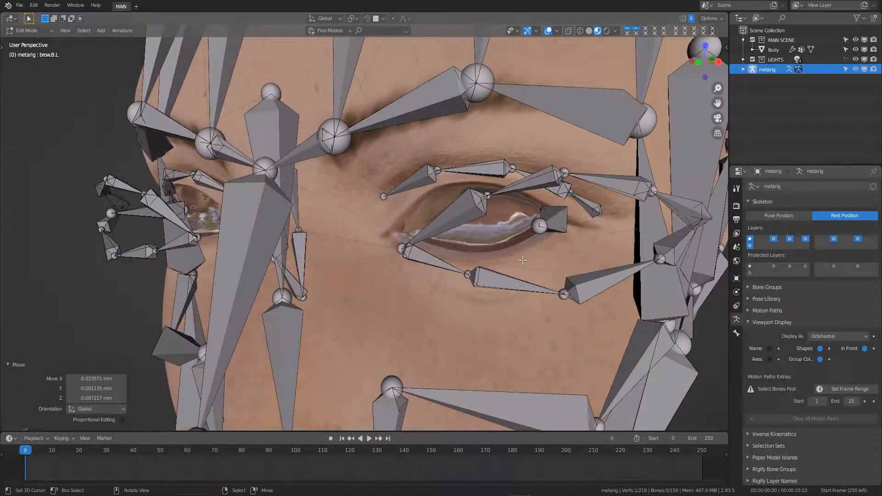
From the front view, snap the left eye's inner corner joint and the first upper and lower eyelid joints to the eyelid edges
{"action": "key", "text": "KP_1"}
{"action": "right_click", "coordinate": [443, 251]}
{"action": "key", "text": "g"}
{"action": "left_click", "coordinate": [421, 244], "text": "ctrl"}
{"action": "right_click", "coordinate": [531, 278]}
{"action": "key", "text": "g"}
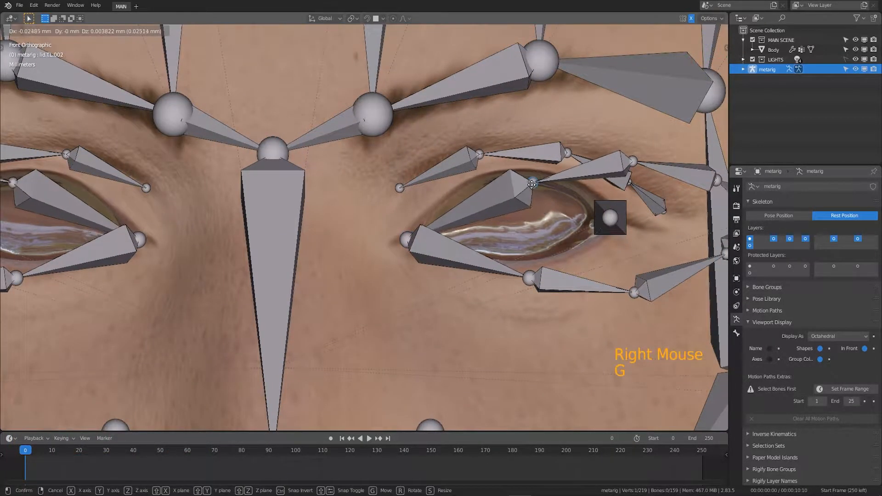
{"action": "left_click", "coordinate": [478, 264], "text": "ctrl"}
Snap the second lower-eyelid joint and the middle upper-eyelid joint of the left eye to the eyelid edges
{"action": "right_click", "coordinate": [633, 292]}
{"action": "key", "text": "g"}
{"action": "left_click", "coordinate": [542, 264], "text": "ctrl"}
{"action": "right_click", "coordinate": [632, 161]}
{"action": "key", "text": "g"}
{"action": "left_click", "coordinate": [518, 169], "text": "ctrl"}
{"action": "middle_click_drag", "start_coordinate": [715, 251], "coordinate": [614, 258], "text": "shift"}
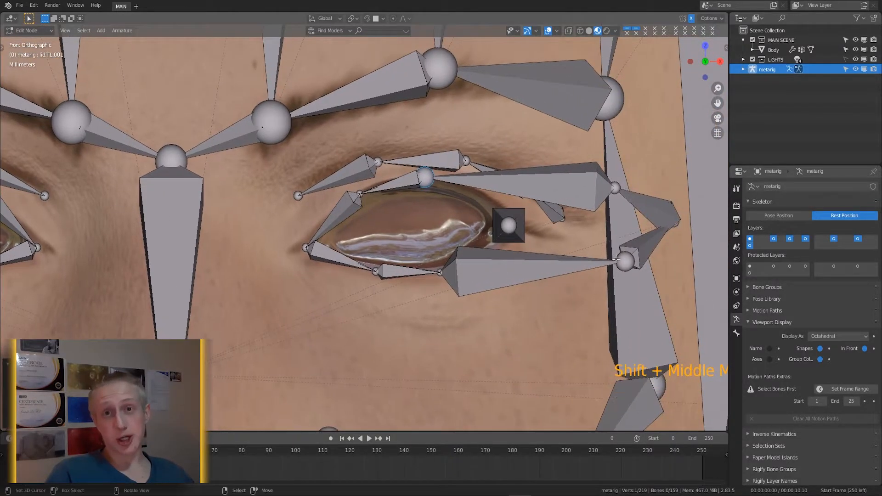
Select the left eye's outer upper-eyelid joint and snap it inward to the lid edge near the outer corner
{"action": "middle_click_drag", "start_coordinate": [649, 213], "coordinate": [496, 239]}
{"action": "right_click", "coordinate": [639, 184]}
{"action": "right_click", "coordinate": [639, 184]}
{"action": "right_click", "coordinate": [639, 184]}
{"action": "scroll", "coordinate": [460, 257], "scroll_direction": "up", "scroll_amount": 2}
{"action": "scroll", "coordinate": [390, 275], "scroll_direction": "down", "scroll_amount": 1, "text": "shift"}
{"action": "middle_click_drag", "start_coordinate": [367, 276], "coordinate": [599, 267], "text": "shift"}
{"action": "scroll", "coordinate": [482, 284], "scroll_direction": "down", "scroll_amount": 1}
{"action": "scroll", "coordinate": [599, 267], "scroll_direction": "up", "scroll_amount": 1}
{"action": "scroll", "coordinate": [599, 268], "scroll_direction": "down", "scroll_amount": 1}
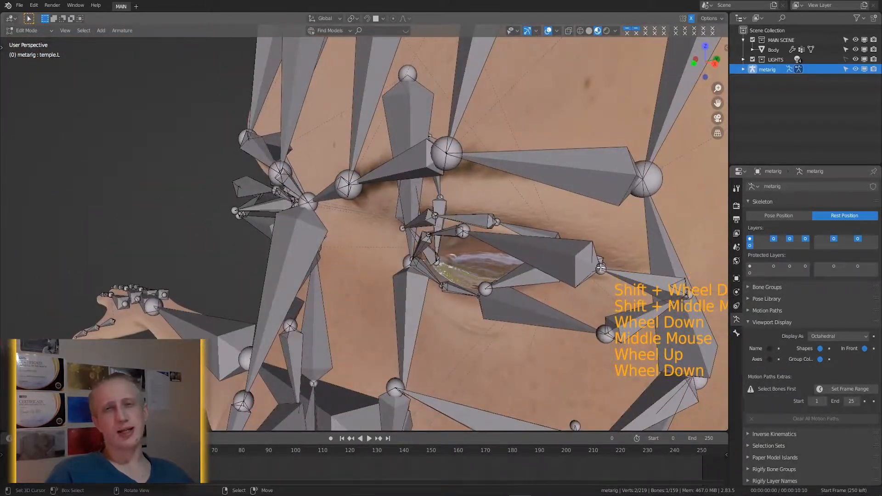
{"action": "key", "text": "KP_1"}
{"action": "key", "text": "g"}
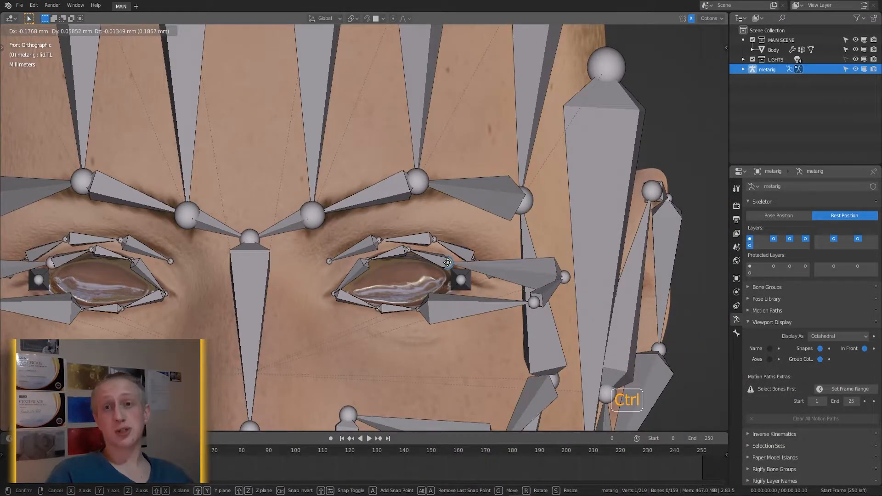
{"action": "left_click", "coordinate": [447, 263]}
Move the left eye's outer lower-eyelid joint inward onto the lower lid edge near the outer corner
{"action": "middle_click_drag", "start_coordinate": [531, 302], "coordinate": [557, 342]}
{"action": "scroll", "coordinate": [550, 321], "scroll_direction": "down", "scroll_amount": 1}
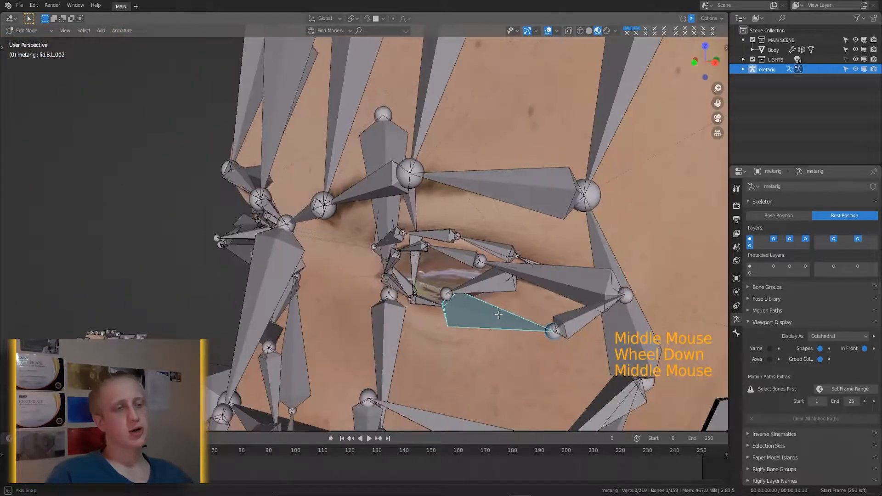
{"action": "right_click", "coordinate": [558, 344]}
{"action": "key", "text": "KP_1"}
{"action": "key", "text": "g"}
{"action": "left_click", "coordinate": [475, 334]}
From the front view, move the left eye's outer eyelid corner joint inward to the corner of the eye opening
{"action": "middle_click_drag", "start_coordinate": [476, 333], "coordinate": [448, 350]}
{"action": "right_click", "coordinate": [601, 328]}
{"action": "key", "text": "KP_1"}
{"action": "key", "text": "g"}
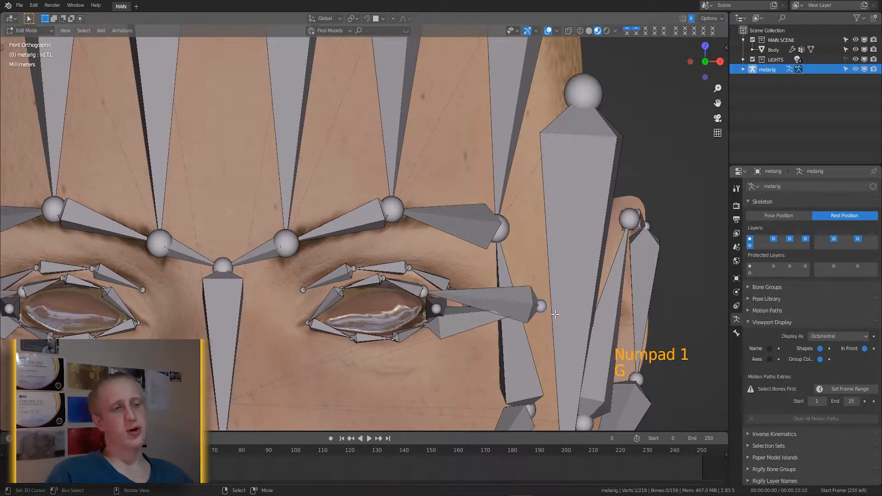
{"action": "key", "text": "g"}
Select the left eye bone and move it to the centre of the eye
{"action": "right_click", "coordinate": [445, 313]}
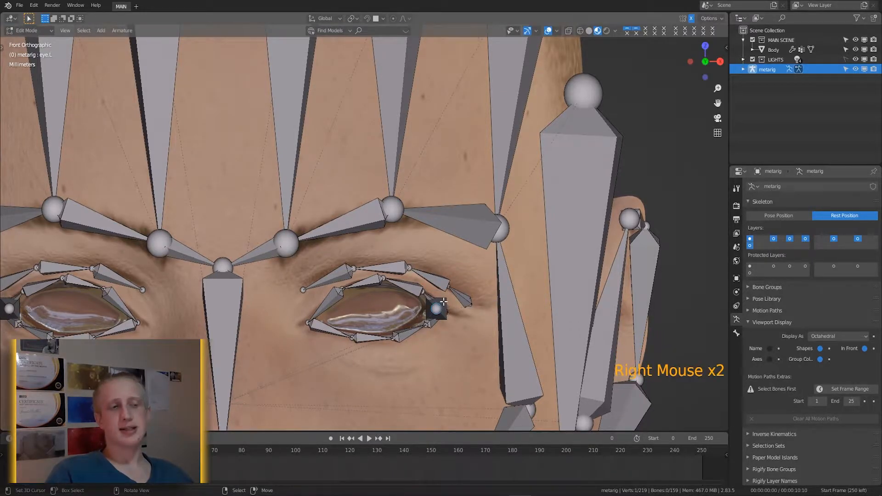
{"action": "right_click", "coordinate": [390, 309]}
{"action": "scroll", "coordinate": [390, 310], "scroll_direction": "up", "scroll_amount": 3}
{"action": "middle_click_drag", "start_coordinate": [467, 310], "coordinate": [460, 281], "text": "shift"}
{"action": "key", "text": "g"}
{"action": "right_click", "coordinate": [492, 303]}
Examine the fitted eye bones from an angle and check the metarig against the upper body in Object Mode
{"action": "middle_click_drag", "start_coordinate": [494, 305], "coordinate": [528, 290]}
{"action": "scroll", "coordinate": [427, 284], "scroll_direction": "down", "scroll_amount": 7}
{"action": "middle_click_drag", "start_coordinate": [382, 290], "coordinate": [486, 128], "text": "shift"}
{"action": "middle_click_drag", "start_coordinate": [404, 193], "coordinate": [424, 254]}
{"action": "scroll", "coordinate": [416, 185], "scroll_direction": "down", "scroll_amount": 5}
{"action": "scroll", "coordinate": [371, 237], "scroll_direction": "up", "scroll_amount": 4}
{"action": "key", "text": "Tab"}
{"action": "scroll", "coordinate": [424, 254], "scroll_direction": "down", "scroll_amount": 10}
{"action": "scroll", "coordinate": [409, 299], "scroll_direction": "up", "scroll_amount": 6}
{"action": "middle_click_drag", "start_coordinate": [409, 299], "coordinate": [383, 272]}
Reveal all hidden bones, select the whole metarig, clear the bone roll and leave Edit Mode with nothing selected
{"action": "key", "text": "Tab"}
{"action": "key", "text": "alt+h"}
{"action": "key", "text": "a"}
{"action": "key", "text": "a"}
{"action": "key", "text": "a"}
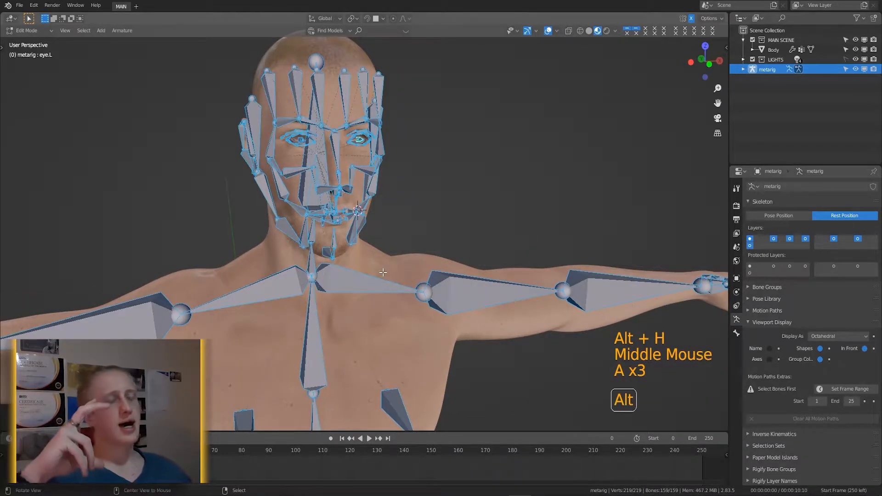
{"action": "key", "text": "alt+r"}
{"action": "scroll", "coordinate": [321, 215], "scroll_direction": "up", "scroll_amount": 4}
{"action": "key", "text": "alt+r"}
{"action": "key", "text": "Tab"}
{"action": "middle_click_drag", "start_coordinate": [321, 215], "coordinate": [444, 288]}
{"action": "key", "text": "a"}
{"action": "key", "text": "a"}
{"action": "key", "text": "a"}
{"action": "scroll", "coordinate": [342, 275], "scroll_direction": "down", "scroll_amount": 6}
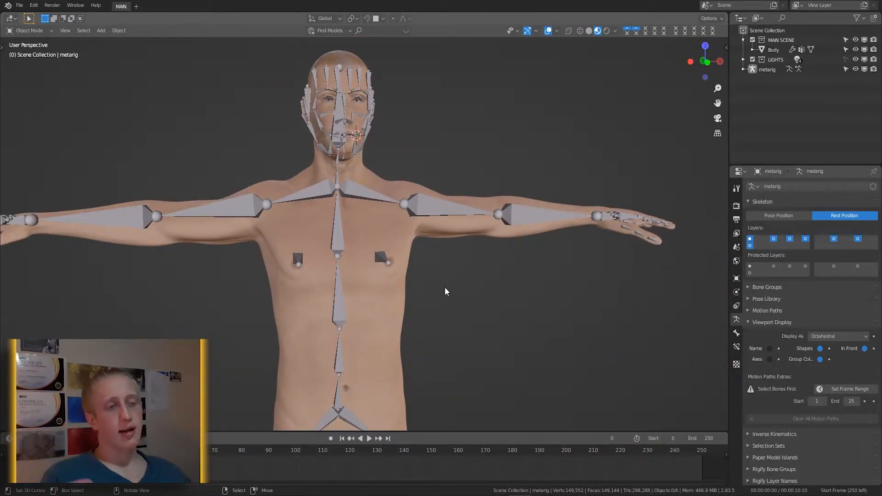
In Edit Mode from the front view, nudge the left eye's middle lower-eyelid joint inward along the lid edge
{"action": "scroll", "coordinate": [444, 288], "scroll_direction": "up", "scroll_amount": 3}
{"action": "middle_click_drag", "start_coordinate": [438, 227], "coordinate": [272, 255], "text": "shift"}
{"action": "scroll", "coordinate": [349, 327], "scroll_direction": "up", "scroll_amount": 4}
{"action": "key", "text": "KP_1"}
{"action": "scroll", "coordinate": [358, 321], "scroll_direction": "up", "scroll_amount": 2}
{"action": "scroll", "coordinate": [394, 313], "scroll_direction": "up", "scroll_amount": 4}
{"action": "scroll", "coordinate": [395, 314], "scroll_direction": "up", "scroll_amount": 1}
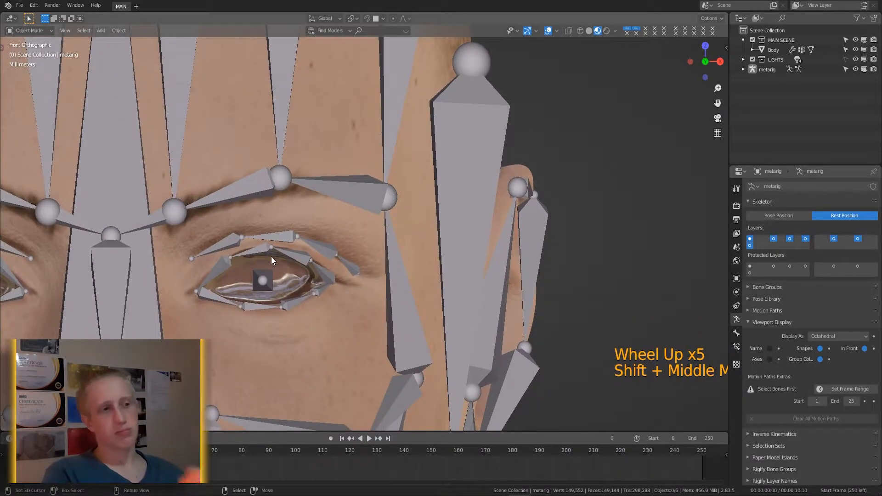
{"action": "key", "text": "Tab"}
{"action": "right_click", "coordinate": [267, 305]}
{"action": "right_click", "coordinate": [268, 305]}
{"action": "key", "text": "g"}
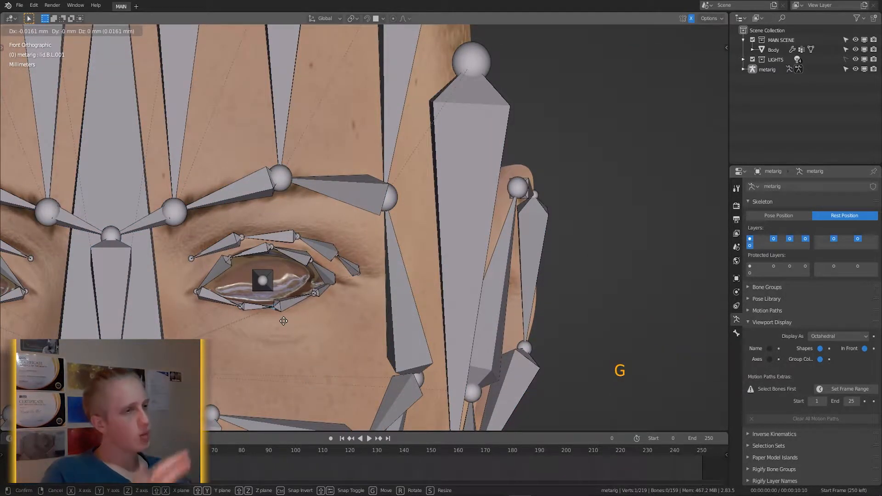
{"action": "right_click", "coordinate": [281, 321]}
{"action": "key", "text": "g"}
{"action": "right_click", "coordinate": [275, 317]}
{"action": "key", "text": "g"}
{"action": "left_click", "coordinate": [274, 315]}
Move the left eye's outer lower-brow joint inward above the upper eyelid and adjust the middle lower-eyelid joint
{"action": "right_click", "coordinate": [338, 255]}
{"action": "key", "text": "g"}
{"action": "left_click", "coordinate": [322, 249]}
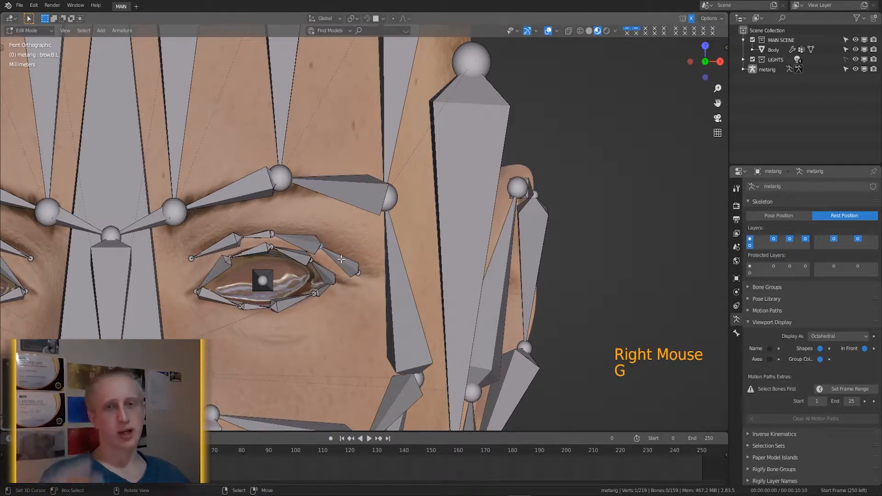
{"action": "right_click", "coordinate": [271, 307]}
{"action": "key", "text": "g"}
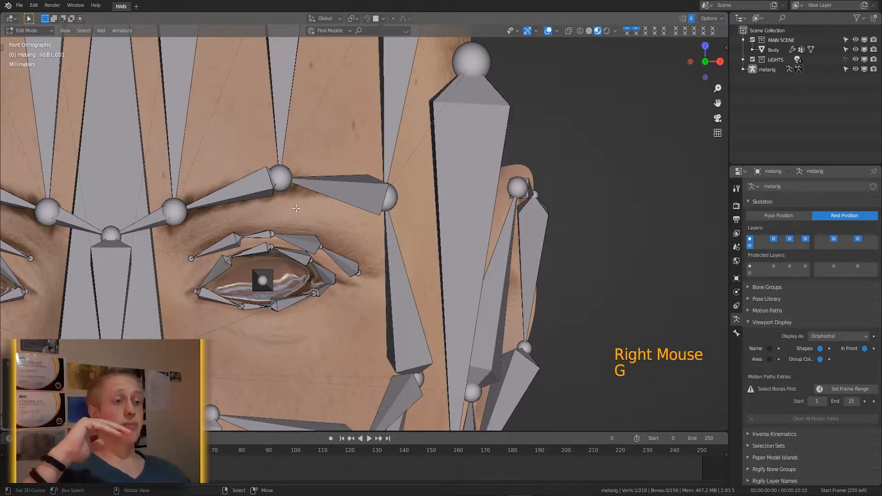
Move the left brow's middle joint, shared with the forehead bone, to follow the line of the eyebrow
{"action": "scroll", "coordinate": [286, 279], "scroll_direction": "down", "scroll_amount": 3}
{"action": "right_click", "coordinate": [317, 197]}
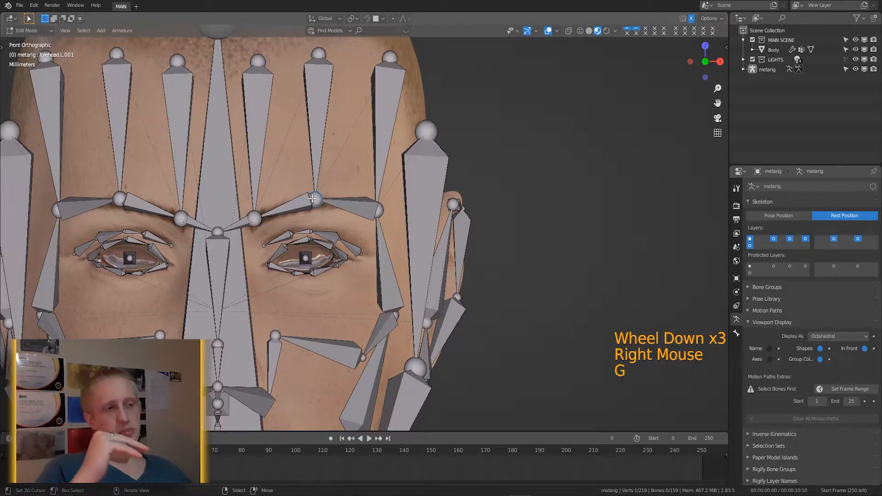
{"action": "key", "text": "c"}
{"action": "key", "text": "g"}
{"action": "scroll", "coordinate": [313, 202], "scroll_direction": "up", "scroll_amount": 1}
{"action": "scroll", "coordinate": [313, 202], "scroll_direction": "down", "scroll_amount": 3}
{"action": "scroll", "coordinate": [315, 205], "scroll_direction": "up", "scroll_amount": 3}
{"action": "scroll", "coordinate": [315, 204], "scroll_direction": "down", "scroll_amount": 1}
{"action": "scroll", "coordinate": [314, 204], "scroll_direction": "up", "scroll_amount": 1}
{"action": "key", "text": "g"}
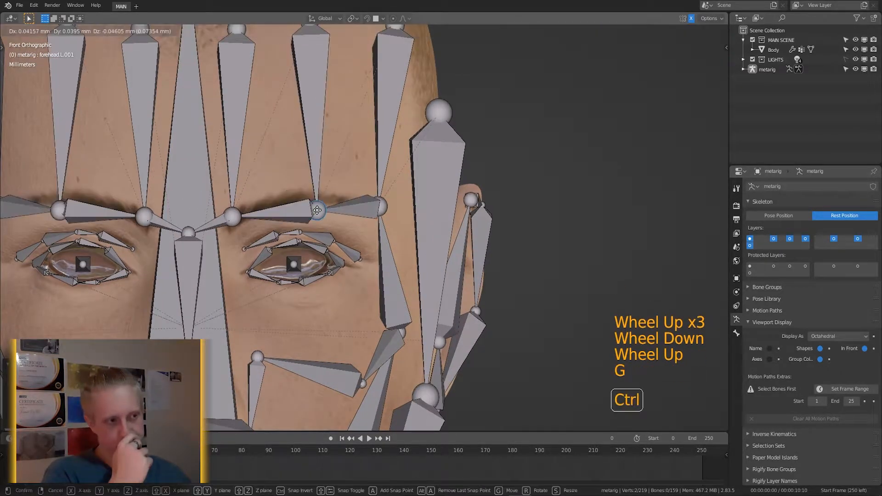
{"action": "left_click", "coordinate": [316, 202]}
Leave Edit Mode and hide the metarig so that only the full body mesh is shown
{"action": "middle_click_drag", "start_coordinate": [316, 205], "coordinate": [317, 319]}
{"action": "scroll", "coordinate": [316, 319], "scroll_direction": "up", "scroll_amount": 1}
{"action": "scroll", "coordinate": [317, 319], "scroll_direction": "down", "scroll_amount": 2}
{"action": "scroll", "coordinate": [317, 318], "scroll_direction": "up", "scroll_amount": 3}
{"action": "scroll", "coordinate": [317, 319], "scroll_direction": "down", "scroll_amount": 12}
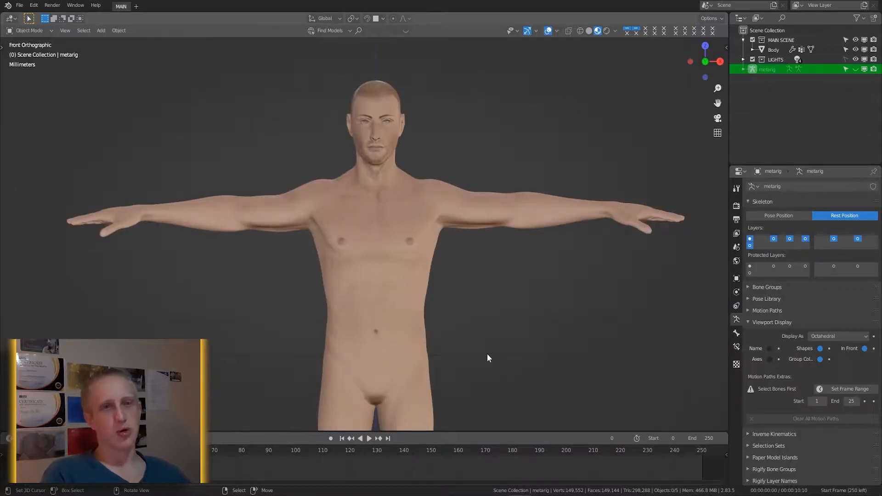
{"action": "scroll", "coordinate": [487, 357], "scroll_direction": "down", "scroll_amount": 5}
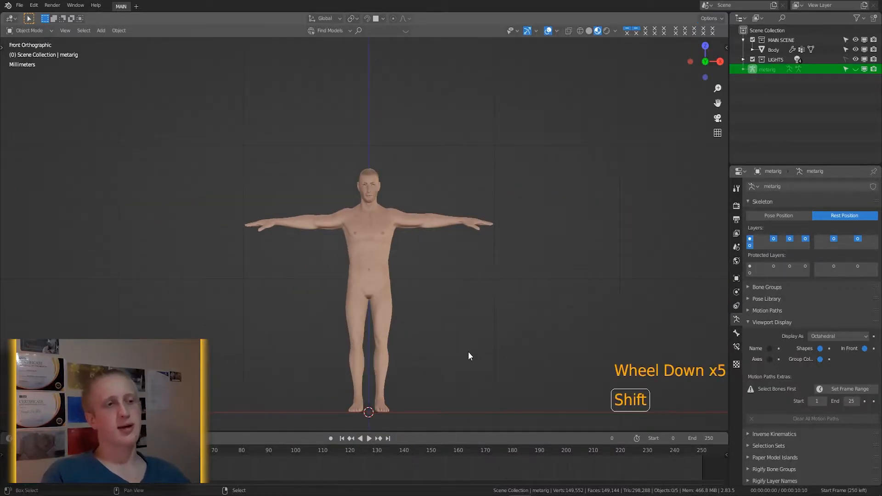
Try to add EYE.png as a background image and scale it in the front view
{"action": "key", "text": "shift+a"}
{"action": "mouse_move", "coordinate": [428, 388]}
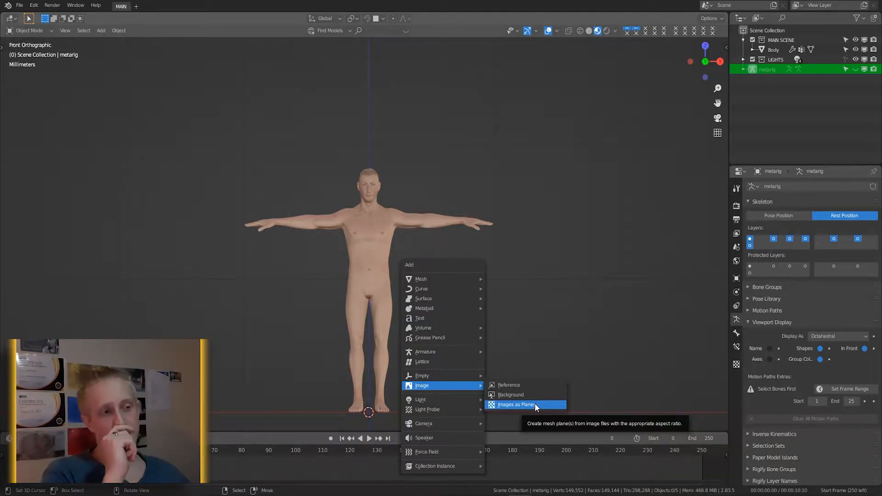
{"action": "left_click", "coordinate": [510, 395]}
{"action": "double_click", "coordinate": [487, 297]}
{"action": "scroll", "coordinate": [440, 365], "scroll_direction": "down", "scroll_amount": 2}
{"action": "scroll", "coordinate": [440, 365], "scroll_direction": "down", "scroll_amount": 1}
{"action": "scroll", "coordinate": [440, 365], "scroll_direction": "up", "scroll_amount": 5}
{"action": "scroll", "coordinate": [440, 365], "scroll_direction": "down", "scroll_amount": 3}
{"action": "middle_click_drag", "start_coordinate": [440, 365], "coordinate": [463, 335]}
{"action": "key", "text": "KP_1"}
{"action": "scroll", "coordinate": [472, 327], "scroll_direction": "down", "scroll_amount": 6}
{"action": "key", "text": "KP_1"}
{"action": "key", "text": "s"}
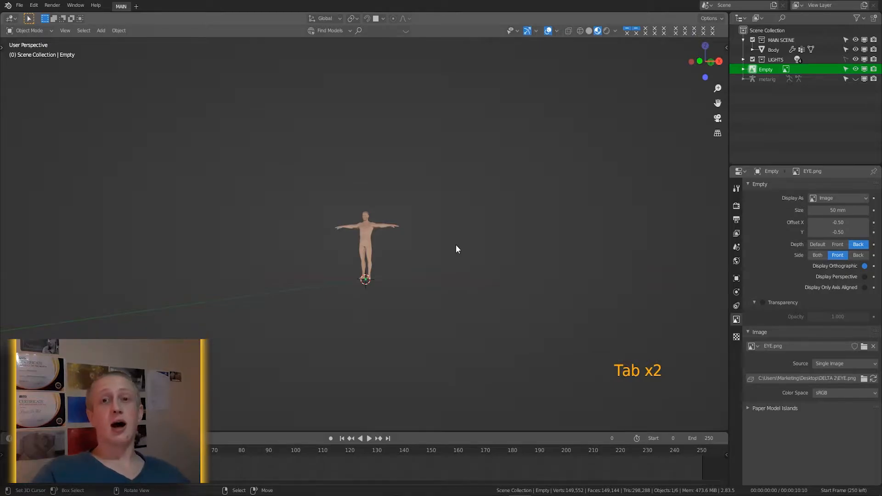
Delete the image empty that holds EYE.png
{"action": "key", "text": "Delete"}
{"action": "left_click", "coordinate": [792, 72]}
{"action": "right_click", "coordinate": [781, 75]}
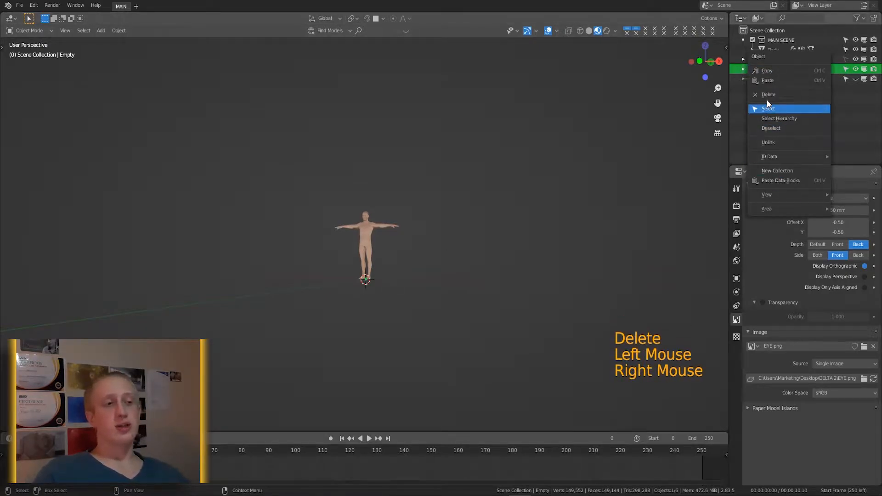
{"action": "left_click", "coordinate": [767, 100]}
From the front view, add EYE.png as a background image
{"action": "key", "text": "KP_1"}
{"action": "scroll", "coordinate": [401, 251], "scroll_direction": "up", "scroll_amount": 6}
{"action": "key", "text": "shift+a"}
{"action": "mouse_move", "coordinate": [426, 282]}
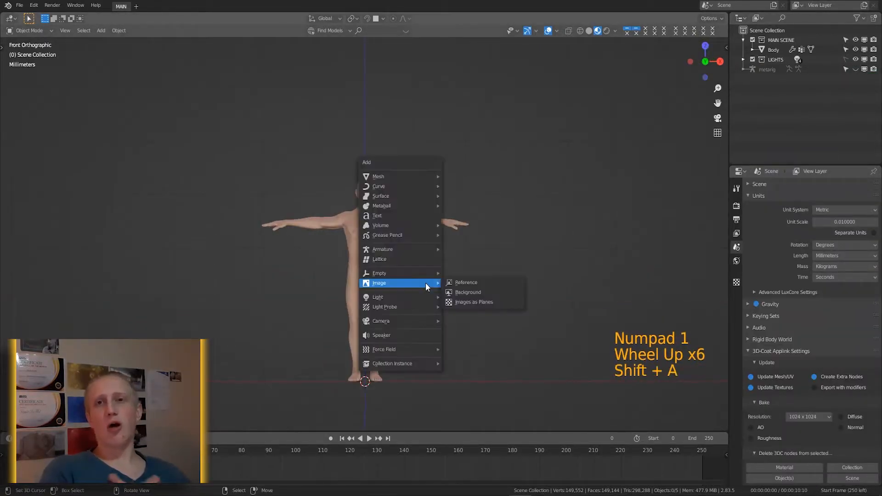
{"action": "left_click", "coordinate": [471, 297]}
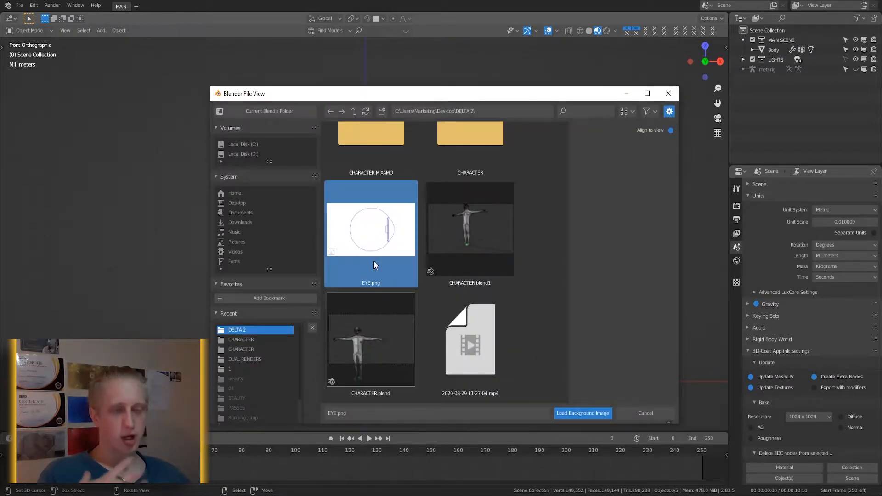
{"action": "double_click", "coordinate": [373, 260]}
Turn on display of extra objects in the viewport overlays and move the eye image up to rest on the ground line
{"action": "left_click", "coordinate": [557, 31]}
{"action": "left_click", "coordinate": [502, 150]}
{"action": "right_click", "coordinate": [496, 321]}
{"action": "key", "text": "g"}
{"action": "left_click", "coordinate": [503, 191]}
{"action": "scroll", "coordinate": [513, 254], "scroll_direction": "up", "scroll_amount": 1}
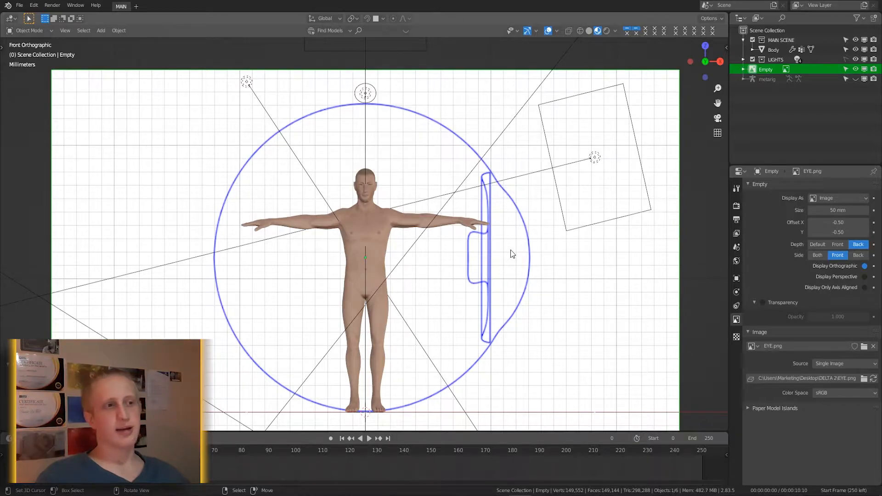
Add a UV sphere at the world origin and scale it down towards the size of the eyeball outline
{"action": "key", "text": "shift+a"}
{"action": "mouse_move", "coordinate": [442, 228]}
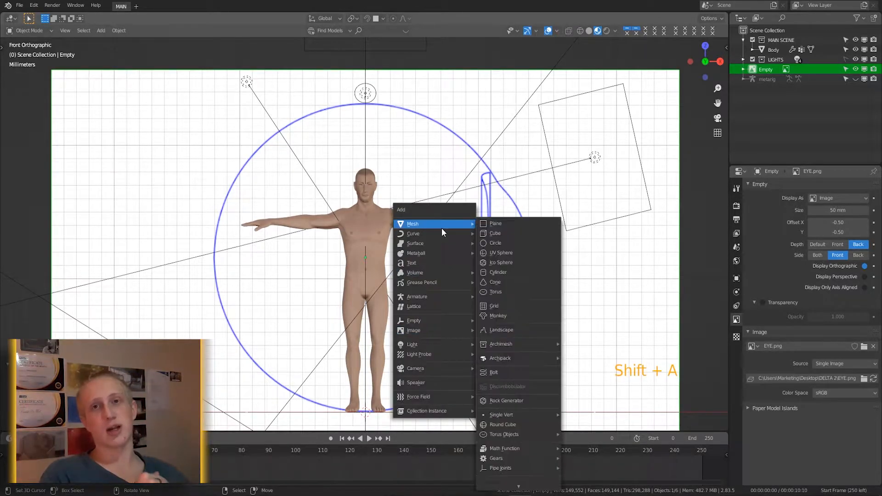
{"action": "left_click", "coordinate": [497, 252]}
{"action": "key", "text": "s"}
{"action": "key", "text": "s"}
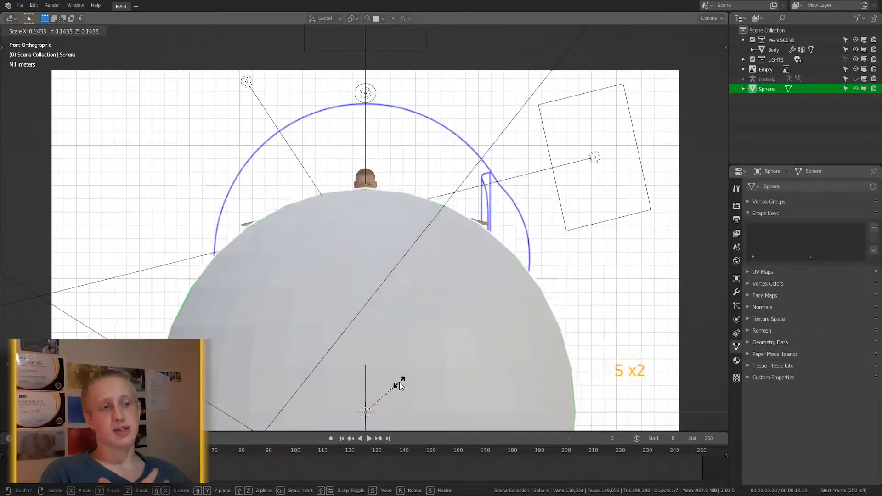
Move, rotate and scale the sphere so it matches the eyeball circle with its pole facing the cornea
{"action": "key", "text": "s"}
{"action": "key", "text": "g"}
{"action": "key", "text": "r"}
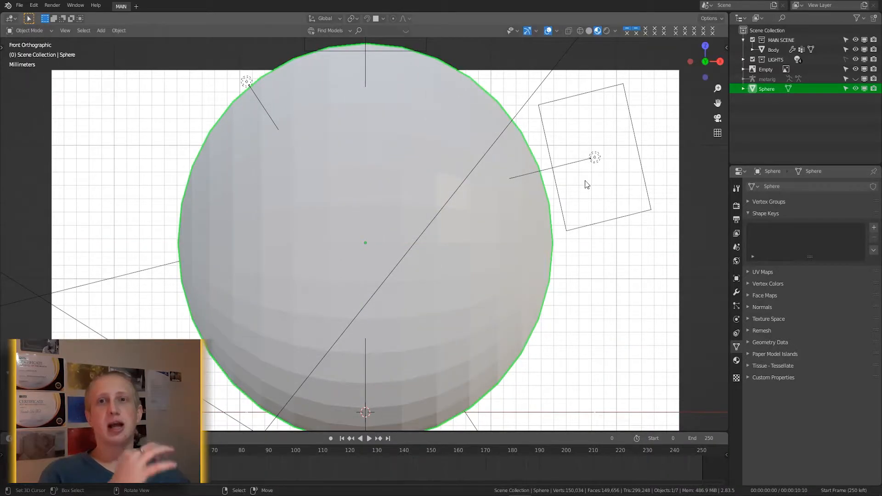
{"action": "key", "text": "s"}
{"action": "key", "text": "g"}
{"action": "key", "text": "s"}
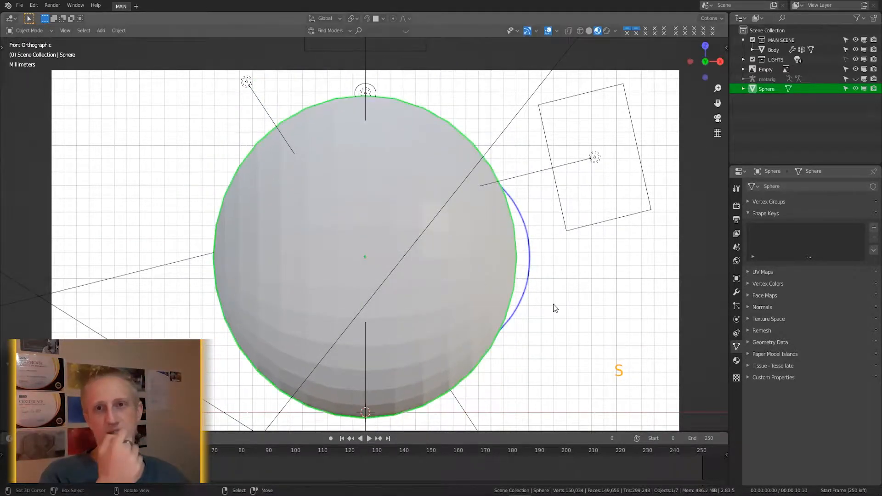
{"action": "left_click", "coordinate": [551, 304]}
Pull the sphere's cornea-side pole vertex about 1.22 mm along X with proportional editing to follow the cornea outline
{"action": "scroll", "coordinate": [554, 305], "scroll_direction": "up", "scroll_amount": 2}
{"action": "key", "text": "ctrl+a"}
{"action": "key", "text": "Tab"}
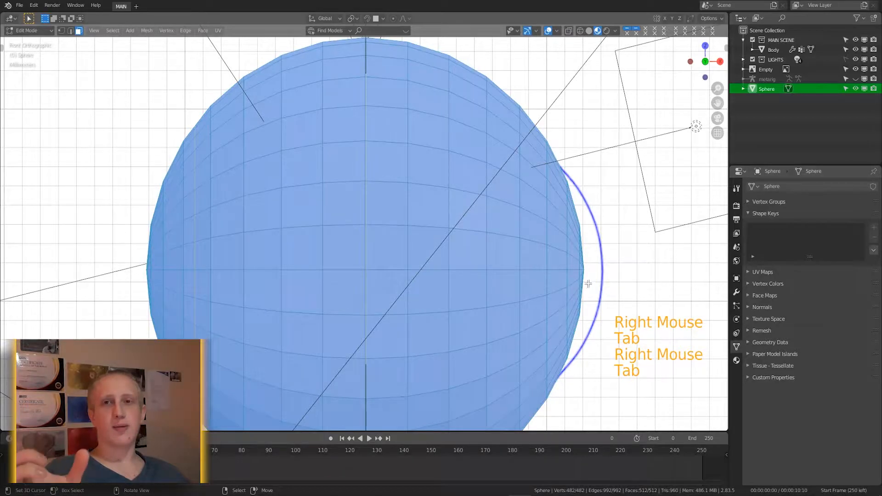
{"action": "left_click", "coordinate": [610, 324]}
{"action": "middle_click_drag", "start_coordinate": [611, 325], "coordinate": [542, 286]}
{"action": "key", "text": "a"}
{"action": "right_click", "coordinate": [542, 286]}
{"action": "key", "text": "KP_1"}
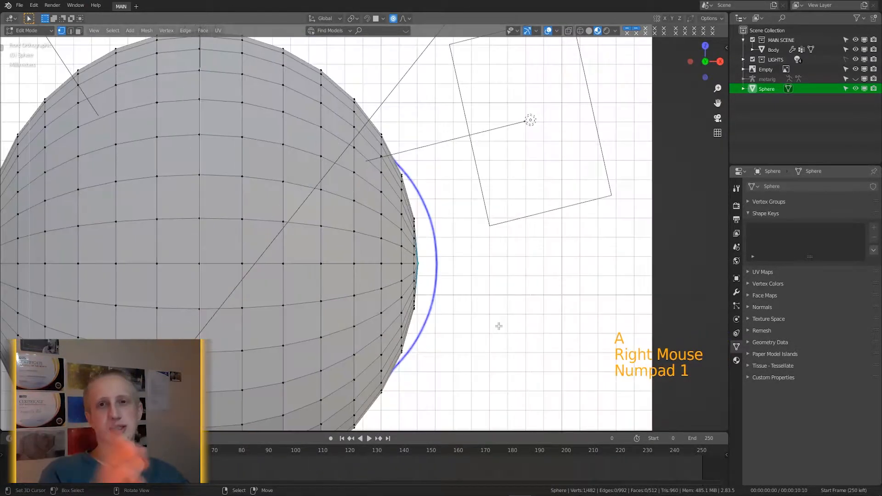
{"action": "key", "text": "g"}
{"action": "scroll", "coordinate": [516, 326], "scroll_direction": "up", "scroll_amount": 4}
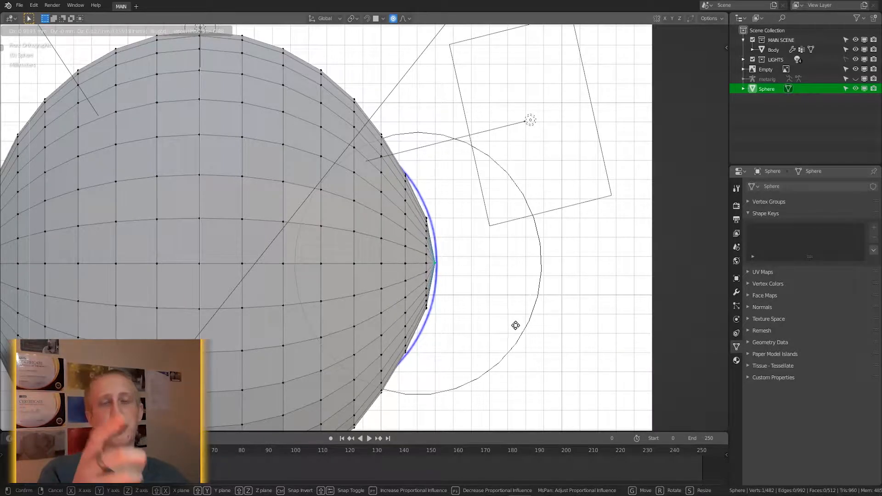
{"action": "key", "text": "x"}
{"action": "left_click", "coordinate": [520, 327]}
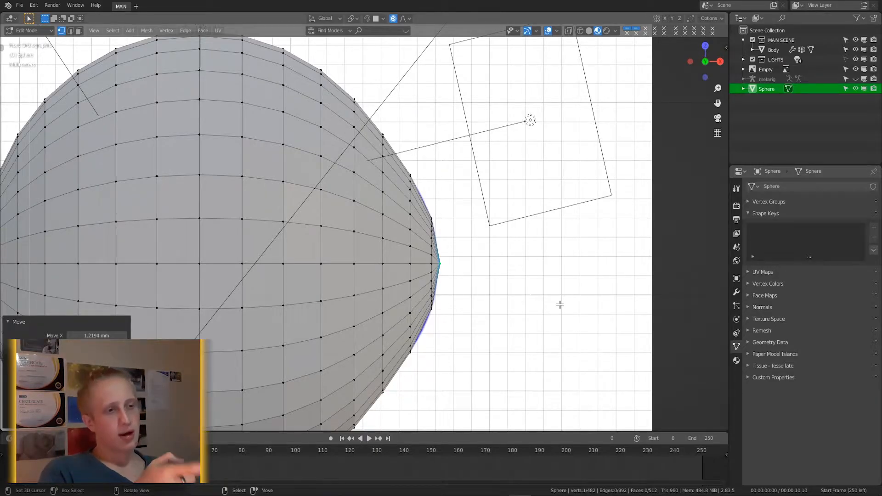
Switch the viewport to wireframe shading to show the reference eye drawing through the sphere
{"action": "left_click", "coordinate": [570, 30]}
{"action": "left_click", "coordinate": [570, 30]}
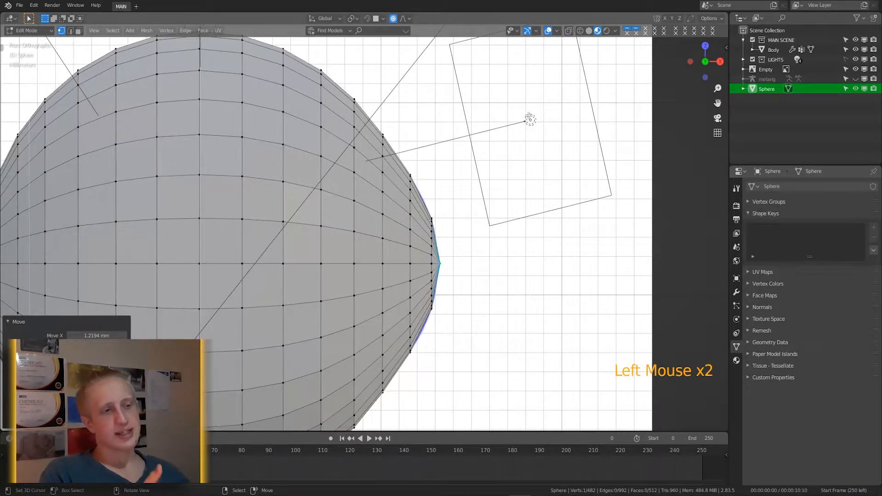
{"action": "key", "text": "z"}
{"action": "scroll", "coordinate": [448, 310], "scroll_direction": "up", "scroll_amount": 3}
{"action": "scroll", "coordinate": [436, 285], "scroll_direction": "down", "scroll_amount": 1}
{"action": "scroll", "coordinate": [423, 257], "scroll_direction": "up", "scroll_amount": 1}
{"action": "scroll", "coordinate": [410, 233], "scroll_direction": "down", "scroll_amount": 2}
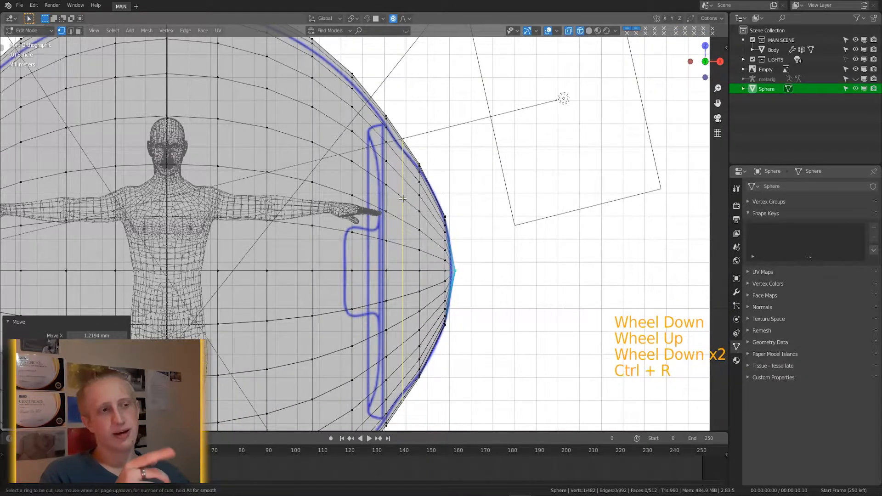
Separate the selected cornea faces from the eyeball into their own object and check both parts in local view
{"action": "key", "text": "p"}
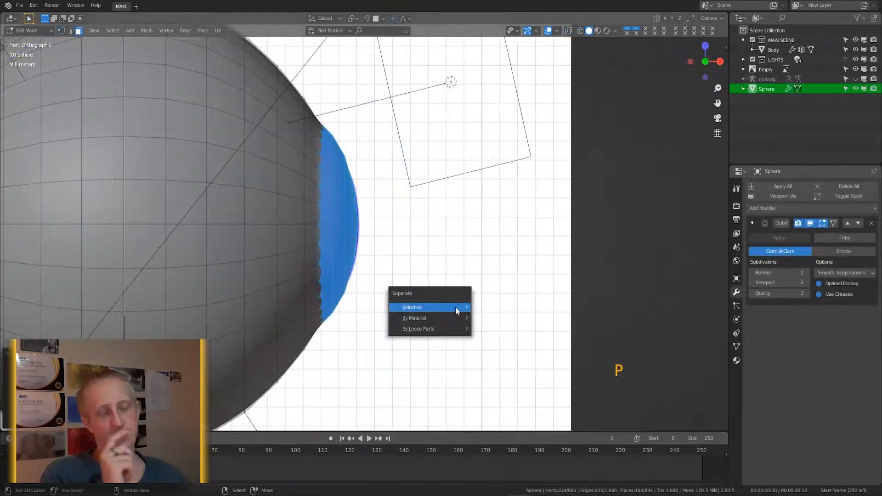
{"action": "left_click", "coordinate": [455, 306]}
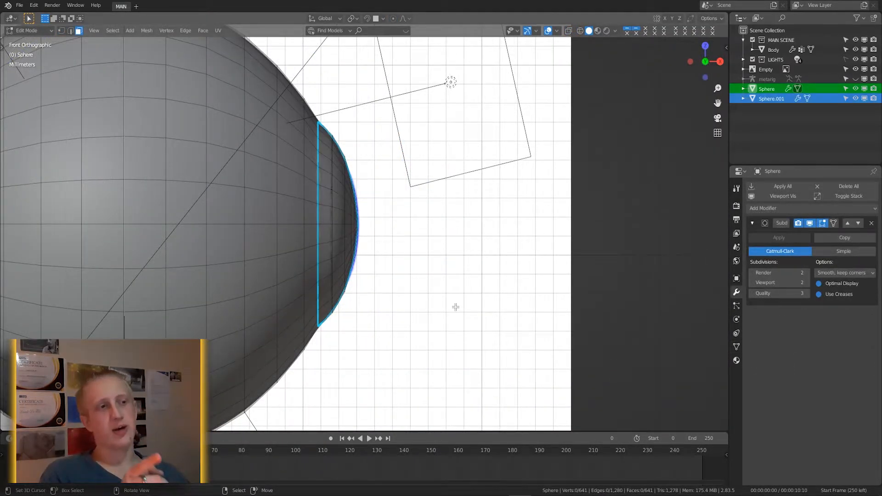
{"action": "key", "text": "KP_Divide"}
{"action": "key", "text": "Tab"}
{"action": "key", "text": "Tab"}
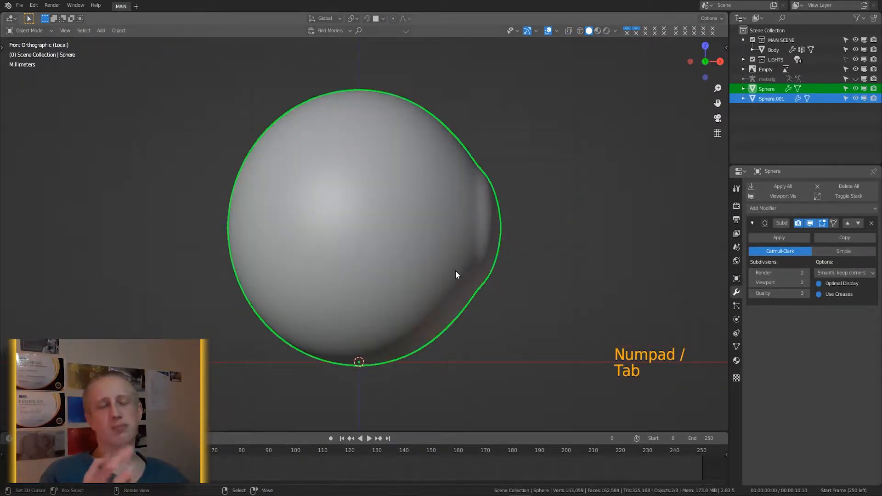
{"action": "key", "text": "KP_Divide"}
Select the separated cornea object and examine its mesh, including in local view
{"action": "key", "text": "Tab"}
{"action": "right_click", "coordinate": [338, 231]}
{"action": "key", "text": "Tab"}
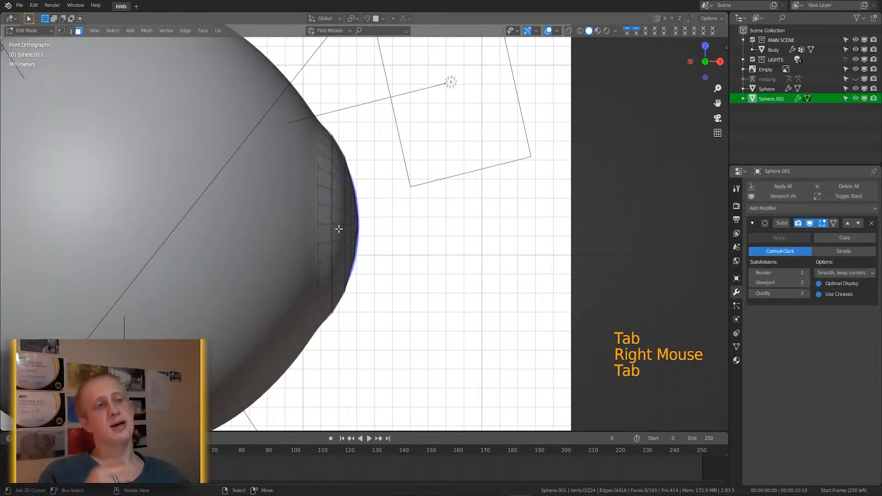
{"action": "key", "text": "Tab"}
{"action": "key", "text": "KP_Divide"}
{"action": "key", "text": "KP_Divide"}
Hide the eyeball sphere and move the cornea piece back along X to the iris outline
{"action": "right_click", "coordinate": [263, 251]}
{"action": "key", "text": "h"}
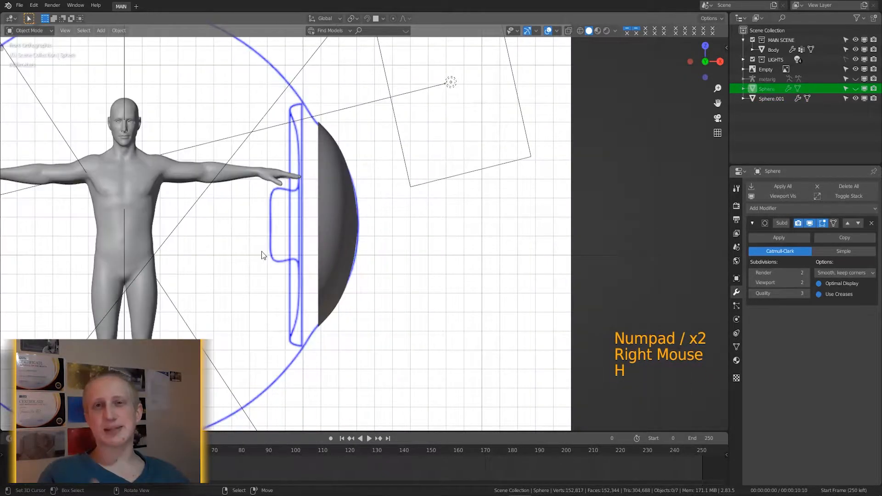
{"action": "right_click", "coordinate": [320, 233]}
{"action": "key", "text": "g"}
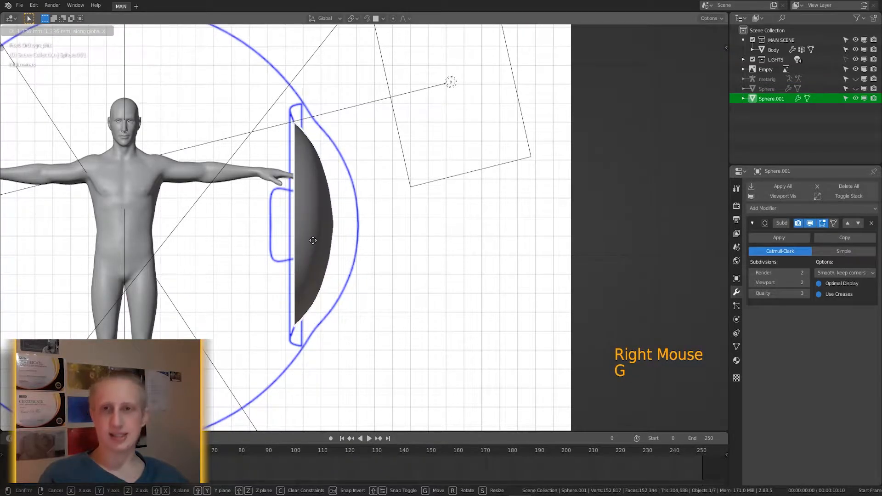
{"action": "left_click", "coordinate": [337, 240]}
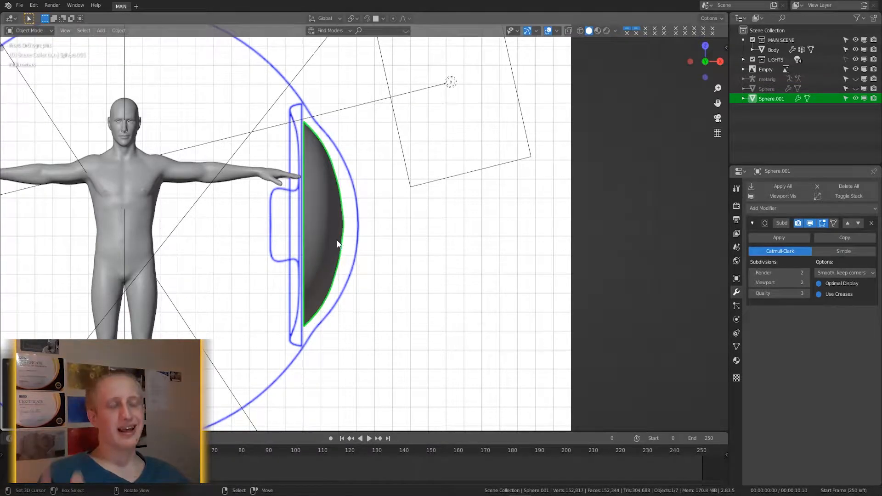
Scale the whole separated cornea mesh up to the iris outline's height and align it to the outline along X
{"action": "key", "text": "Tab"}
{"action": "key", "text": "a"}
{"action": "key", "text": "a"}
{"action": "key", "text": "a"}
{"action": "key", "text": "s"}
{"action": "key", "text": "x"}
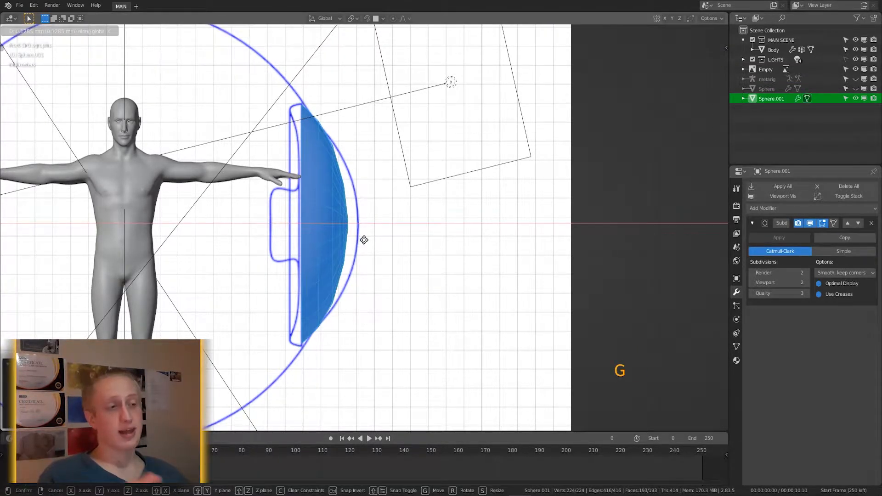
{"action": "left_click", "coordinate": [365, 239]}
Enable proportional editing and try pushing the centre face of the separated piece back along X
{"action": "middle_click_drag", "start_coordinate": [364, 239], "coordinate": [350, 226]}
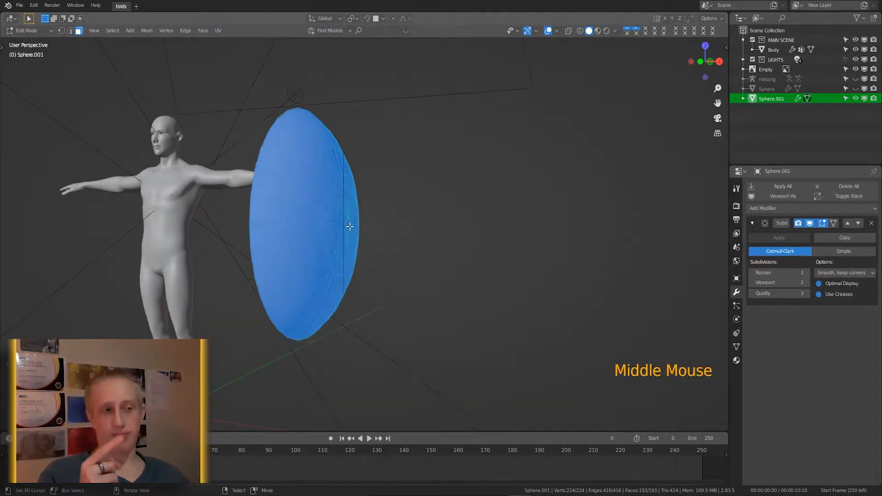
{"action": "right_click", "coordinate": [351, 227]}
{"action": "key", "text": "KP_1"}
{"action": "key", "text": "o"}
{"action": "key", "text": "g"}
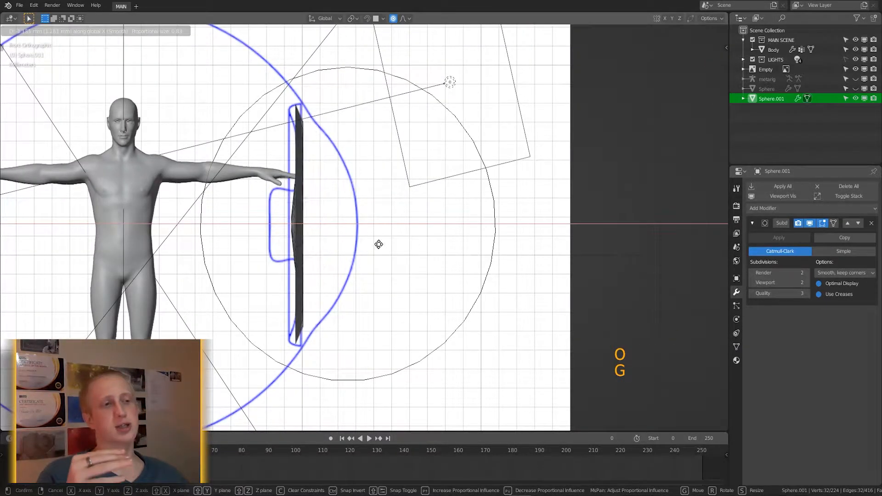
{"action": "left_click", "coordinate": [355, 249]}
{"action": "middle_click_drag", "start_coordinate": [355, 249], "coordinate": [354, 268]}
{"action": "key", "text": "ctrl+z"}
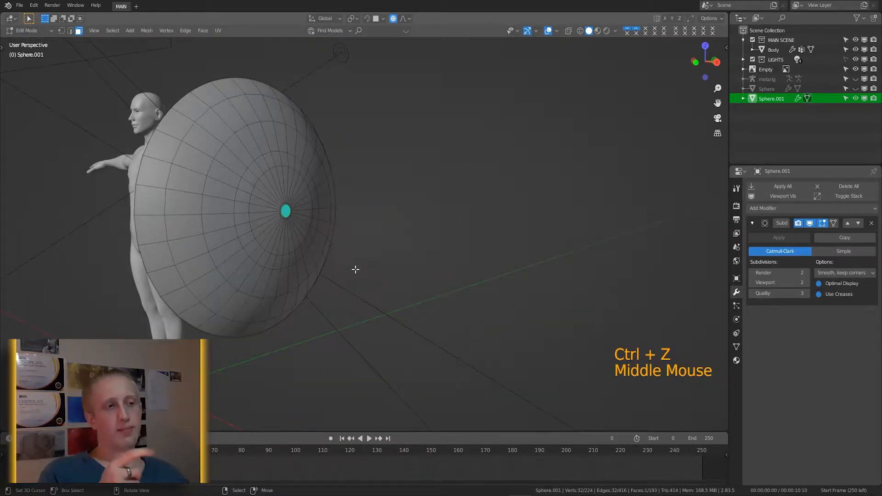
Move the centre face back along X with a smaller proportional falloff to form a shallow concave iris
{"action": "key", "text": "KP_1"}
{"action": "key", "text": "g"}
{"action": "scroll", "coordinate": [375, 277], "scroll_direction": "up", "scroll_amount": 12}
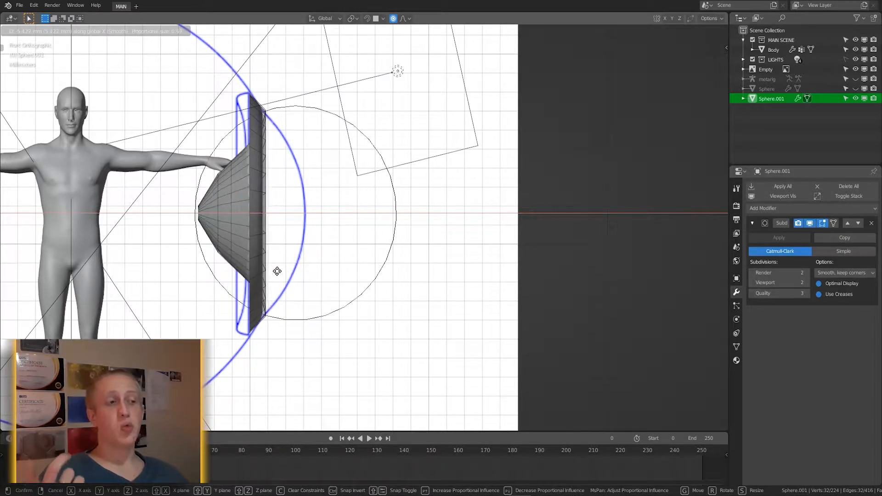
{"action": "left_click", "coordinate": [327, 271]}
{"action": "key", "text": "Tab"}
{"action": "key", "text": "Tab"}
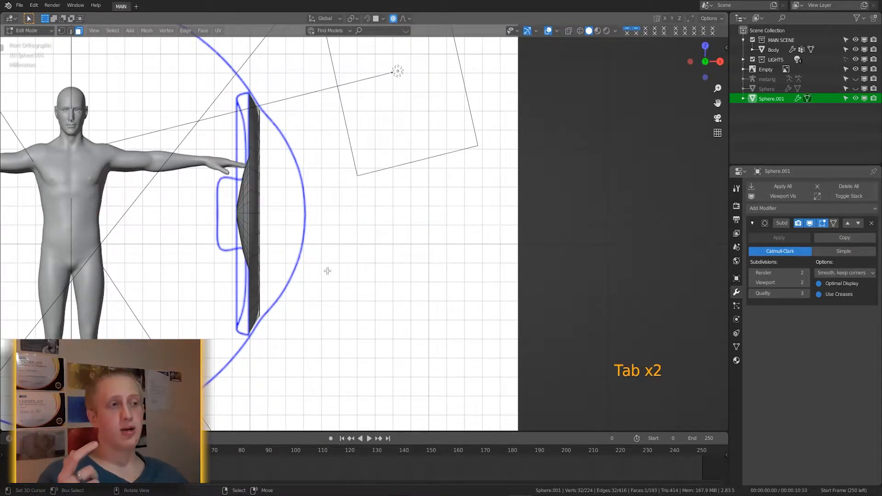
{"action": "key", "text": "Tab"}
{"action": "key", "text": "g"}
{"action": "key", "text": "Tab"}
Grow the selection around the iris centre and adjust its depth along X with proportional editing
{"action": "middle_click_drag", "start_coordinate": [301, 261], "coordinate": [257, 264], "text": "shift"}
{"action": "mouse_move", "coordinate": [257, 264]}
{"action": "middle_mouse_down"}
{"action": "mouse_move", "coordinate": [221, 268]}
{"action": "mouse_move", "coordinate": [231, 288]}
{"action": "mouse_move", "coordinate": [291, 283]}
{"action": "mouse_move", "coordinate": [261, 267]}
{"action": "middle_mouse_up"}
{"action": "key", "text": "KP_1"}
{"action": "key", "text": "a"}
{"action": "key", "text": "a"}
{"action": "key", "text": "a"}
{"action": "key", "text": "ctrl+KP_Add"}
{"action": "key", "text": "KP_3"}
{"action": "key", "text": "KP_1"}
{"action": "key", "text": "g"}
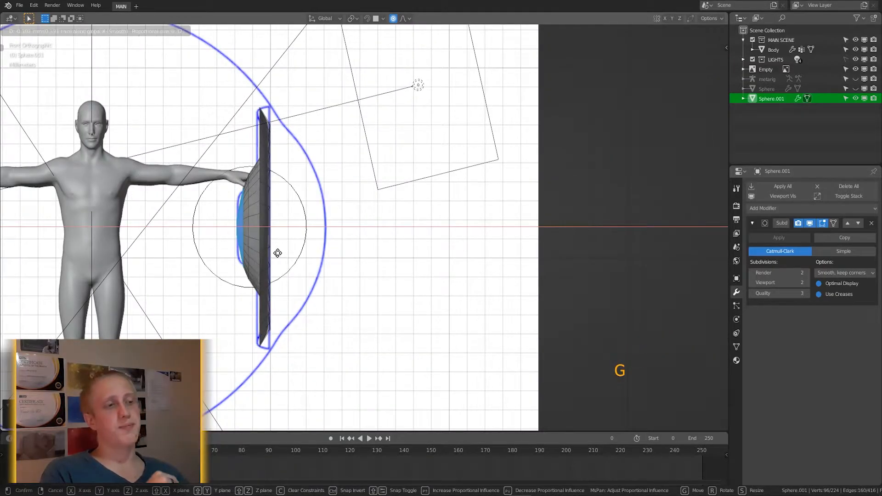
{"action": "left_click", "coordinate": [288, 254]}
Extrude the selected pupil faces back along X into the pupil recess outline and check the result in Object Mode
{"action": "key", "text": "e"}
{"action": "left_click", "coordinate": [275, 252]}
{"action": "middle_click_drag", "start_coordinate": [275, 252], "coordinate": [289, 309]}
{"action": "key", "text": "Tab"}
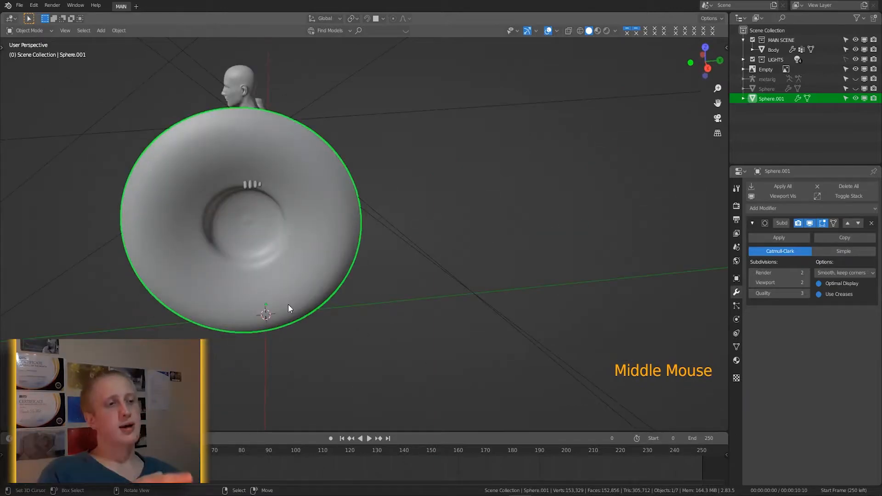
Scale the selected part of the iris mesh in Edit Mode and inspect the object in local view
{"action": "middle_click_drag", "start_coordinate": [490, 309], "coordinate": [282, 282]}
{"action": "right_click", "coordinate": [210, 195]}
{"action": "key", "text": "Tab"}
{"action": "key", "text": "s"}
{"action": "left_click", "coordinate": [400, 292]}
{"action": "key", "text": "Tab"}
{"action": "key", "text": "KP_Divide"}
{"action": "key", "text": "KP_Divide"}
{"action": "scroll", "coordinate": [234, 271], "scroll_direction": "down", "scroll_amount": 4}
Unhide all objects and parent the iris piece to the eyeball sphere with the Object parent type
{"action": "key", "text": "alt+h"}
{"action": "right_click", "coordinate": [358, 223]}
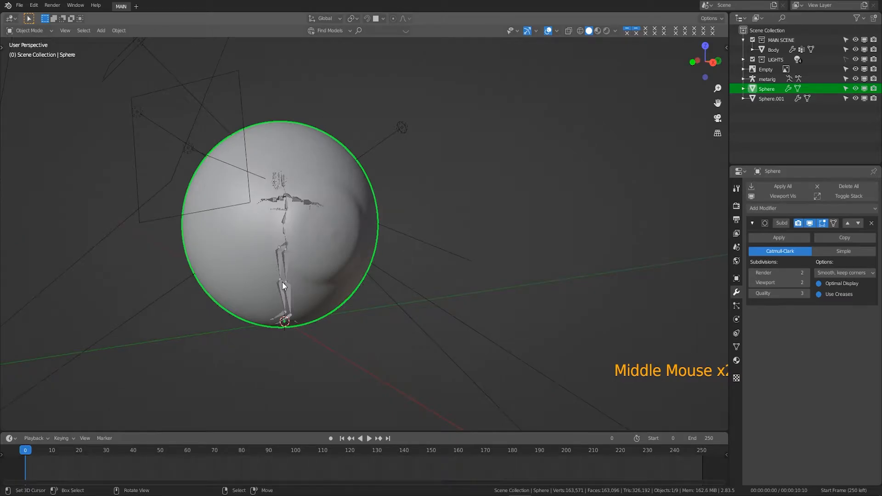
{"action": "right_click", "coordinate": [293, 280]}
{"action": "right_click", "coordinate": [365, 158], "text": "shift"}
{"action": "key", "text": "ctrl+p"}
{"action": "left_click", "coordinate": [364, 158]}
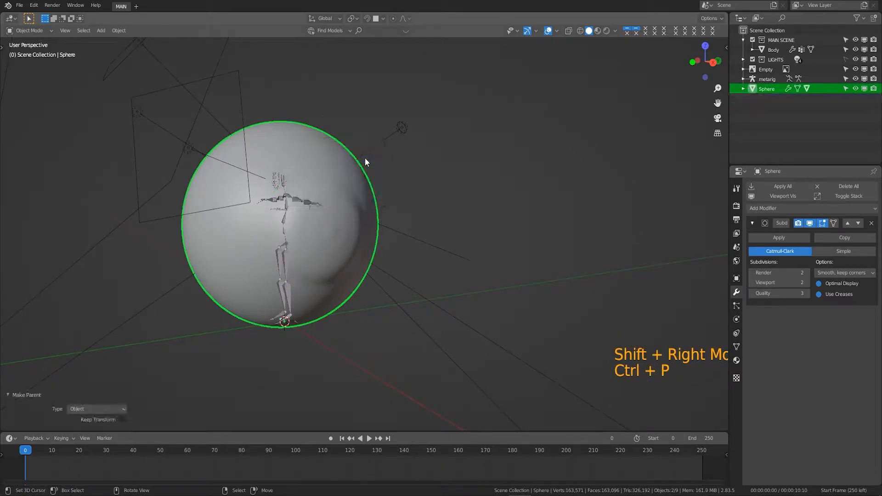
Preview in rendered shading, scale the eyeball down to about head size, and raise it about 15.5 mm along Z
{"action": "left_click", "coordinate": [606, 30]}
{"action": "scroll", "coordinate": [409, 235], "scroll_direction": "up", "scroll_amount": 3}
{"action": "scroll", "coordinate": [410, 235], "scroll_direction": "down", "scroll_amount": 10}
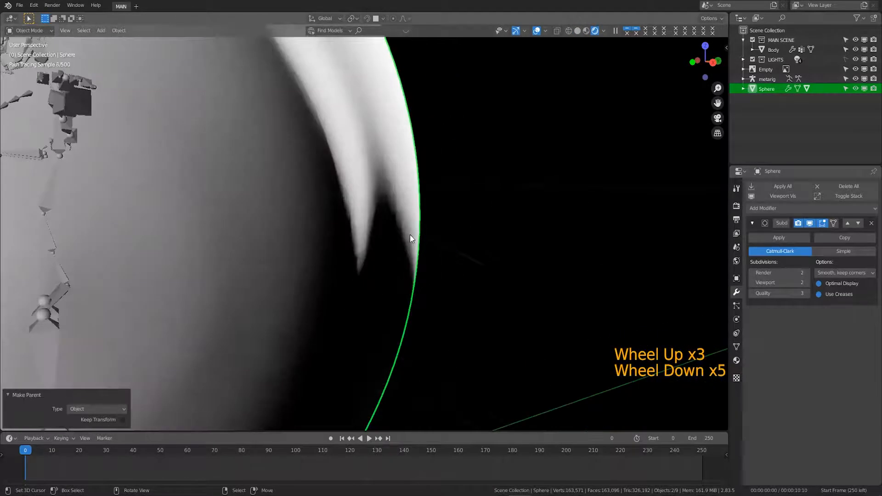
{"action": "key", "text": "s"}
{"action": "left_click", "coordinate": [281, 360]}
{"action": "scroll", "coordinate": [281, 360], "scroll_direction": "down", "scroll_amount": 1}
{"action": "key", "text": "g"}
{"action": "key", "text": "z"}
{"action": "left_click", "coordinate": [294, 234]}
Return to solid shading and rotate the eyeball 90° about the Z axis
{"action": "scroll", "coordinate": [339, 232], "scroll_direction": "up", "scroll_amount": 2}
{"action": "scroll", "coordinate": [347, 231], "scroll_direction": "up", "scroll_amount": 1, "text": "shift"}
{"action": "middle_click_drag", "start_coordinate": [348, 231], "coordinate": [449, 212], "text": "shift"}
{"action": "scroll", "coordinate": [422, 317], "scroll_direction": "up", "scroll_amount": 6}
{"action": "key", "text": "r"}
{"action": "key", "text": "z"}
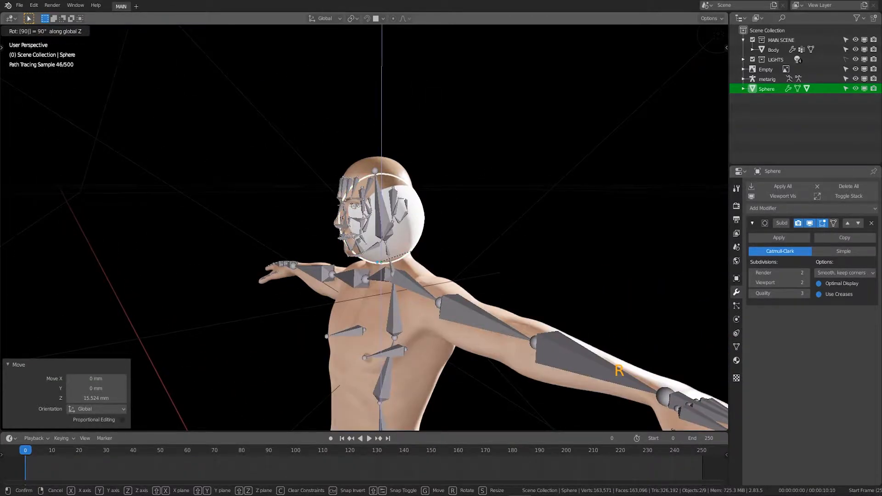
{"action": "right_click", "coordinate": [450, 237]}
{"action": "left_click", "coordinate": [584, 31]}
{"action": "scroll", "coordinate": [505, 243], "scroll_direction": "up", "scroll_amount": 1}
{"action": "type", "text": "rz"}
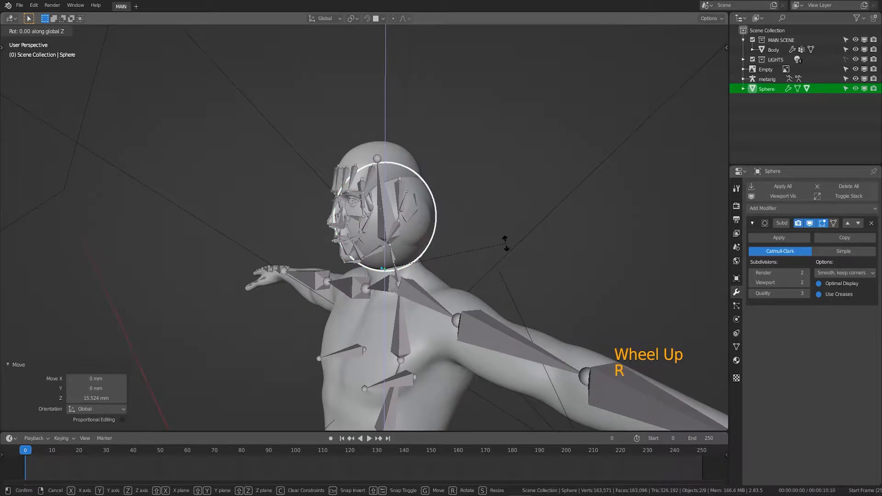
{"action": "type", "text": "90"}
{"action": "key", "text": "Return"}
Move the eyeball about -2.475 mm along X, out beside the character's head
{"action": "middle_click_drag", "start_coordinate": [342, 295], "coordinate": [418, 302]}
{"action": "key", "text": "g"}
{"action": "key", "text": "x"}
{"action": "left_click", "coordinate": [454, 202]}
{"action": "middle_click_drag", "start_coordinate": [460, 204], "coordinate": [495, 207]}
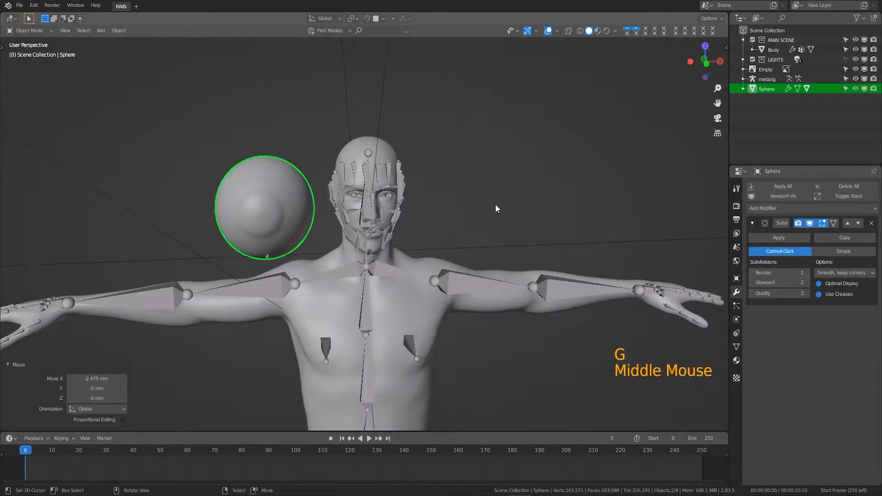
Delete the reference image empty and hide the metarig
{"action": "key", "text": "KP_1"}
{"action": "scroll", "coordinate": [495, 205], "scroll_direction": "up", "scroll_amount": 3}
{"action": "scroll", "coordinate": [495, 205], "scroll_direction": "down", "scroll_amount": 5}
{"action": "right_click", "coordinate": [503, 202]}
{"action": "key", "text": "x"}
{"action": "scroll", "coordinate": [469, 316], "scroll_direction": "up", "scroll_amount": 4}
{"action": "right_click", "coordinate": [469, 316]}
{"action": "right_click", "coordinate": [421, 308]}
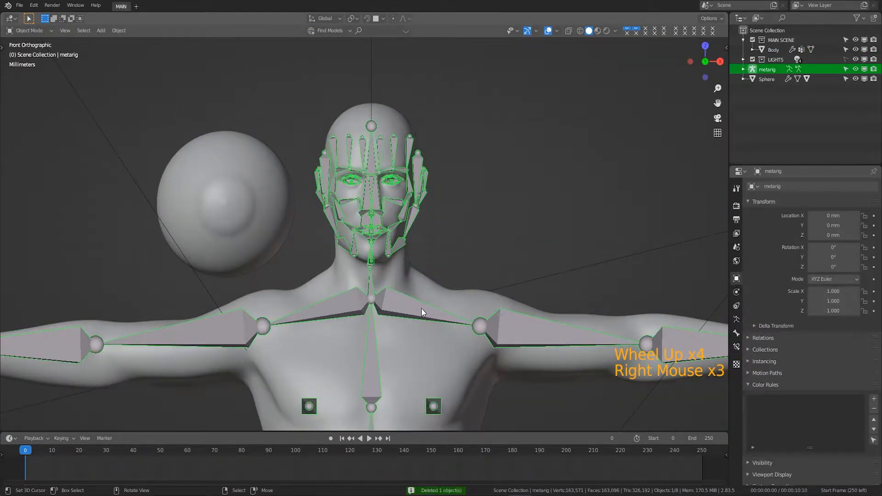
{"action": "key", "text": "h"}
Scale the eyeball by about 0.396 and set its origin to its geometry
{"action": "right_click", "coordinate": [240, 198]}
{"action": "key", "text": "g"}
{"action": "key", "text": "s"}
{"action": "left_click", "coordinate": [360, 260]}
{"action": "key", "text": "shift+ctrl+alt+c"}
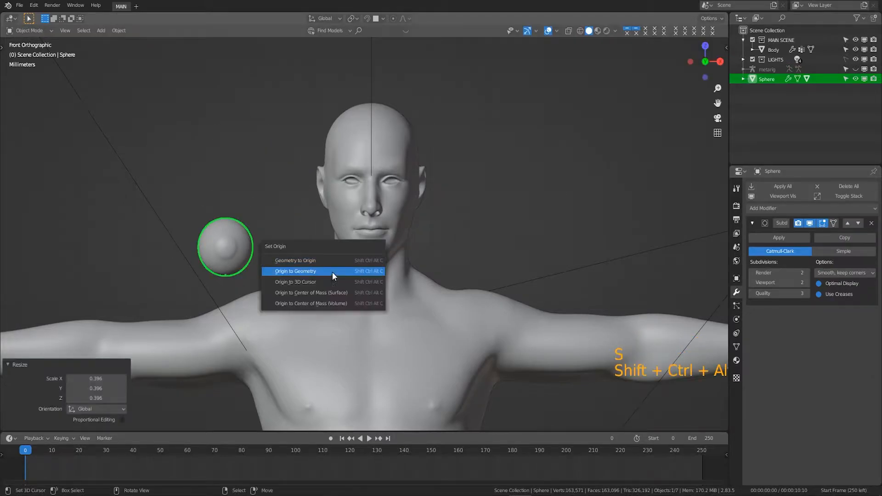
{"action": "left_click", "coordinate": [303, 271]}
Shrink the eyeball further and move it over the character's left eye, about 2.78 mm in X and 1.05 mm in Z
{"action": "key", "text": "s"}
{"action": "key", "text": "Return"}
{"action": "key", "text": "g"}
{"action": "key", "text": "Return"}
{"action": "key", "text": "s"}
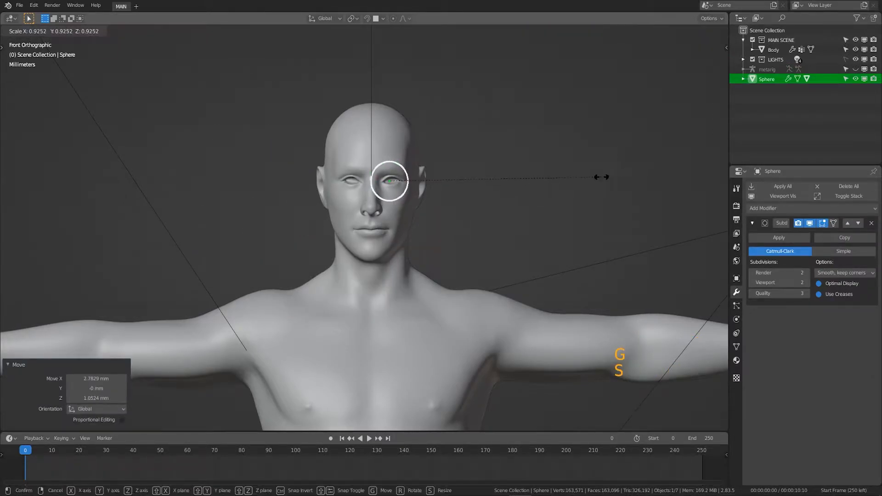
{"action": "left_click", "coordinate": [515, 201]}
Move the eyeball forward into the left eye socket using the side view
{"action": "key", "text": "KP_3"}
{"action": "key", "text": "g"}
{"action": "right_click", "coordinate": [472, 219]}
{"action": "key", "text": "g"}
{"action": "left_click", "coordinate": [430, 215]}
{"action": "scroll", "coordinate": [401, 212], "scroll_direction": "up", "scroll_amount": 4}
{"action": "middle_click_drag", "start_coordinate": [374, 201], "coordinate": [448, 336], "text": "shift"}
{"action": "scroll", "coordinate": [440, 333], "scroll_direction": "up", "scroll_amount": 6}
Refine the eyeball's size and position so it sits behind the eyelids in the side view
{"action": "key", "text": "g"}
{"action": "left_click", "coordinate": [458, 346]}
{"action": "key", "text": "s"}
{"action": "left_click", "coordinate": [535, 342]}
{"action": "key", "text": "g"}
{"action": "left_click", "coordinate": [525, 341]}
{"action": "key", "text": "g"}
{"action": "left_click", "coordinate": [522, 345]}
Scale the eyeball by about 0.921 to fit the left eye opening
{"action": "key", "text": "KP_1"}
{"action": "middle_click_drag", "start_coordinate": [521, 346], "coordinate": [560, 340]}
{"action": "key", "text": "s"}
{"action": "right_click", "coordinate": [568, 351]}
{"action": "key", "text": "s"}
{"action": "left_click", "coordinate": [551, 349]}
{"action": "scroll", "coordinate": [492, 338], "scroll_direction": "down", "scroll_amount": 6}
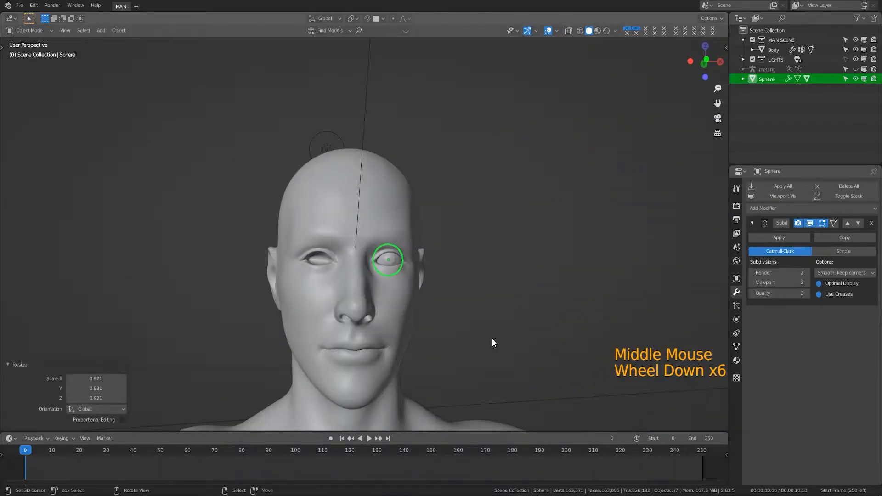
Apply all transforms to the eyeball and the iris piece, and set the iris's origin to its geometry
{"action": "key", "text": "KP_1"}
{"action": "scroll", "coordinate": [492, 338], "scroll_direction": "up", "scroll_amount": 1}
{"action": "scroll", "coordinate": [492, 338], "scroll_direction": "down", "scroll_amount": 1}
{"action": "scroll", "coordinate": [492, 338], "scroll_direction": "up", "scroll_amount": 4}
{"action": "scroll", "coordinate": [492, 338], "scroll_direction": "down", "scroll_amount": 1}
{"action": "scroll", "coordinate": [492, 338], "scroll_direction": "up", "scroll_amount": 4}
{"action": "key", "text": "ctrl+a"}
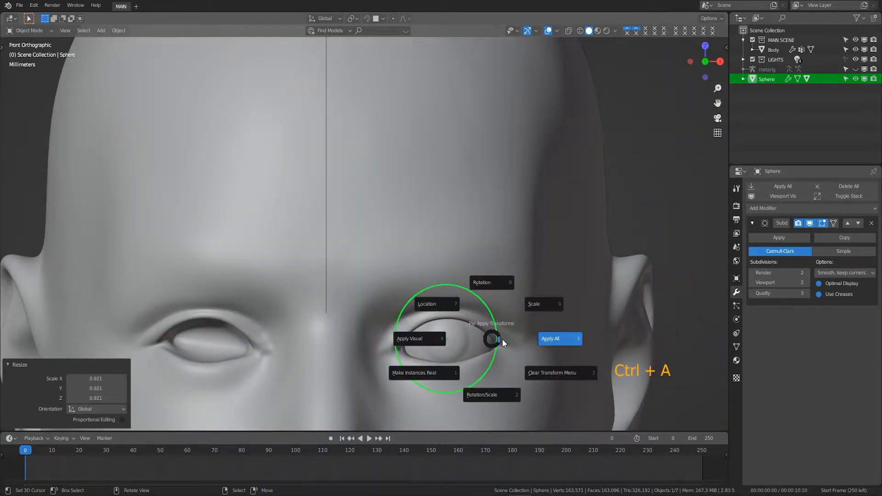
{"action": "right_click", "coordinate": [452, 354]}
{"action": "key", "text": "shift+ctrl+alt+c"}
{"action": "left_click", "coordinate": [523, 352]}
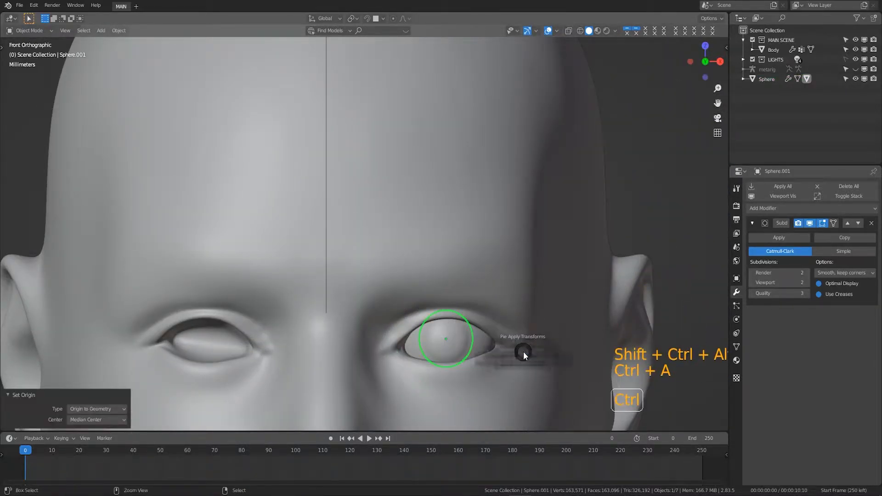
{"action": "key", "text": "ctrl+a"}
{"action": "left_click", "coordinate": [465, 351]}
{"action": "key", "text": "shift+ctrl+alt+c"}
{"action": "left_click", "coordinate": [460, 350]}
Select the eyeball sphere, apply all of its transforms, and set its origin to its geometry
{"action": "right_click", "coordinate": [490, 348]}
{"action": "key", "text": "ctrl+a"}
{"action": "left_click", "coordinate": [508, 352]}
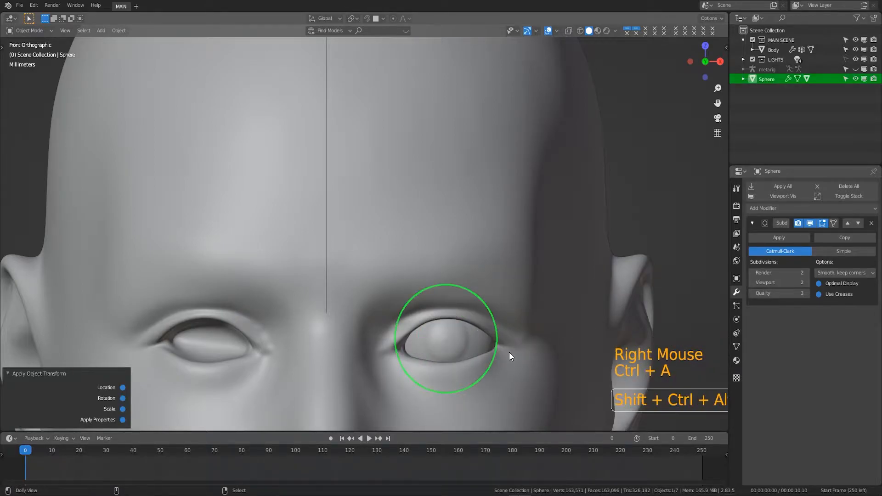
{"action": "key", "text": "shift+ctrl+alt+c"}
{"action": "left_click", "coordinate": [509, 352]}
Switch to rendered shading and check the fitted eyeball on the character's face from an angle
{"action": "key", "text": "a"}
{"action": "key", "text": "a"}
{"action": "key", "text": "a"}
{"action": "scroll", "coordinate": [509, 353], "scroll_direction": "down", "scroll_amount": 5}
{"action": "mouse_move", "coordinate": [509, 353]}
{"action": "middle_mouse_down"}
{"action": "mouse_move", "coordinate": [517, 330]}
{"action": "mouse_move", "coordinate": [510, 330]}
{"action": "middle_mouse_up"}
{"action": "left_click", "coordinate": [606, 31]}
{"action": "middle_click_drag", "start_coordinate": [462, 308], "coordinate": [422, 321]}
Split the 3D viewport into two areas and turn the second one into a Shader Editor
{"action": "key", "text": "ctrl+w"}
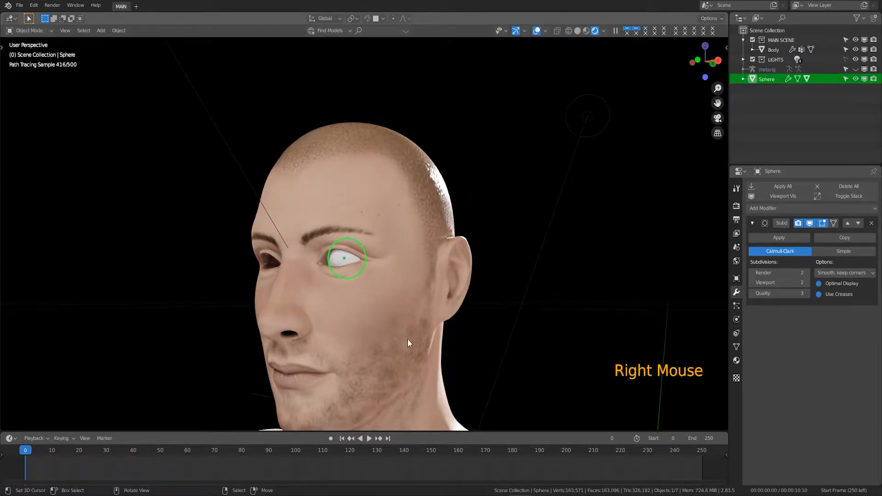
{"action": "mouse_move", "coordinate": [386, 495]}
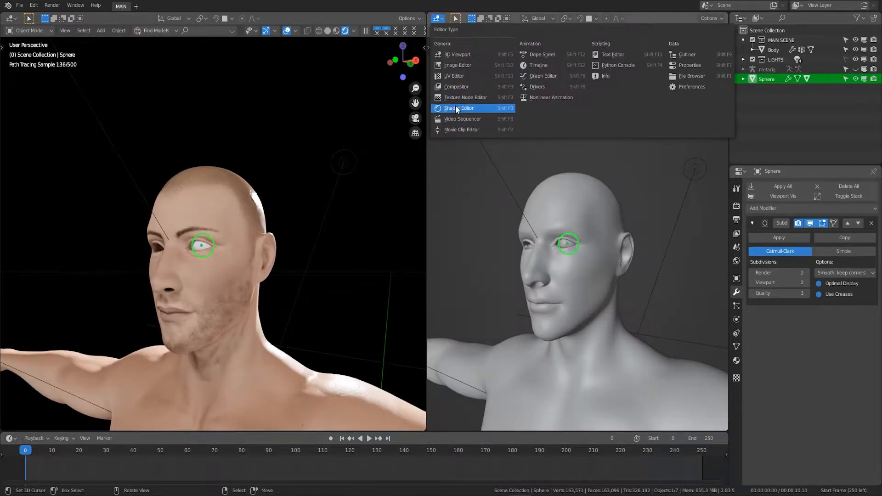
{"action": "left_click", "coordinate": [455, 106]}
Isolate the eyeball and mark a seam along the vertical edge loop around its middle
{"action": "key", "text": "KP_Divide"}
{"action": "key", "text": "Tab"}
{"action": "middle_click_drag", "start_coordinate": [243, 277], "coordinate": [197, 264]}
{"action": "middle_click_drag", "start_coordinate": [273, 229], "coordinate": [335, 199], "text": "shift"}
{"action": "scroll", "coordinate": [364, 197], "scroll_direction": "down", "scroll_amount": 2}
{"action": "left_click", "coordinate": [335, 199]}
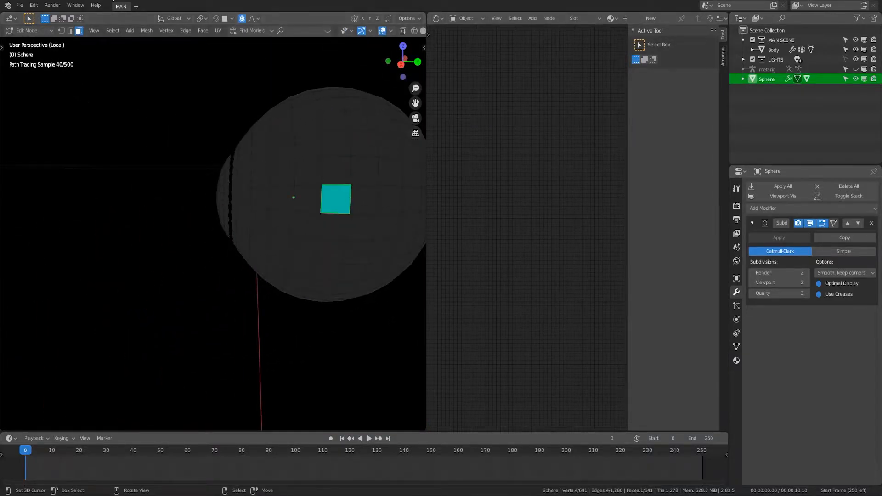
{"action": "right_click", "coordinate": [349, 174]}
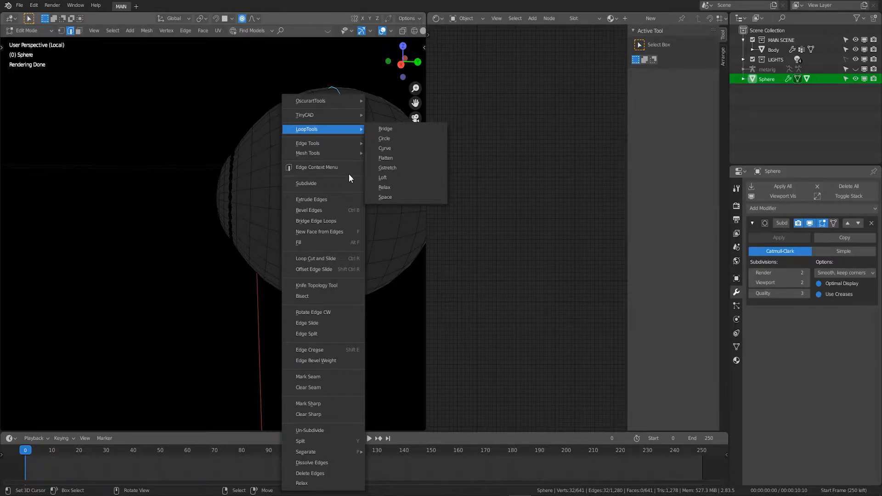
{"action": "left_click", "coordinate": [315, 258]}
{"action": "key", "text": "Tab"}
{"action": "key", "text": "KP_Divide"}
{"action": "scroll", "coordinate": [134, 229], "scroll_direction": "up", "scroll_amount": 2}
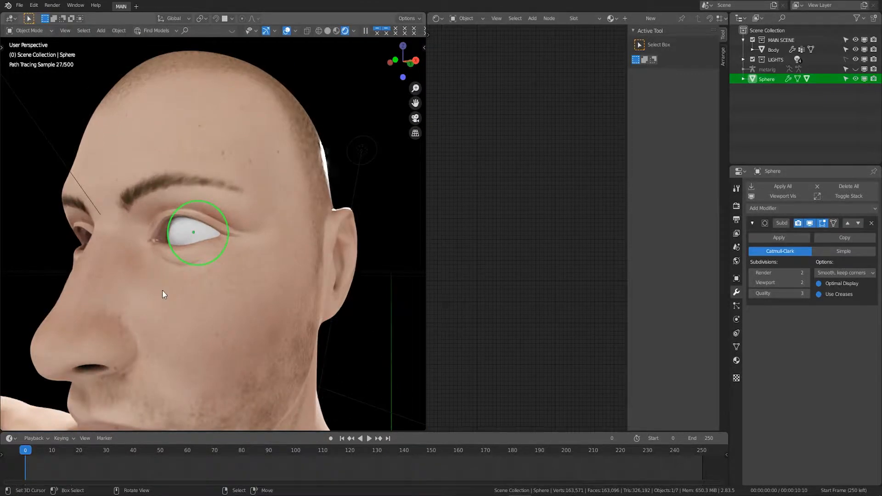
Create a new material for the isolated eyeball and frame its shader nodes, with the node editor's sidebar hidden
{"action": "key", "text": "n"}
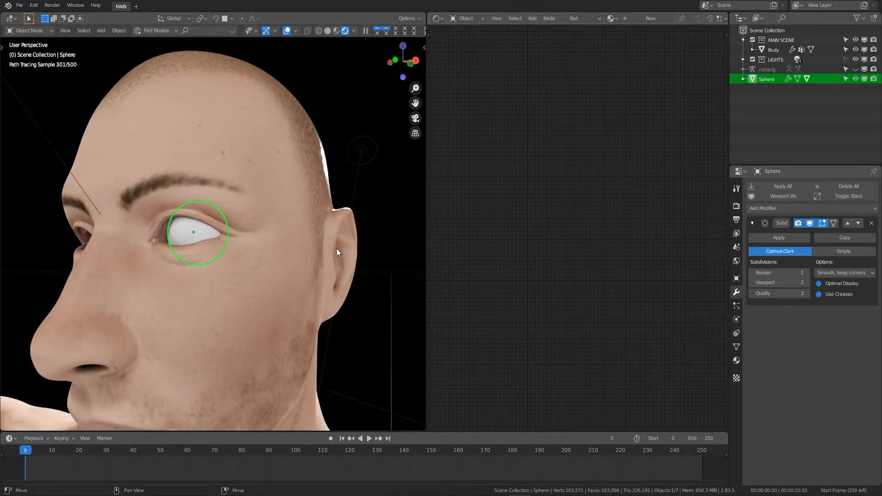
{"action": "key", "text": "KP_Divide"}
{"action": "key", "text": "Tab"}
{"action": "key", "text": "KP_3"}
{"action": "scroll", "coordinate": [242, 234], "scroll_direction": "down", "scroll_amount": 2}
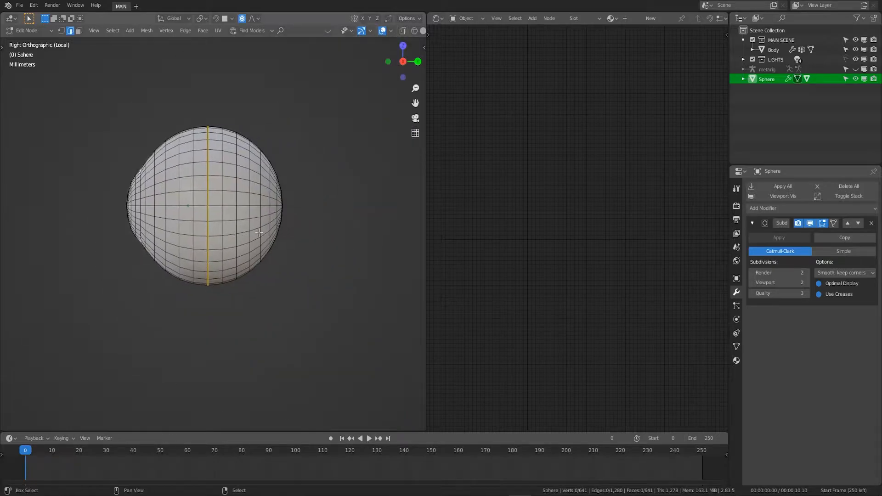
{"action": "left_click", "coordinate": [651, 18]}
{"action": "key", "text": "Home"}
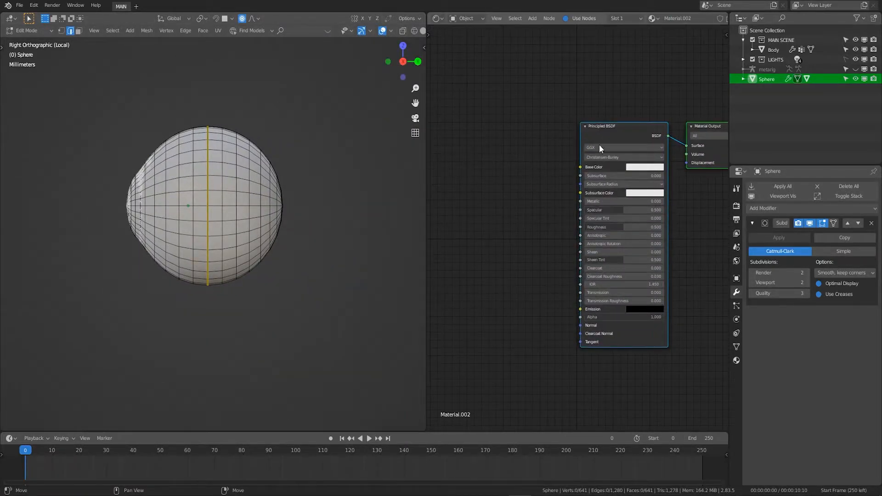
Split the Shader Editor area into two stacked areas and unwrap the entire eyeball mesh
{"action": "key", "text": "a"}
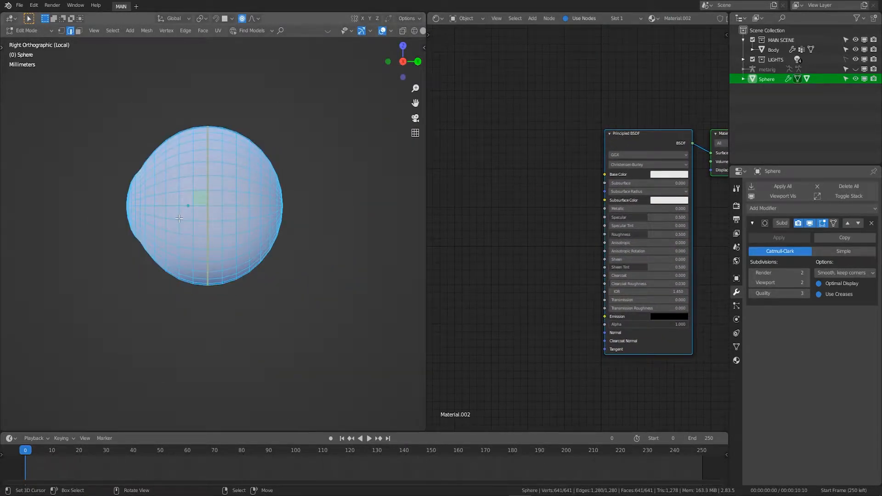
{"action": "key", "text": "alt+a"}
{"action": "key", "text": "a"}
{"action": "key", "text": "a"}
{"action": "left_click_drag", "start_coordinate": [428, 15], "coordinate": [445, 225]}
{"action": "key", "text": "u"}
{"action": "left_click", "coordinate": [271, 174]}
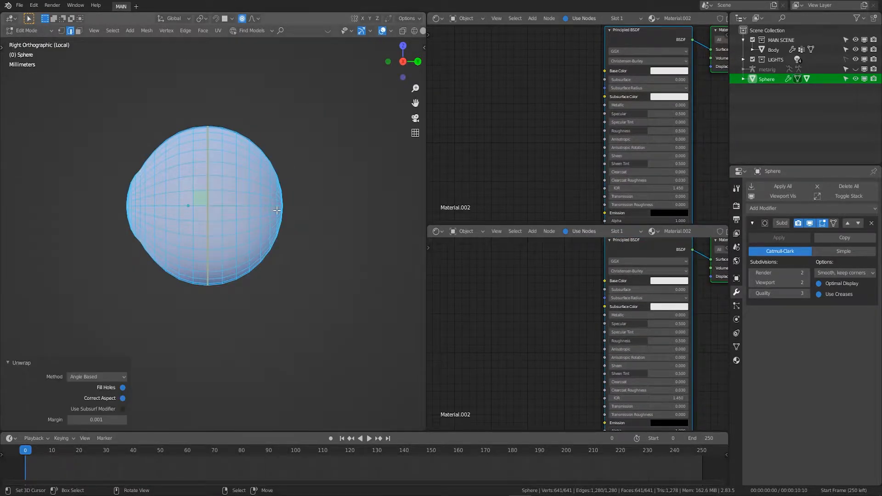
Turn the upper node area into a UV Editor and frame the eyeball's two UV islands
{"action": "left_click", "coordinate": [435, 19]}
{"action": "left_click", "coordinate": [473, 94]}
{"action": "scroll", "coordinate": [544, 158], "scroll_direction": "up", "scroll_amount": 4}
{"action": "middle_click_drag", "start_coordinate": [545, 158], "coordinate": [546, 123]}
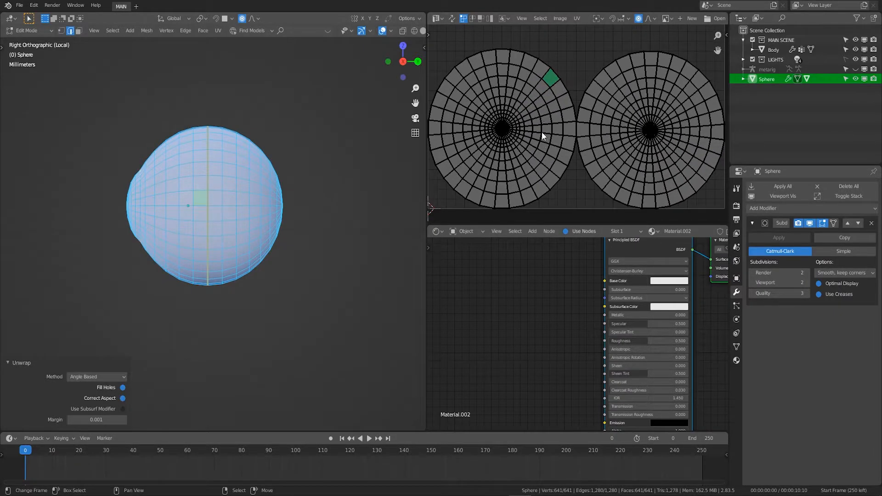
Add an Image Texture node with Sclera color.png and connect its color to the shader's Base Color
{"action": "key", "text": "shift+a"}
{"action": "left_click", "coordinate": [521, 304]}
{"action": "type", "text": "im"}
{"action": "key", "text": "Return"}
{"action": "left_click", "coordinate": [454, 267]}
{"action": "left_click", "coordinate": [521, 299]}
{"action": "left_click", "coordinate": [465, 263]}
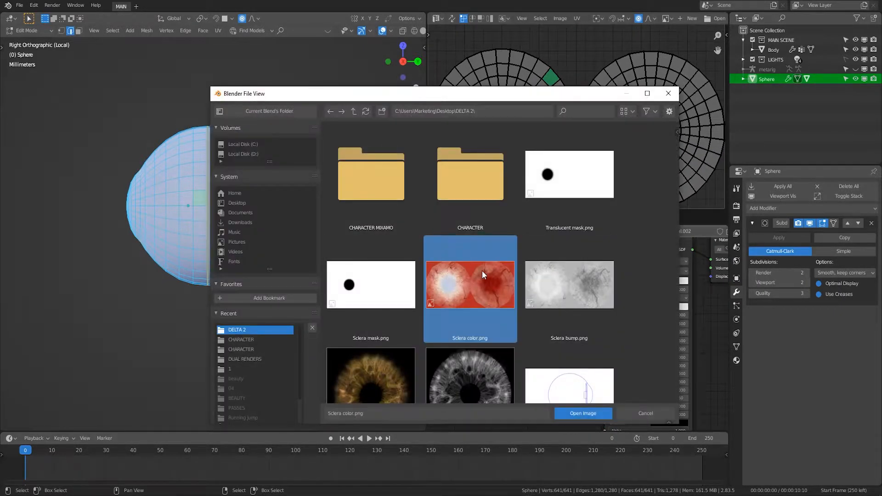
{"action": "double_click", "coordinate": [465, 263]}
Move all UVs and scale them vertically to fit both islands over the circles of the sclera image
{"action": "key", "text": "Home"}
{"action": "key", "text": "a"}
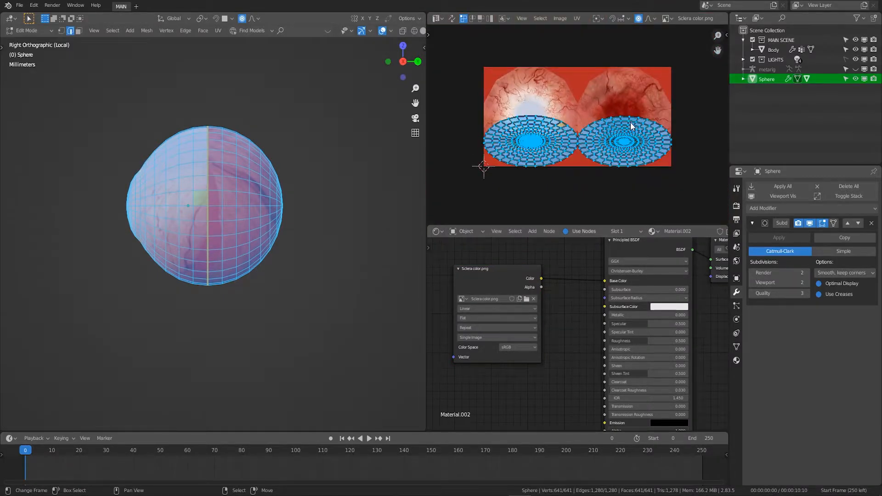
{"action": "scroll", "coordinate": [631, 127], "scroll_direction": "up", "scroll_amount": 1}
{"action": "key", "text": "g"}
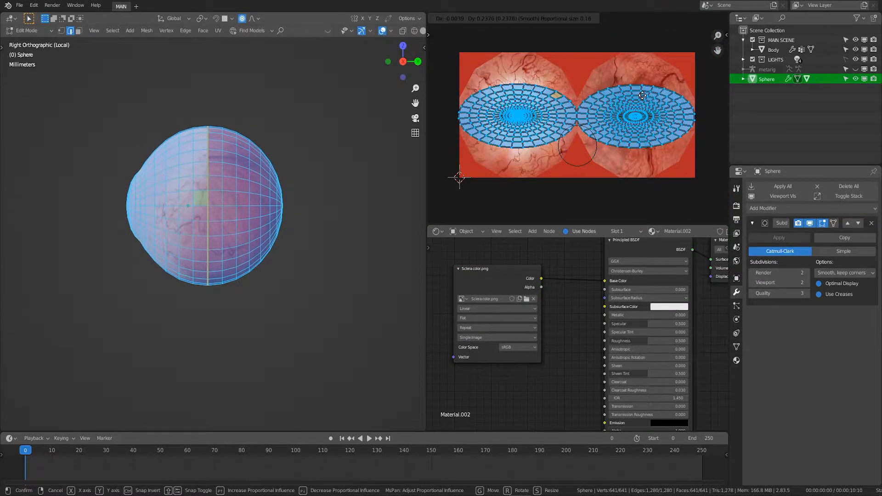
{"action": "left_click", "coordinate": [645, 105]}
{"action": "key", "text": "s"}
{"action": "key", "text": "y"}
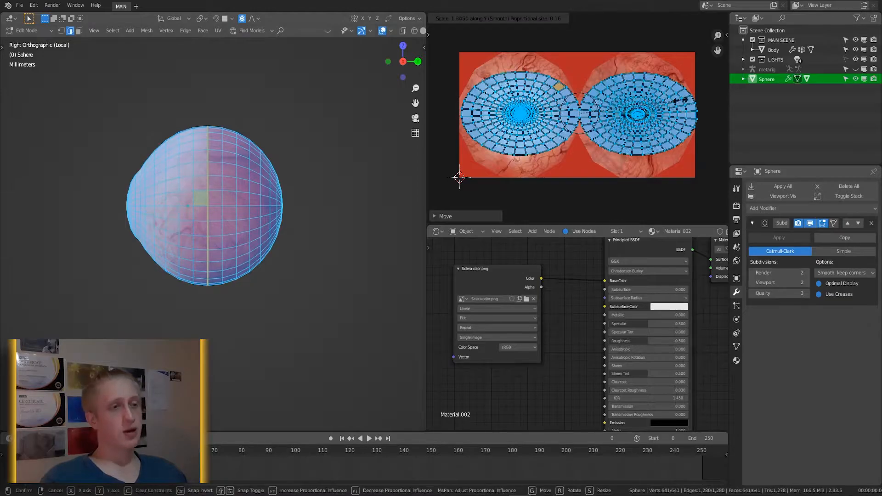
{"action": "left_click", "coordinate": [507, 123]}
{"action": "key", "text": "g"}
{"action": "left_click", "coordinate": [625, 138]}
{"action": "middle_click_drag", "start_coordinate": [122, 232], "coordinate": [307, 260]}
{"action": "key", "text": "Tab"}
{"action": "middle_click_drag", "start_coordinate": [238, 197], "coordinate": [110, 188]}
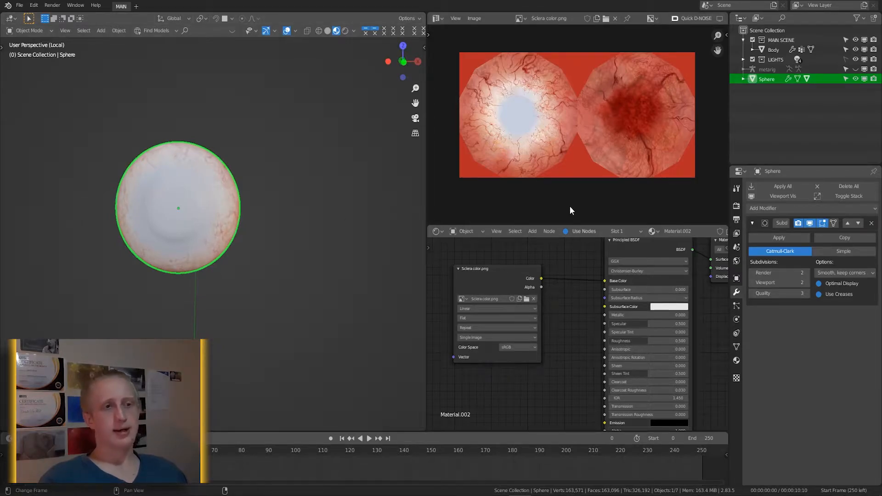
{"action": "middle_click_drag", "start_coordinate": [390, 209], "coordinate": [273, 205]}
Move the Sclera color.png texture node up and place a duplicate of it below
{"action": "left_click_drag", "start_coordinate": [487, 272], "coordinate": [483, 255]}
{"action": "scroll", "coordinate": [574, 307], "scroll_direction": "down", "scroll_amount": 2}
{"action": "key", "text": "g"}
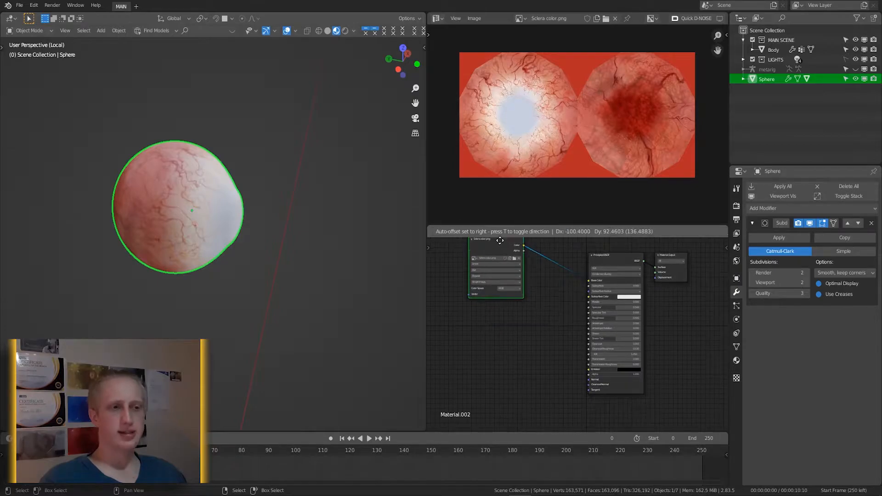
{"action": "middle_click_drag", "start_coordinate": [321, 206], "coordinate": [300, 230]}
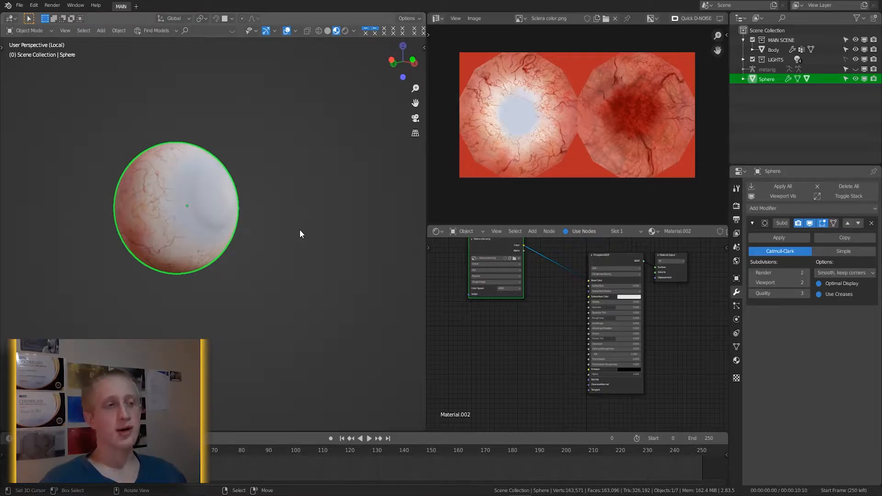
{"action": "key", "text": "shift+d"}
{"action": "left_click", "coordinate": [473, 361]}
{"action": "scroll", "coordinate": [517, 326], "scroll_direction": "up", "scroll_amount": 5}
{"action": "middle_click_drag", "start_coordinate": [517, 326], "coordinate": [585, 295]}
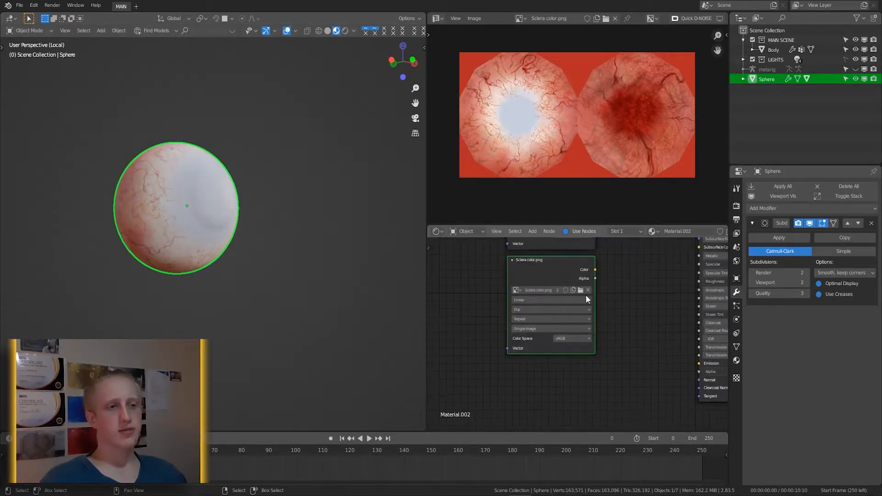
Load Sclera bump.png into the duplicated texture node and connect its color to the shader's Roughness
{"action": "left_click", "coordinate": [578, 290]}
{"action": "scroll", "coordinate": [579, 291], "scroll_direction": "down", "scroll_amount": 3}
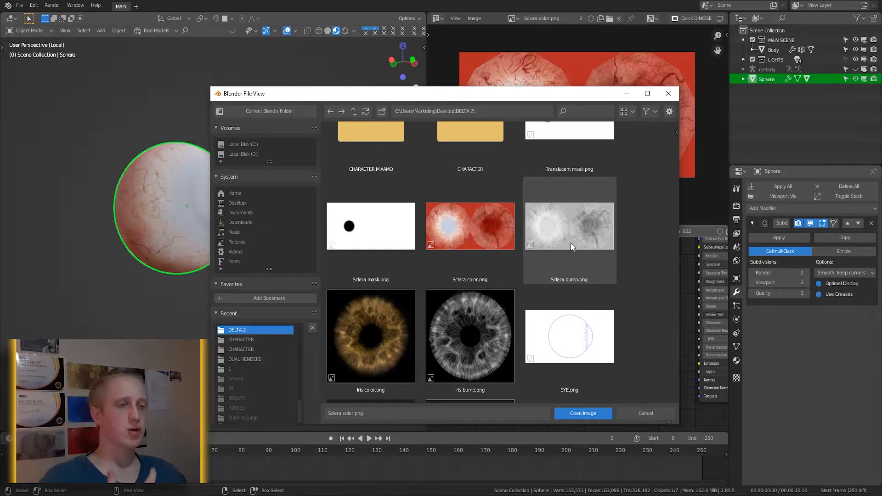
{"action": "scroll", "coordinate": [569, 243], "scroll_direction": "down", "scroll_amount": 2}
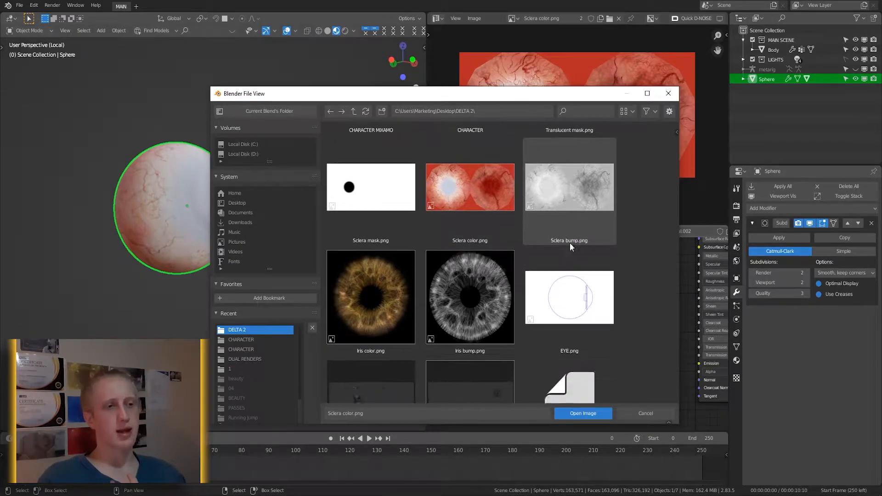
{"action": "left_click", "coordinate": [568, 225]}
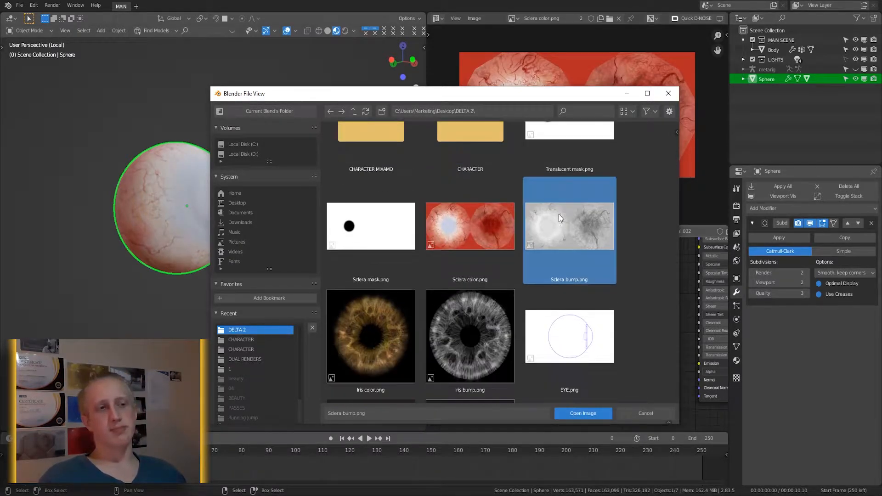
{"action": "double_click", "coordinate": [558, 214]}
{"action": "left_click_drag", "start_coordinate": [503, 298], "coordinate": [546, 326]}
{"action": "middle_click_drag", "start_coordinate": [526, 354], "coordinate": [548, 331]}
{"action": "left_click_drag", "start_coordinate": [624, 289], "coordinate": [630, 288]}
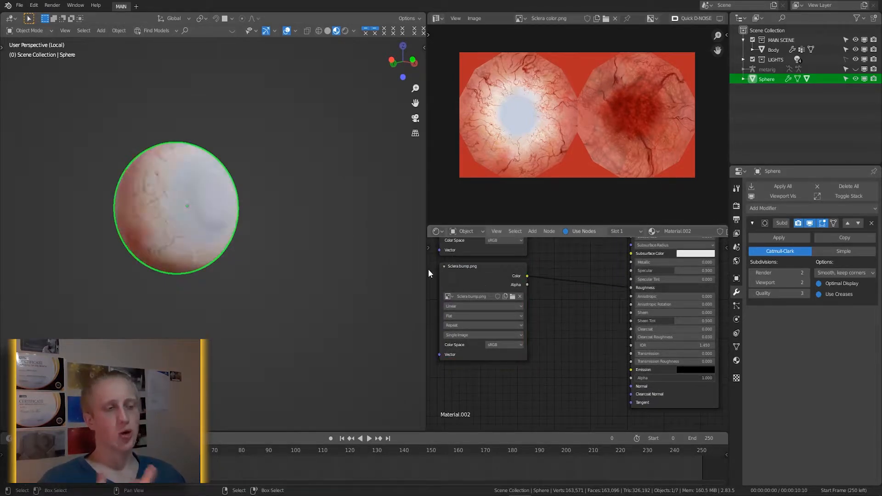
{"action": "scroll", "coordinate": [215, 239], "scroll_direction": "up", "scroll_amount": 5}
{"action": "middle_click_drag", "start_coordinate": [216, 245], "coordinate": [276, 253]}
Insert a ColorRamp between the bump texture and Roughness, and move its black stop to about 0.473
{"action": "key", "text": "shift+a"}
{"action": "left_click", "coordinate": [590, 296]}
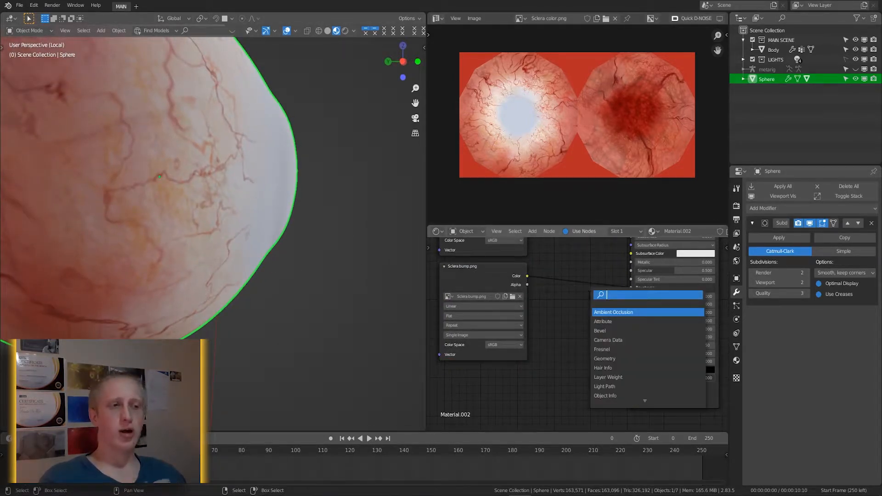
{"action": "type", "text": "colo"}
{"action": "key", "text": "Down"}
{"action": "key", "text": "Return"}
{"action": "left_click", "coordinate": [547, 273]}
{"action": "left_click_drag", "start_coordinate": [564, 319], "coordinate": [599, 324]}
{"action": "scroll", "coordinate": [206, 223], "scroll_direction": "down", "scroll_amount": 5}
{"action": "middle_click_drag", "start_coordinate": [206, 224], "coordinate": [90, 188]}
{"action": "scroll", "coordinate": [567, 361], "scroll_direction": "down", "scroll_amount": 3}
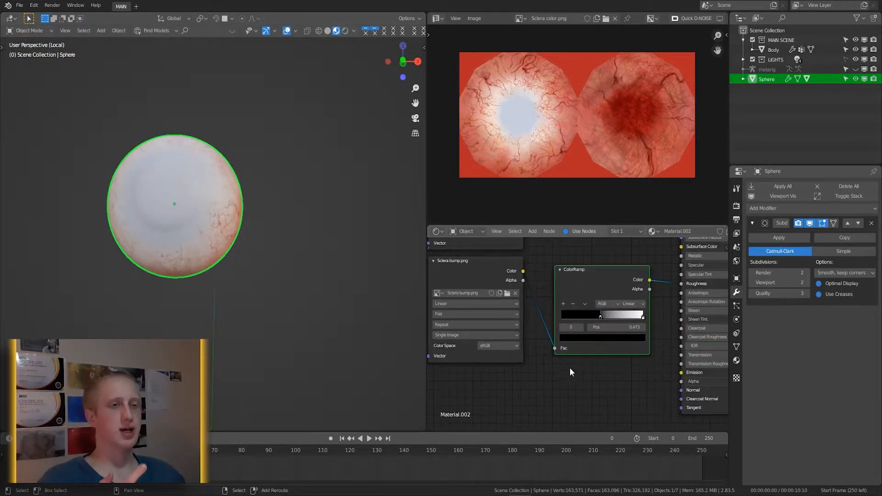
Set the bump texture to Non-Color and feed it through a new Bump node's Height into the shader's Normal
{"action": "left_click", "coordinate": [542, 329]}
{"action": "left_click", "coordinate": [530, 264]}
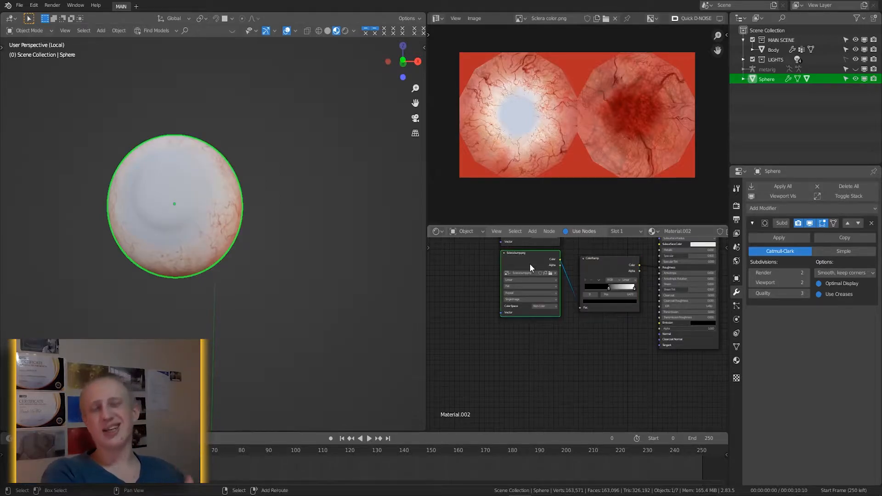
{"action": "key", "text": "shift+a"}
{"action": "left_click", "coordinate": [588, 365]}
{"action": "type", "text": "bu"}
{"action": "key", "text": "Return"}
{"action": "left_click", "coordinate": [593, 329]}
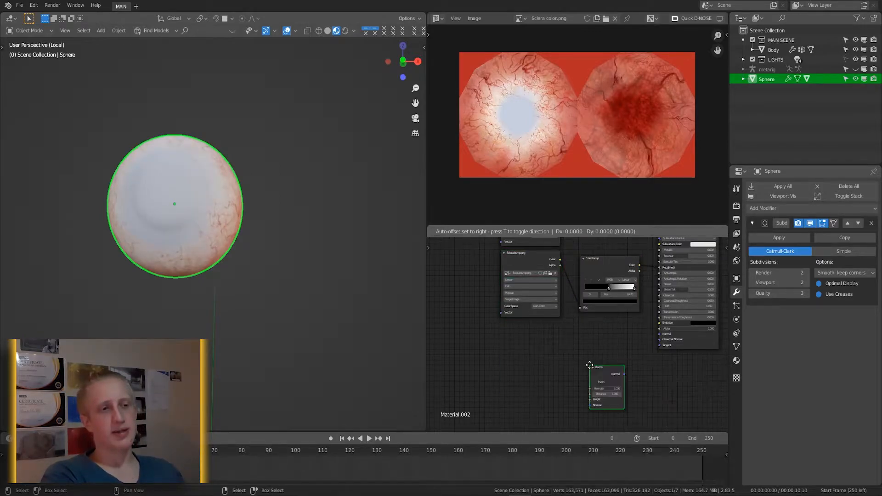
{"action": "left_click_drag", "start_coordinate": [590, 357], "coordinate": [594, 357]}
{"action": "scroll", "coordinate": [610, 353], "scroll_direction": "up", "scroll_amount": 3}
{"action": "left_click_drag", "start_coordinate": [659, 339], "coordinate": [707, 333]}
Lower the Bump node's strength to about 0.108 and its distance to about 0.060
{"action": "scroll", "coordinate": [193, 265], "scroll_direction": "up", "scroll_amount": 6}
{"action": "mouse_move", "coordinate": [604, 371]}
{"action": "left_mouse_down"}
{"action": "mouse_move", "coordinate": [599, 381]}
{"action": "mouse_move", "coordinate": [621, 363]}
{"action": "mouse_move", "coordinate": [593, 362]}
{"action": "left_mouse_up"}
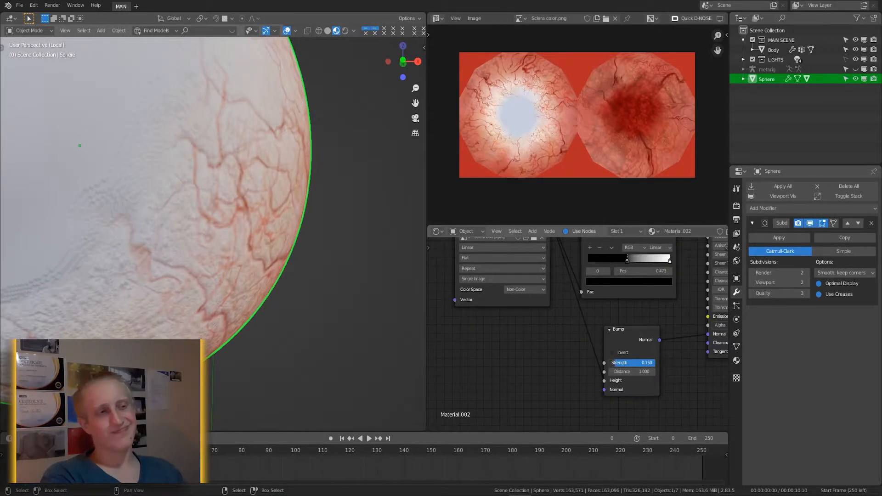
{"action": "middle_click_drag", "start_coordinate": [247, 234], "coordinate": [217, 230]}
{"action": "middle_click_drag", "start_coordinate": [222, 273], "coordinate": [257, 271]}
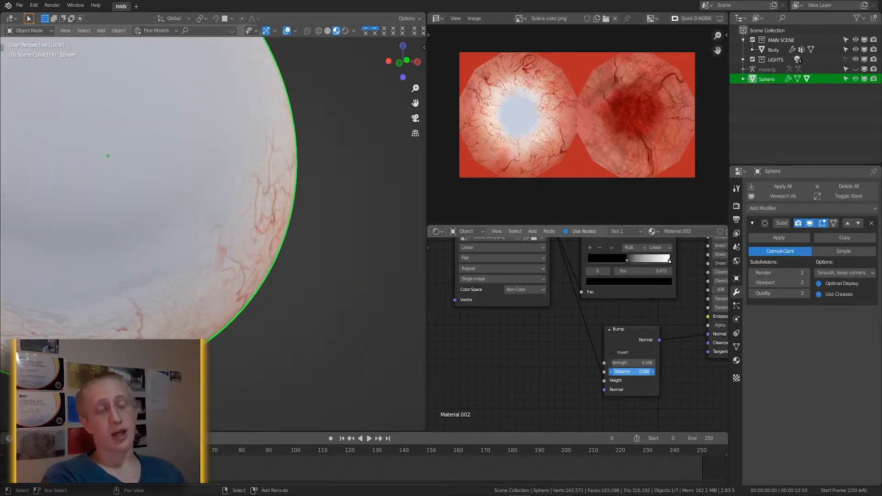
{"action": "left_click_drag", "start_coordinate": [617, 363], "coordinate": [613, 363]}
Add a mapping setup to the Sclera color.png node and connect the same mapping to the Sclera bump.png node
{"action": "scroll", "coordinate": [509, 328], "scroll_direction": "down", "scroll_amount": 9}
{"action": "middle_click_drag", "start_coordinate": [510, 328], "coordinate": [566, 363]}
{"action": "left_click", "coordinate": [575, 252]}
{"action": "key", "text": "ctrl+t"}
{"action": "middle_click_drag", "start_coordinate": [561, 272], "coordinate": [598, 276]}
{"action": "left_click_drag", "start_coordinate": [480, 258], "coordinate": [560, 338]}
{"action": "key", "text": "g"}
{"action": "left_click", "coordinate": [470, 361]}
{"action": "left_click_drag", "start_coordinate": [482, 275], "coordinate": [583, 352]}
{"action": "scroll", "coordinate": [586, 353], "scroll_direction": "up", "scroll_amount": 1}
{"action": "middle_click_drag", "start_coordinate": [618, 379], "coordinate": [483, 295]}
Set the Bump node's strength to 0.075 and its distance to 0.020, checking the veins on the eyeball
{"action": "left_click_drag", "start_coordinate": [567, 317], "coordinate": [568, 317]}
{"action": "left_click_drag", "start_coordinate": [569, 323], "coordinate": [572, 324]}
{"action": "left_click", "coordinate": [556, 309]}
{"action": "left_click", "coordinate": [556, 309]}
{"action": "scroll", "coordinate": [561, 342], "scroll_direction": "up", "scroll_amount": 10}
{"action": "left_click_drag", "start_coordinate": [585, 336], "coordinate": [563, 336]}
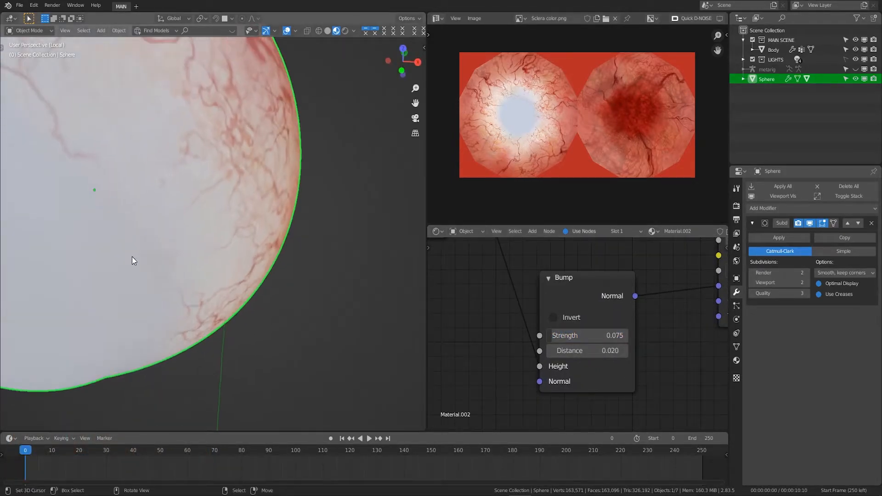
{"action": "scroll", "coordinate": [251, 200], "scroll_direction": "down", "scroll_amount": 5}
{"action": "middle_click_drag", "start_coordinate": [251, 200], "coordinate": [191, 218]}
{"action": "scroll", "coordinate": [564, 345], "scroll_direction": "down", "scroll_amount": 3}
{"action": "scroll", "coordinate": [564, 345], "scroll_direction": "down", "scroll_amount": 1}
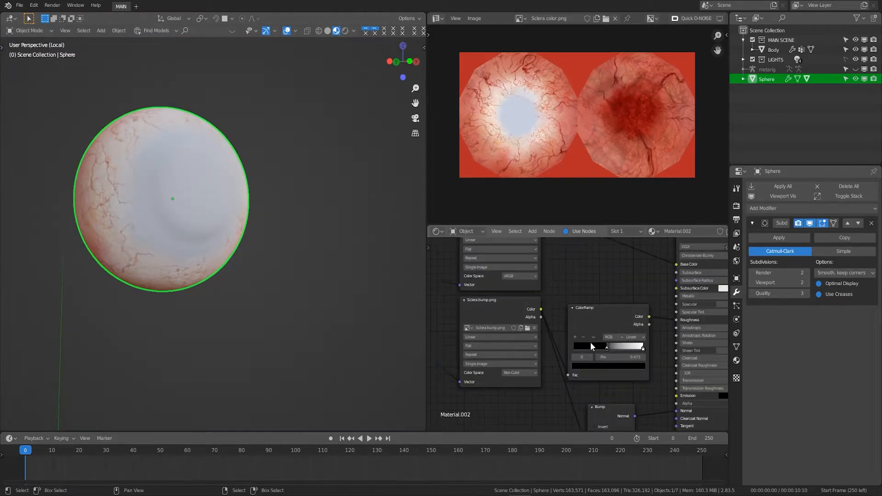
Collapse the Bump node and connect the ColorRamp's color to the shader's Specular input
{"action": "scroll", "coordinate": [613, 320], "scroll_direction": "down", "scroll_amount": 2, "text": "shift"}
{"action": "key", "text": "h"}
{"action": "middle_click_drag", "start_coordinate": [599, 391], "coordinate": [579, 400]}
{"action": "left_click_drag", "start_coordinate": [639, 318], "coordinate": [645, 296]}
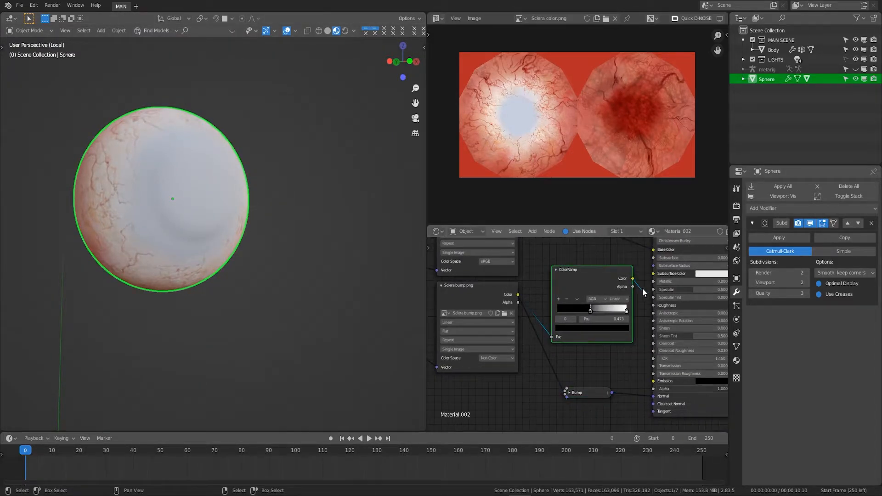
{"action": "scroll", "coordinate": [216, 247], "scroll_direction": "up", "scroll_amount": 3}
{"action": "middle_click_drag", "start_coordinate": [216, 243], "coordinate": [367, 296]}
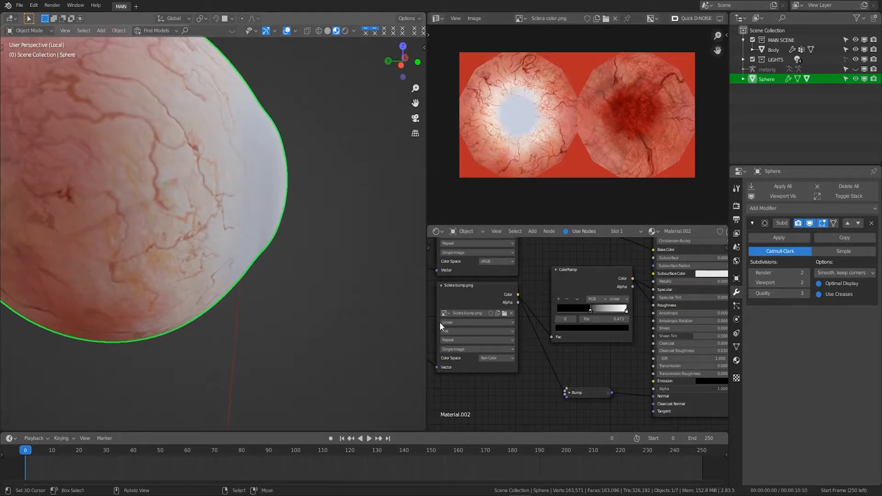
Connect the bump texture's color directly to Specular and move the ColorRamp's black stop to about 0.7
{"action": "middle_click_drag", "start_coordinate": [583, 281], "coordinate": [580, 327]}
{"action": "left_click_drag", "start_coordinate": [514, 341], "coordinate": [649, 336]}
{"action": "middle_click_drag", "start_coordinate": [220, 197], "coordinate": [174, 216]}
{"action": "mouse_move", "coordinate": [587, 359]}
{"action": "left_mouse_down"}
{"action": "mouse_move", "coordinate": [594, 390]}
{"action": "mouse_move", "coordinate": [611, 399]}
{"action": "left_mouse_up"}
{"action": "middle_click_drag", "start_coordinate": [207, 246], "coordinate": [227, 245]}
{"action": "scroll", "coordinate": [203, 176], "scroll_direction": "down", "scroll_amount": 4}
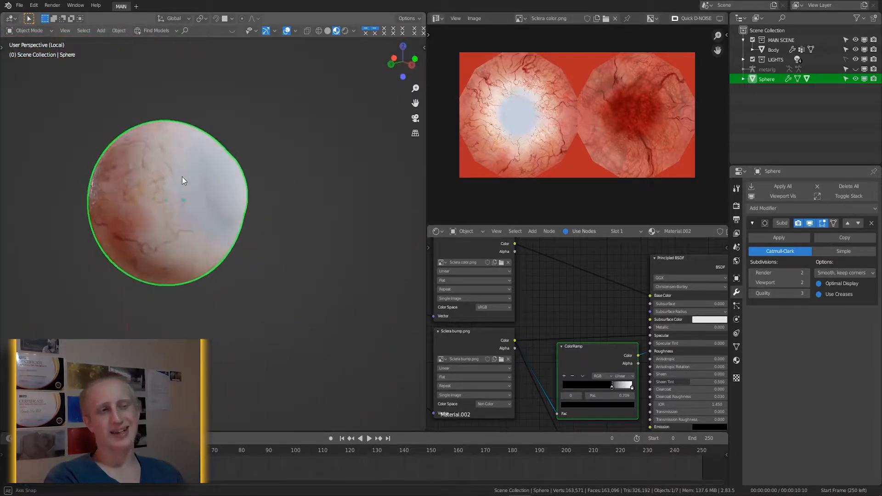
Try driving Specular from the ColorRamp, and reconnect the bump texture's color to Specular
{"action": "middle_click_drag", "start_coordinate": [203, 176], "coordinate": [257, 193]}
{"action": "left_click_drag", "start_coordinate": [637, 356], "coordinate": [650, 343]}
{"action": "mouse_move", "coordinate": [285, 211]}
{"action": "middle_mouse_down"}
{"action": "mouse_move", "coordinate": [357, 244]}
{"action": "mouse_move", "coordinate": [257, 213]}
{"action": "middle_mouse_up"}
{"action": "left_click_drag", "start_coordinate": [514, 340], "coordinate": [649, 335]}
Try raising the shader's Transmission value, and undo the change
{"action": "scroll", "coordinate": [650, 335], "scroll_direction": "down", "scroll_amount": 2}
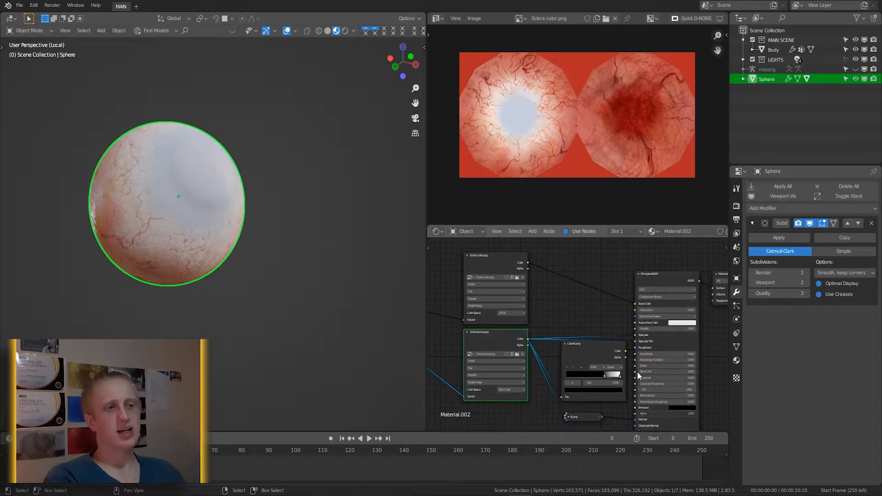
{"action": "left_click_drag", "start_coordinate": [656, 396], "coordinate": [673, 396]}
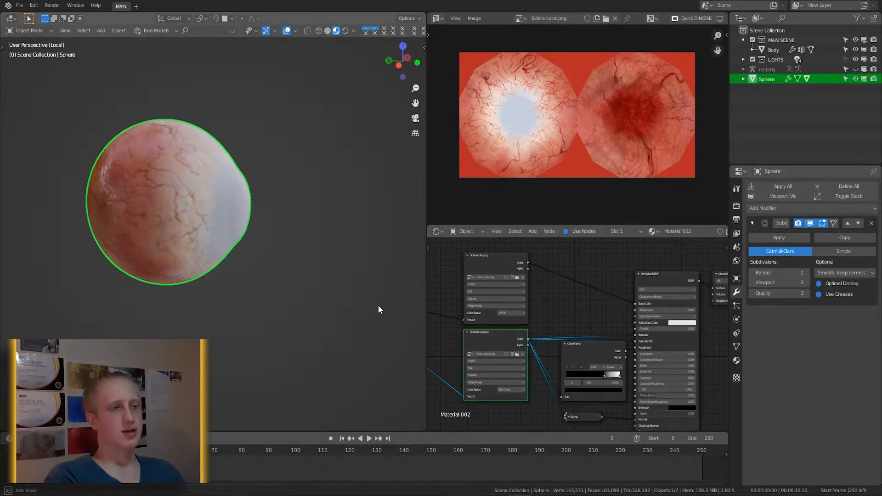
{"action": "key", "text": "ctrl+z"}
{"action": "scroll", "coordinate": [568, 269], "scroll_direction": "up", "scroll_amount": 2}
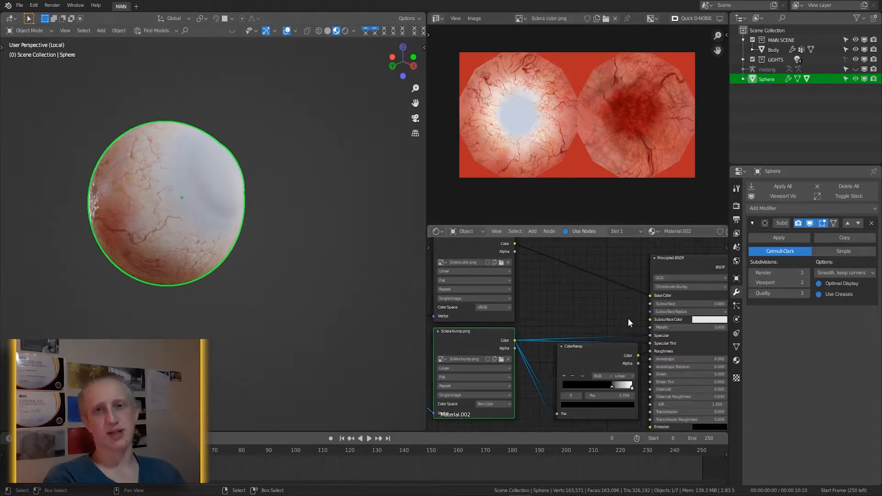
Leave local view, select the iris mesh inside the eyeball, and isolate it in local view
{"action": "middle_click_drag", "start_coordinate": [188, 279], "coordinate": [203, 216]}
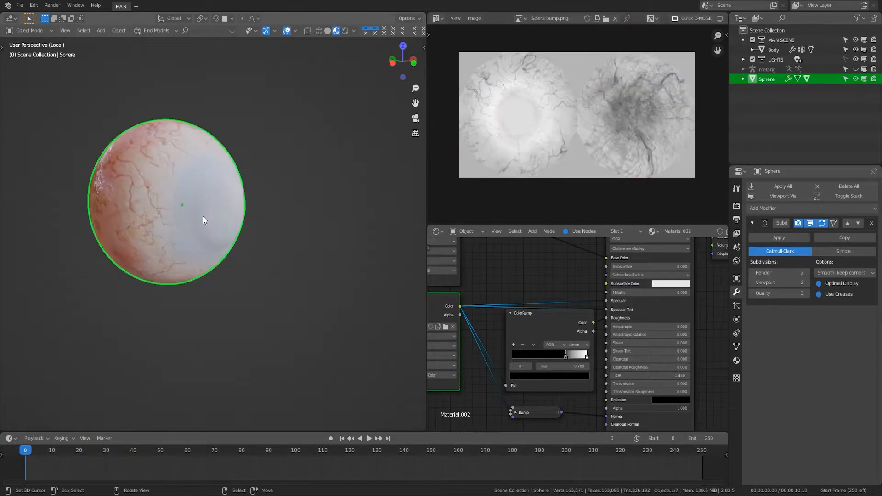
{"action": "key", "text": "KP_Divide"}
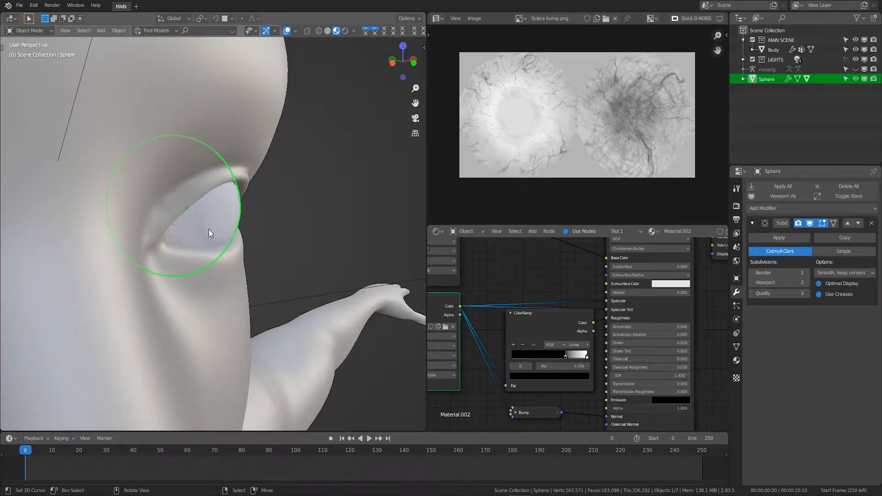
{"action": "left_click", "coordinate": [185, 238]}
{"action": "key", "text": "KP_Decimal"}
{"action": "key", "text": "KP_Divide"}
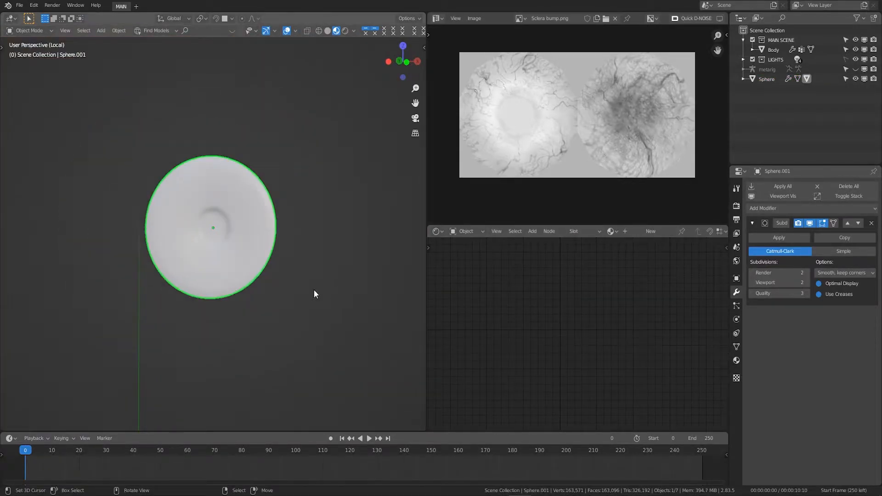
Create a new material for the iris and add an Image Texture node loaded with Iris color.png
{"action": "left_click", "coordinate": [650, 231]}
{"action": "key", "text": "shift+a"}
{"action": "key", "text": "shift+a"}
{"action": "left_click", "coordinate": [513, 315]}
{"action": "type", "text": "ima"}
{"action": "key", "text": "Return"}
{"action": "left_click", "coordinate": [475, 262]}
{"action": "left_click", "coordinate": [528, 294]}
{"action": "scroll", "coordinate": [505, 325], "scroll_direction": "down", "scroll_amount": 2}
{"action": "scroll", "coordinate": [505, 321], "scroll_direction": "down", "scroll_amount": 2}
{"action": "left_click", "coordinate": [384, 294]}
{"action": "left_click", "coordinate": [569, 410]}
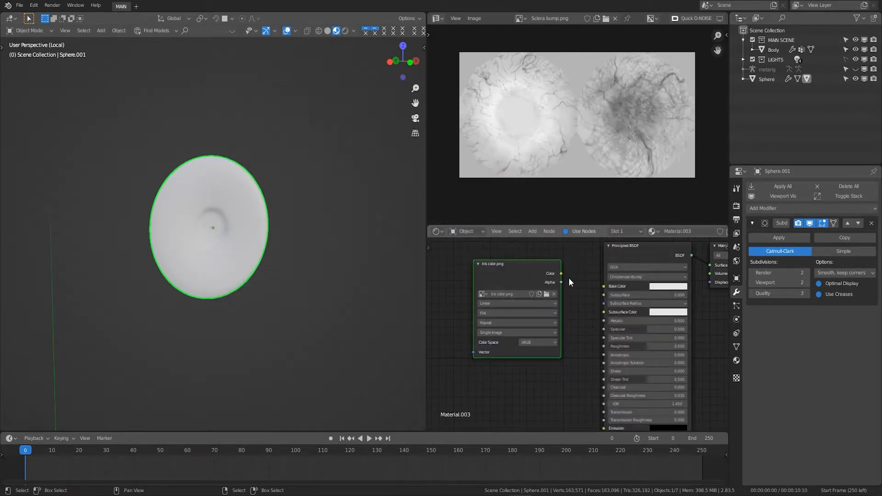
Connect the iris color texture to the shader's Base Color and place a duplicate of the texture node below it
{"action": "left_click_drag", "start_coordinate": [560, 273], "coordinate": [603, 286]}
{"action": "left_click_drag", "start_coordinate": [548, 299], "coordinate": [522, 277]}
{"action": "key", "text": "shift+d"}
{"action": "left_click", "coordinate": [526, 385]}
Unwrap all iris faces from the front view and load Iris bump.png into the duplicated texture node
{"action": "key", "text": "Tab"}
{"action": "key", "text": "KP_1"}
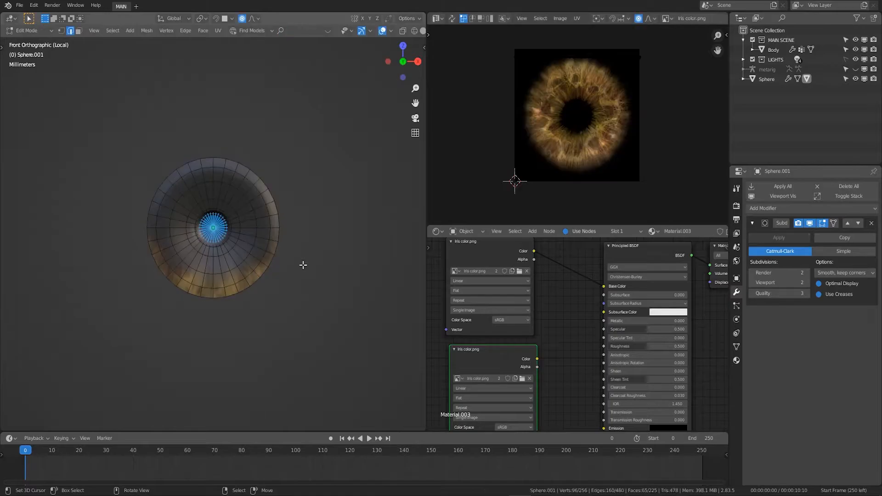
{"action": "key", "text": "a"}
{"action": "key", "text": "u"}
{"action": "left_click", "coordinate": [275, 177]}
{"action": "key", "text": "Tab"}
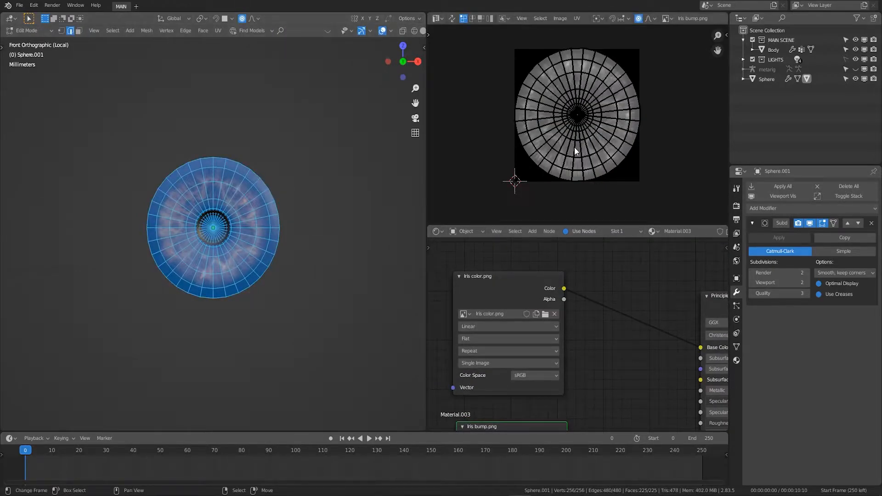
Scale all iris UVs down to fit within the iris area of the texture
{"action": "scroll", "coordinate": [540, 148], "scroll_direction": "up", "scroll_amount": 2}
{"action": "key", "text": "a"}
{"action": "key", "text": "s"}
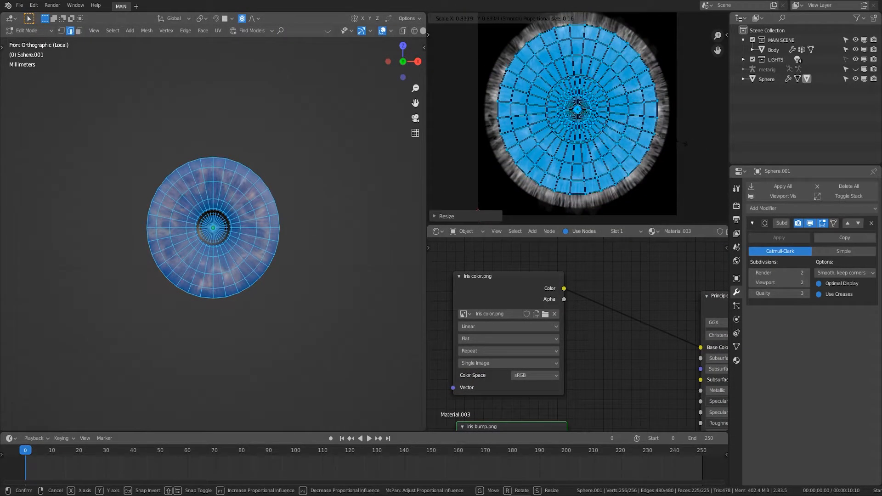
{"action": "left_click", "coordinate": [680, 142]}
{"action": "left_click", "coordinate": [679, 142]}
{"action": "key", "text": "Tab"}
Set the color space of the Iris bump.png texture to Non-Color
{"action": "mouse_move", "coordinate": [195, 260]}
{"action": "middle_mouse_down"}
{"action": "mouse_move", "coordinate": [291, 266]}
{"action": "mouse_move", "coordinate": [193, 252]}
{"action": "middle_mouse_up"}
{"action": "middle_click_drag", "start_coordinate": [617, 417], "coordinate": [580, 325]}
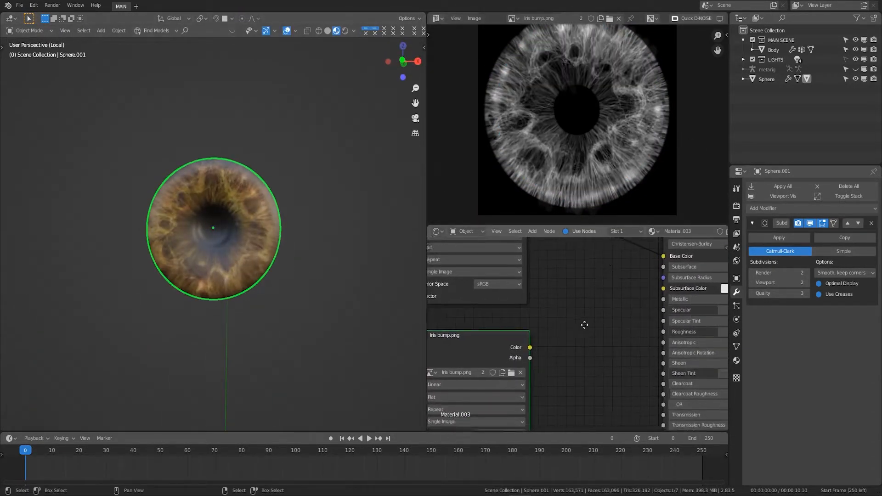
{"action": "scroll", "coordinate": [550, 378], "scroll_direction": "down", "scroll_amount": 2}
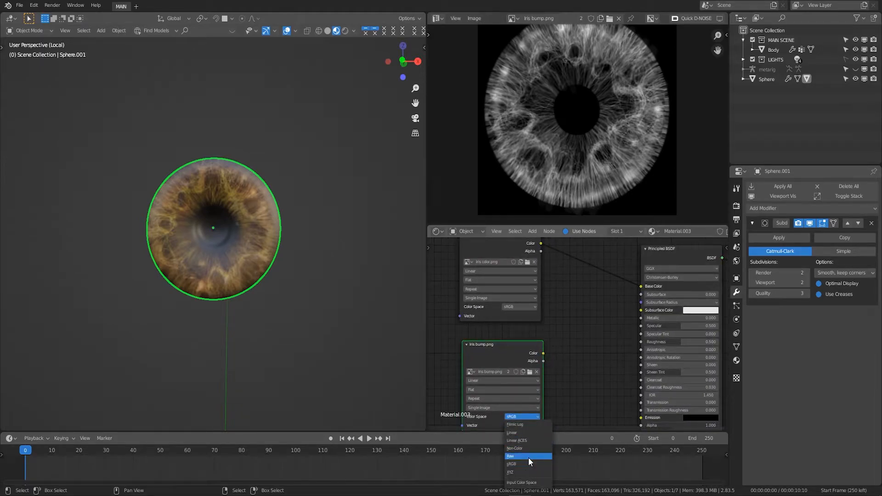
{"action": "left_click", "coordinate": [528, 449]}
Insert a Hue Saturation Value node before Base Color with Hue 0 and Saturation 1.1 to turn the iris blue
{"action": "key", "text": "shift+a"}
{"action": "left_click", "coordinate": [556, 309]}
{"action": "type", "text": "hue"}
{"action": "key", "text": "Return"}
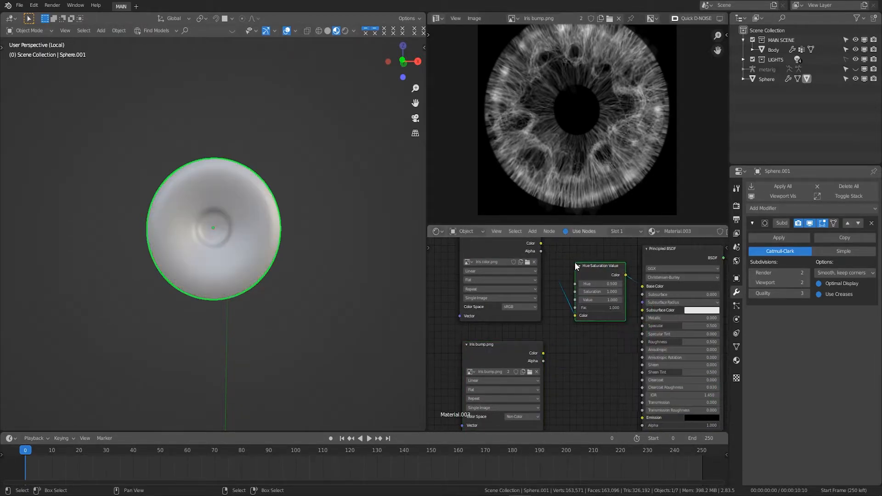
{"action": "left_click", "coordinate": [575, 265]}
{"action": "left_click_drag", "start_coordinate": [581, 285], "coordinate": [514, 285]}
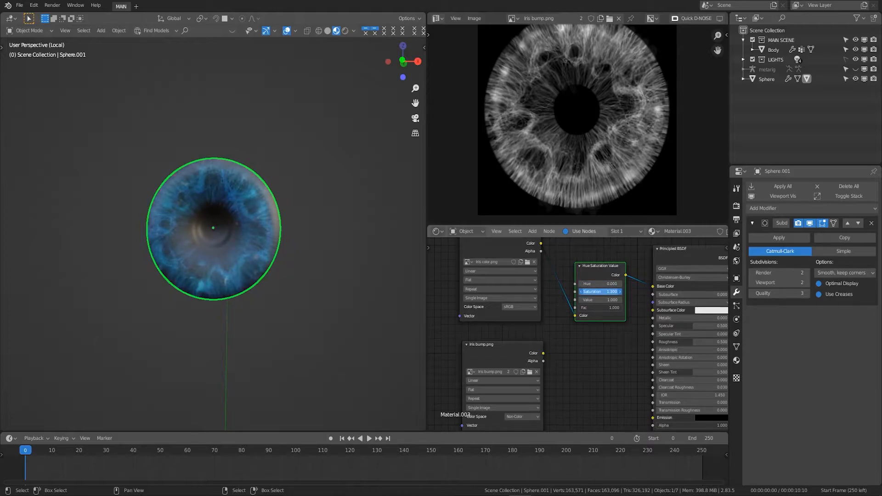
Connect the iris bump texture to Specular and, through a ColorRamp with its black stop at 0.618, to Roughness
{"action": "middle_click_drag", "start_coordinate": [586, 357], "coordinate": [551, 343]}
{"action": "left_click_drag", "start_coordinate": [522, 327], "coordinate": [631, 300]}
{"action": "key", "text": "shift+a"}
{"action": "type", "text": "c"}
{"action": "key", "text": "Return"}
{"action": "left_click", "coordinate": [557, 378]}
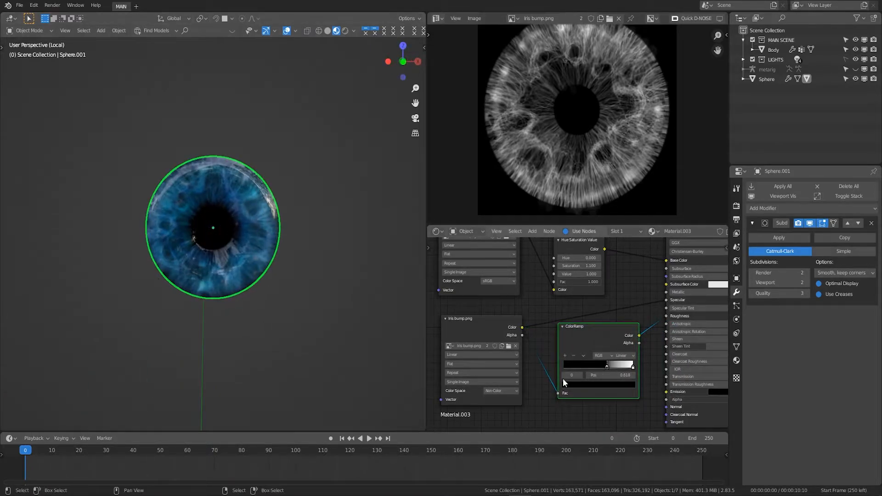
{"action": "scroll", "coordinate": [557, 378], "scroll_direction": "down", "scroll_amount": 2}
{"action": "key", "text": "shift+a"}
{"action": "type", "text": "nor"}
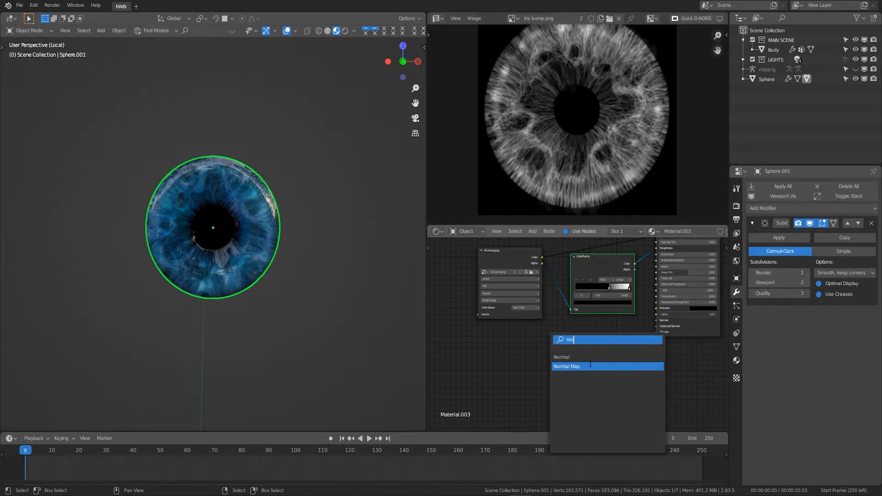
{"action": "left_click", "coordinate": [574, 366]}
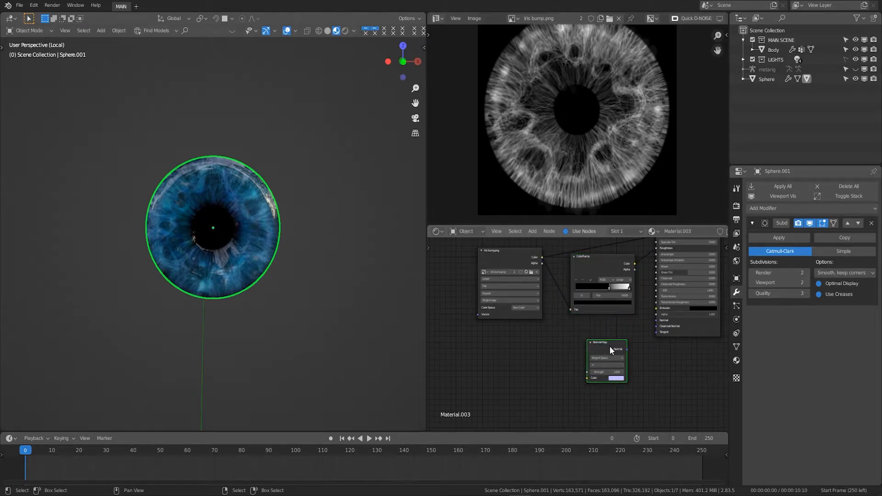
{"action": "key", "text": "x"}
Add a Bump node, feed the iris bump texture's color into Height, and connect it to the shader's Normal input
{"action": "key", "text": "shift+a"}
{"action": "key", "text": "s"}
{"action": "key", "text": "Return"}
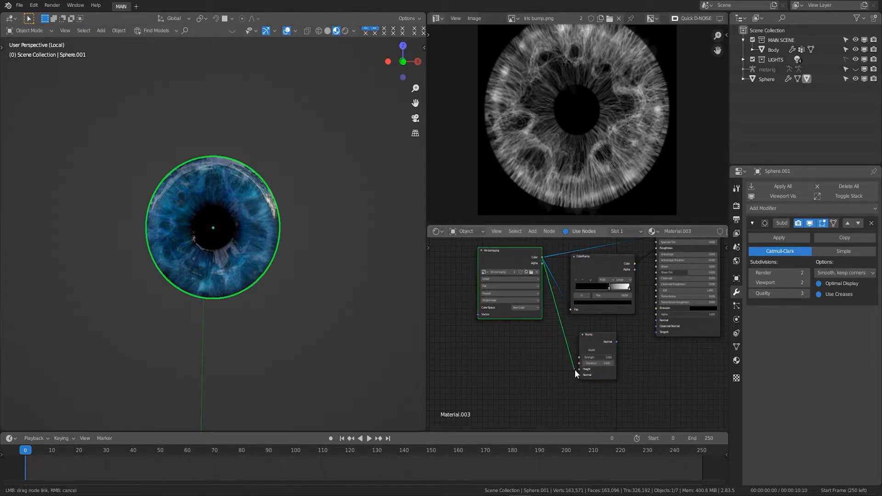
{"action": "left_click_drag", "start_coordinate": [651, 324], "coordinate": [598, 329]}
{"action": "scroll", "coordinate": [583, 368], "scroll_direction": "up", "scroll_amount": 4}
{"action": "middle_click_drag", "start_coordinate": [244, 284], "coordinate": [256, 283]}
{"action": "left_click_drag", "start_coordinate": [613, 343], "coordinate": [640, 343]}
Leave local view and select the eyeball in the character's eye socket
{"action": "middle_click_drag", "start_coordinate": [263, 309], "coordinate": [261, 304]}
{"action": "key", "text": "KP_Divide"}
{"action": "left_click", "coordinate": [204, 241]}
{"action": "middle_click_drag", "start_coordinate": [204, 240], "coordinate": [160, 238]}
{"action": "scroll", "coordinate": [634, 321], "scroll_direction": "down", "scroll_amount": 2}
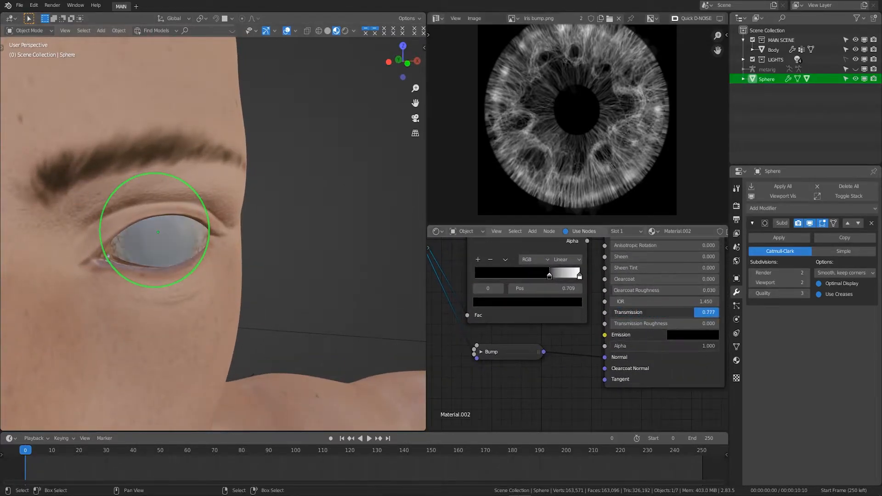
Duplicate the sclera bump texture node in the eyeball material and load Sclera mask.png into the copy
{"action": "middle_click_drag", "start_coordinate": [645, 286], "coordinate": [567, 312]}
{"action": "scroll", "coordinate": [557, 349], "scroll_direction": "down", "scroll_amount": 5}
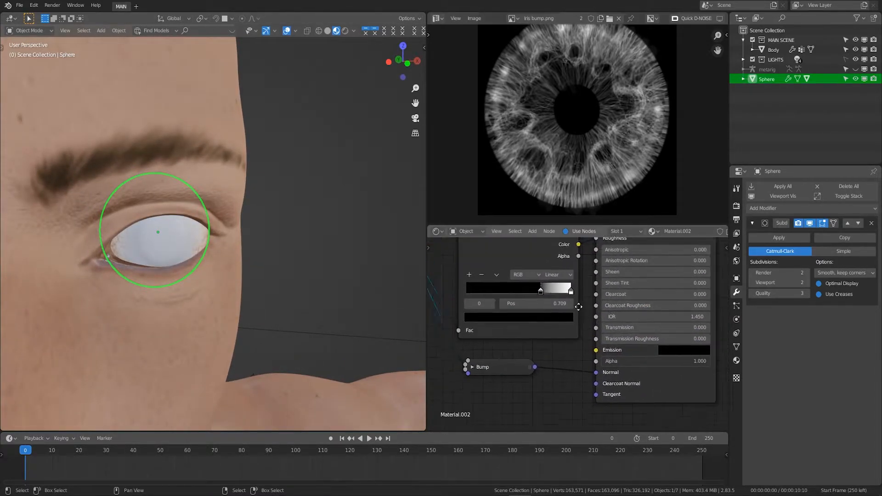
{"action": "key", "text": "shift+d"}
{"action": "left_click", "coordinate": [470, 355]}
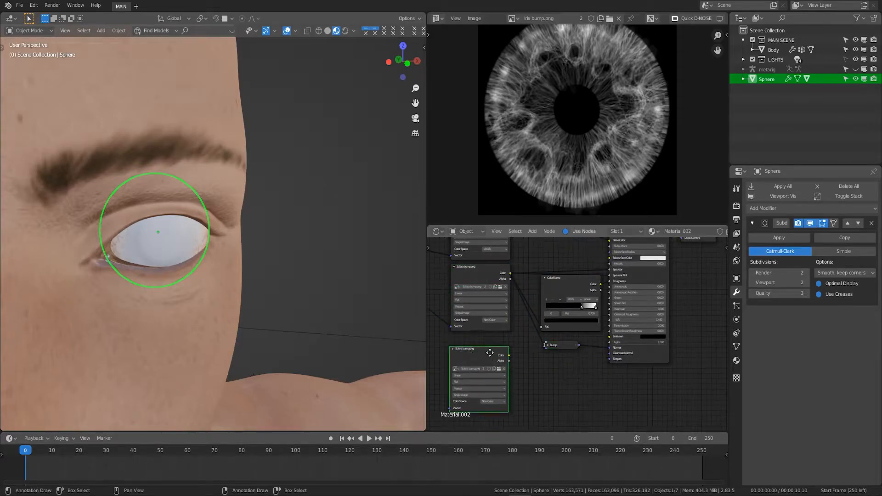
{"action": "middle_click_drag", "start_coordinate": [489, 351], "coordinate": [570, 322]}
{"action": "scroll", "coordinate": [570, 322], "scroll_direction": "down", "scroll_amount": 3}
{"action": "scroll", "coordinate": [538, 362], "scroll_direction": "up", "scroll_amount": 3}
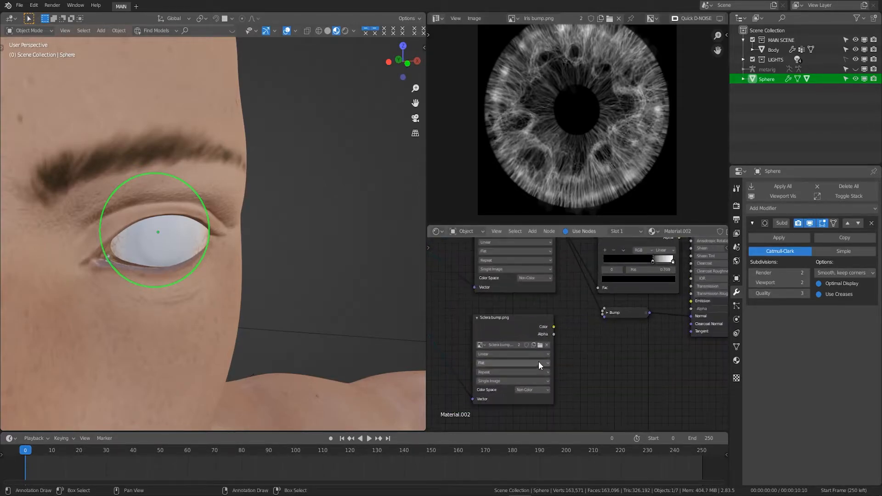
{"action": "left_click", "coordinate": [496, 336]}
{"action": "scroll", "coordinate": [496, 336], "scroll_direction": "down", "scroll_amount": 5}
{"action": "scroll", "coordinate": [496, 336], "scroll_direction": "up", "scroll_amount": 3}
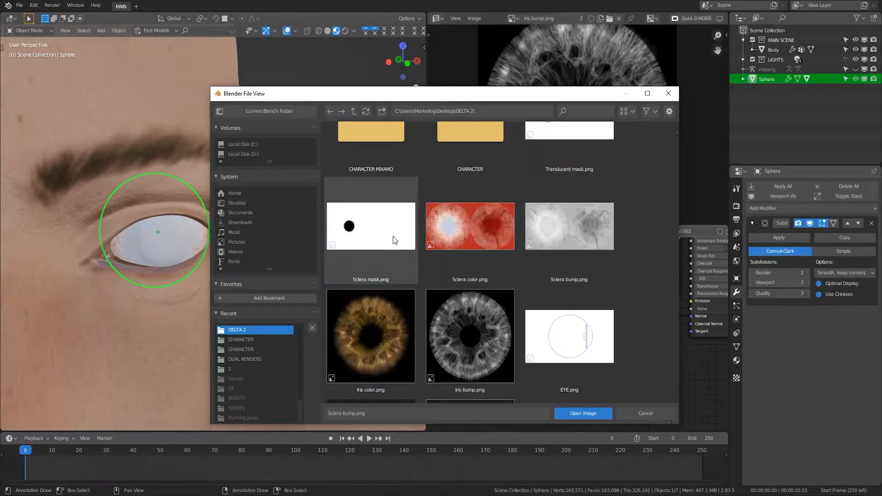
{"action": "double_click", "coordinate": [393, 238]}
Connect the sclera mask's color to the shader's Alpha input and switch the viewport to rendered shading
{"action": "mouse_move", "coordinate": [247, 244]}
{"action": "middle_mouse_down"}
{"action": "mouse_move", "coordinate": [224, 227]}
{"action": "mouse_move", "coordinate": [179, 244]}
{"action": "mouse_move", "coordinate": [380, 210]}
{"action": "middle_mouse_up"}
{"action": "left_click", "coordinate": [534, 421]}
{"action": "left_click", "coordinate": [345, 31]}
{"action": "key", "text": "Tab"}
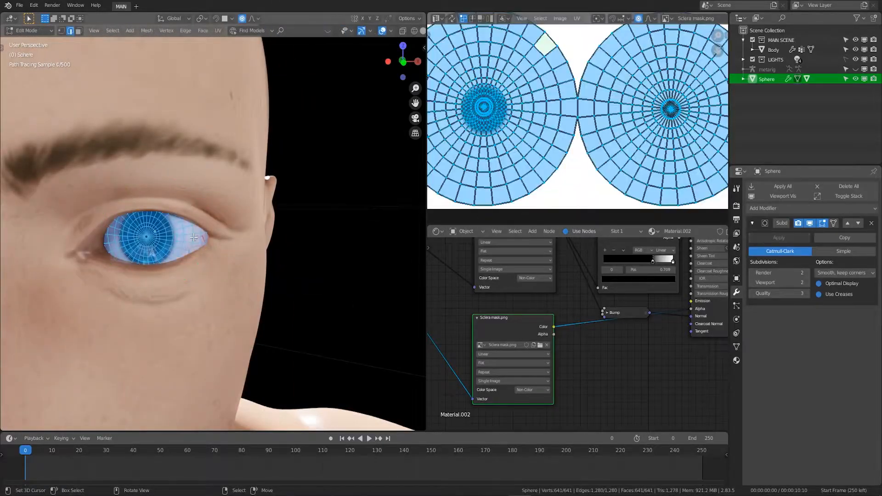
{"action": "key", "text": "Tab"}
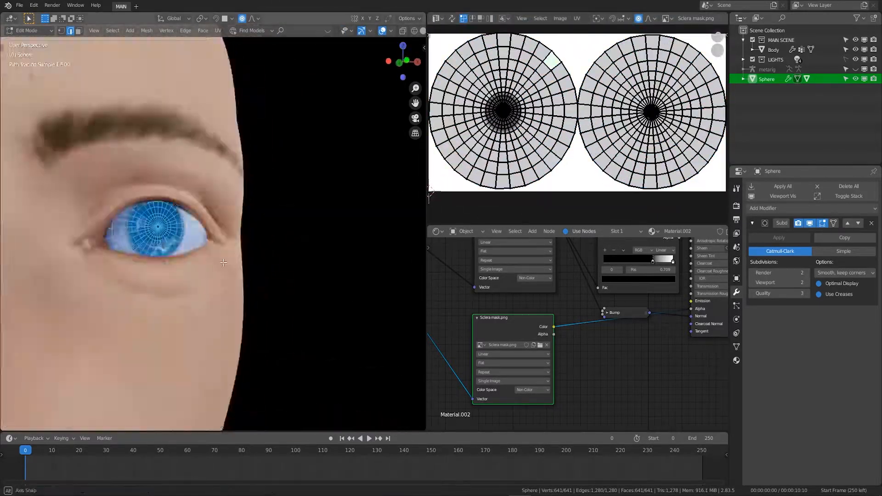
{"action": "middle_click_drag", "start_coordinate": [288, 274], "coordinate": [277, 260]}
Set the eyeball shader's IOR to 1.4
{"action": "middle_click_drag", "start_coordinate": [604, 327], "coordinate": [531, 363]}
{"action": "middle_click_drag", "start_coordinate": [580, 320], "coordinate": [577, 368]}
{"action": "left_click_drag", "start_coordinate": [631, 365], "coordinate": [565, 365]}
Move the eyeball's UVs slightly to line up the cornea with the black spot of the sclera mask
{"action": "key", "text": "KP_1"}
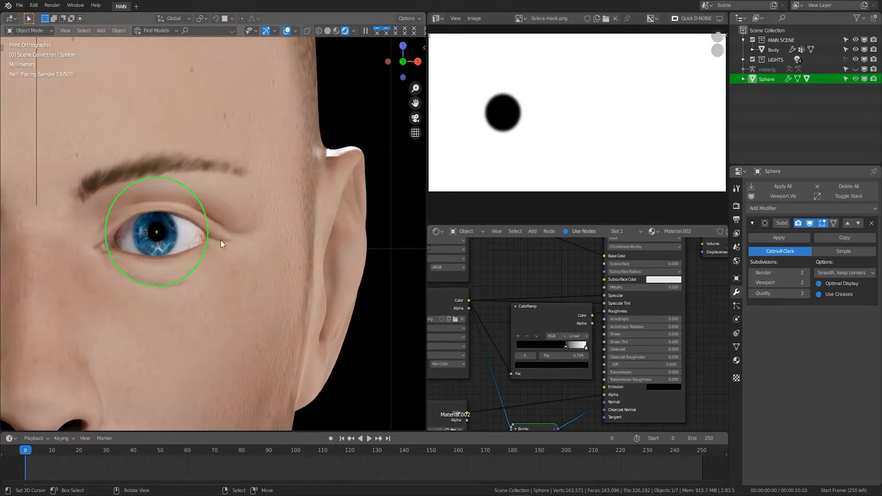
{"action": "middle_click_drag", "start_coordinate": [569, 330], "coordinate": [625, 286]}
{"action": "key", "text": "Tab"}
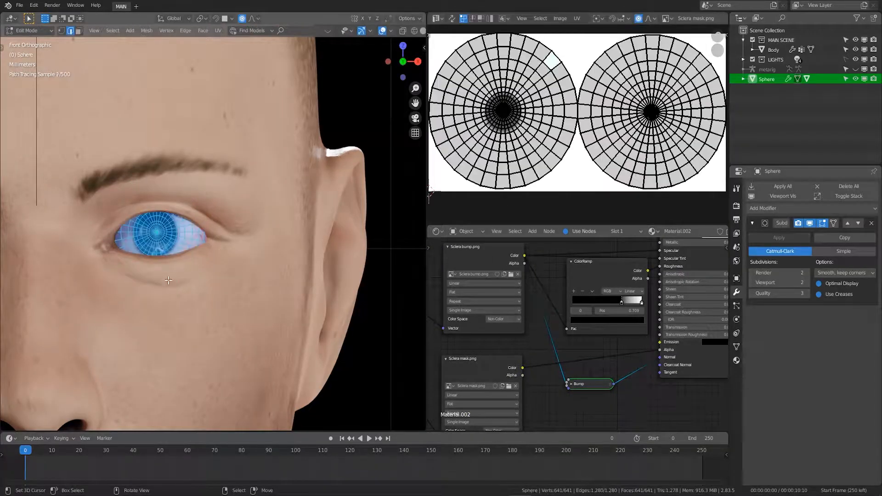
{"action": "scroll", "coordinate": [601, 120], "scroll_direction": "down", "scroll_amount": 1}
{"action": "key", "text": "g"}
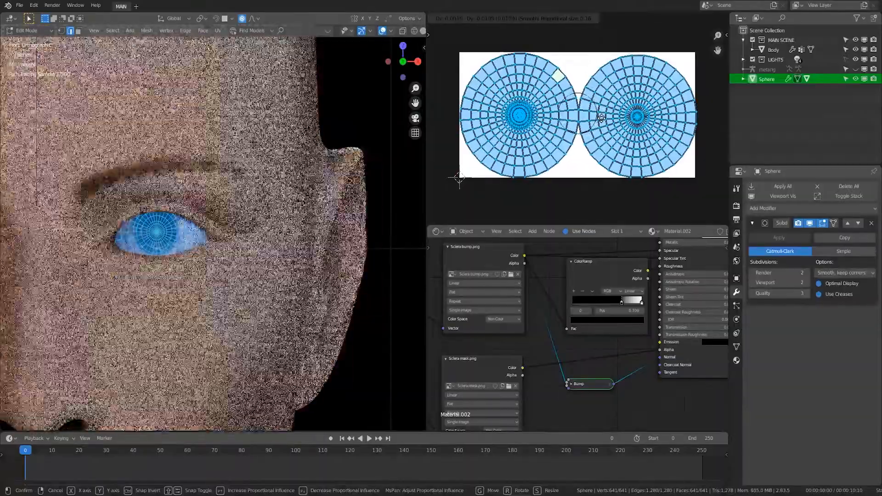
{"action": "left_click", "coordinate": [459, 178]}
{"action": "key", "text": "Tab"}
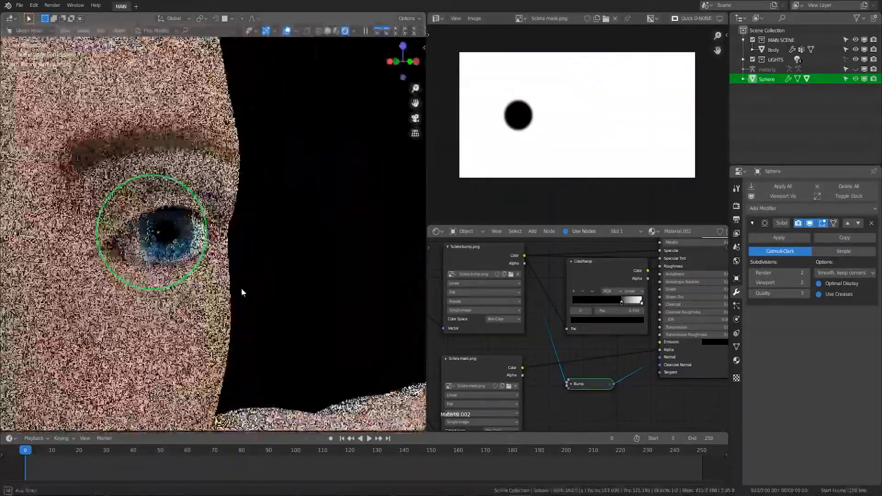
Move the eyeball slightly along the Z axis within the eye socket
{"action": "middle_click_drag", "start_coordinate": [242, 292], "coordinate": [193, 296]}
{"action": "key", "text": "g"}
{"action": "key", "text": "z"}
{"action": "left_click", "coordinate": [271, 288]}
Reselect the eyeball and scale it to fit the eye socket
{"action": "scroll", "coordinate": [193, 297], "scroll_direction": "down", "scroll_amount": 3}
{"action": "scroll", "coordinate": [193, 293], "scroll_direction": "down", "scroll_amount": 6}
{"action": "key", "text": "a"}
{"action": "left_click", "coordinate": [211, 236]}
{"action": "middle_click_drag", "start_coordinate": [291, 253], "coordinate": [251, 236]}
{"action": "scroll", "coordinate": [254, 239], "scroll_direction": "up", "scroll_amount": 6}
{"action": "left_click", "coordinate": [195, 239]}
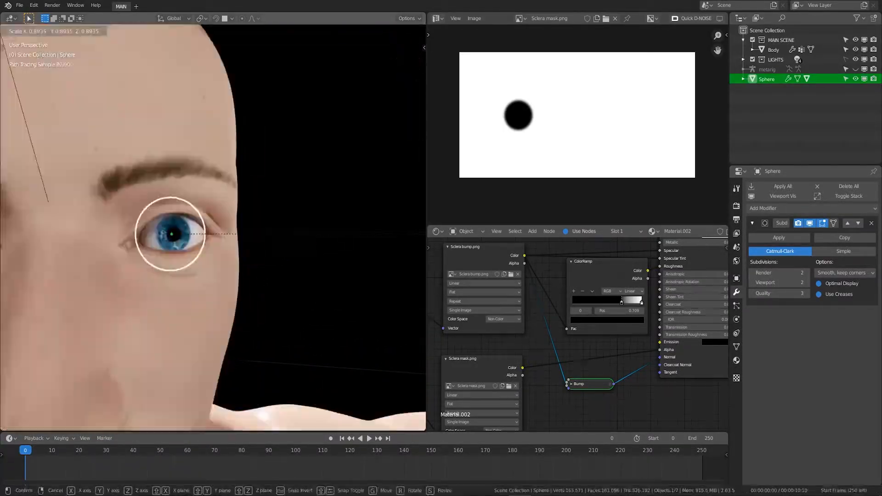
{"action": "left_click", "coordinate": [312, 235]}
Move the eyeball down along Z by about 0.0017 mm and shift it along Y to fit the eyelids
{"action": "mouse_move", "coordinate": [309, 233]}
{"action": "middle_mouse_down"}
{"action": "mouse_move", "coordinate": [263, 248]}
{"action": "mouse_move", "coordinate": [246, 242]}
{"action": "mouse_move", "coordinate": [213, 262]}
{"action": "mouse_move", "coordinate": [246, 276]}
{"action": "mouse_move", "coordinate": [262, 262]}
{"action": "mouse_move", "coordinate": [194, 270]}
{"action": "middle_mouse_up"}
{"action": "middle_click_drag", "start_coordinate": [603, 349], "coordinate": [566, 348]}
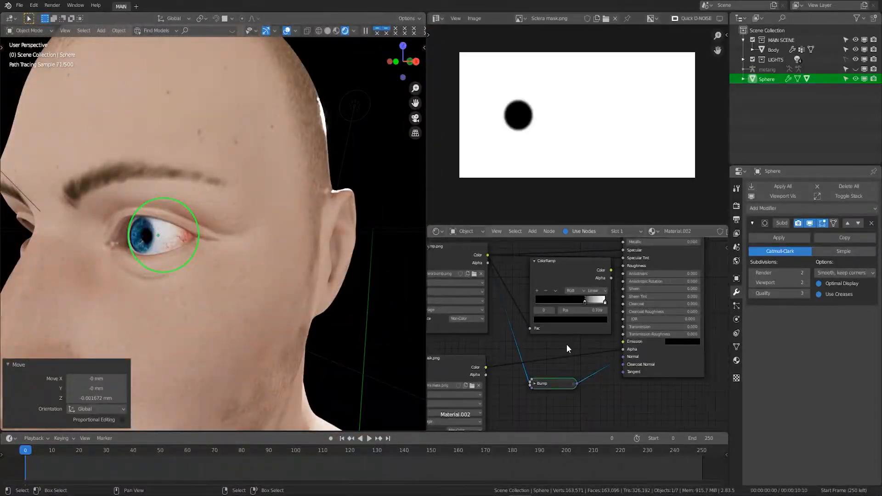
{"action": "scroll", "coordinate": [202, 299], "scroll_direction": "up", "scroll_amount": 5}
{"action": "mouse_move", "coordinate": [202, 301]}
{"action": "middle_mouse_down"}
{"action": "mouse_move", "coordinate": [276, 305]}
{"action": "mouse_move", "coordinate": [206, 305]}
{"action": "middle_mouse_up"}
{"action": "key", "text": "g"}
{"action": "key", "text": "z"}
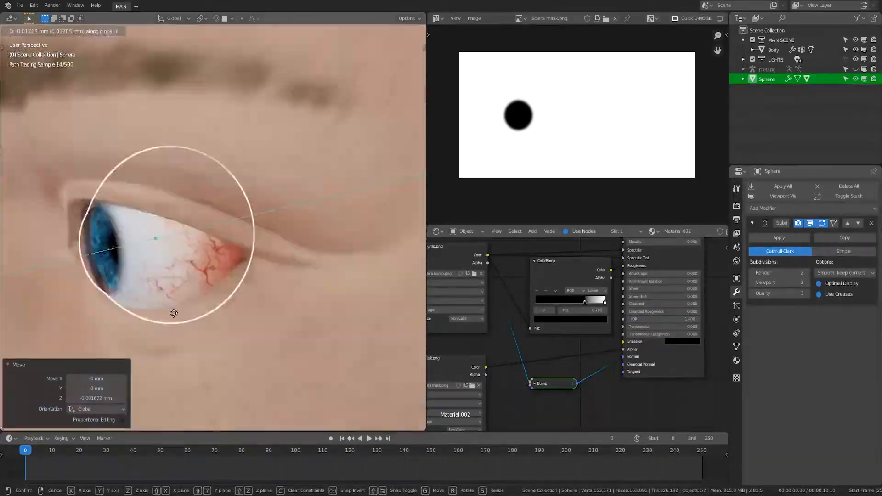
{"action": "left_click", "coordinate": [173, 311]}
{"action": "middle_click_drag", "start_coordinate": [173, 311], "coordinate": [228, 293]}
{"action": "key", "text": "g"}
{"action": "key", "text": "y"}
{"action": "left_click", "coordinate": [281, 309]}
Deselect everything and hide the viewport overlays to show the rendered character cleanly
{"action": "key", "text": "alt+a"}
{"action": "scroll", "coordinate": [149, 330], "scroll_direction": "down", "scroll_amount": 9}
{"action": "left_click", "coordinate": [285, 31]}
{"action": "scroll", "coordinate": [295, 277], "scroll_direction": "up", "scroll_amount": 5}
{"action": "scroll", "coordinate": [228, 293], "scroll_direction": "down", "scroll_amount": 3}
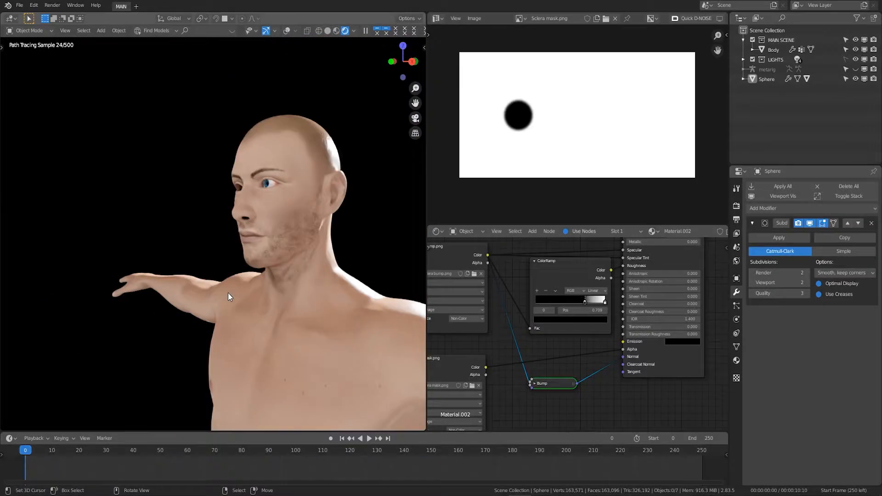
Select the body and rename its material to SKIN
{"action": "left_click", "coordinate": [297, 341]}
{"action": "middle_click_drag", "start_coordinate": [500, 379], "coordinate": [568, 338]}
{"action": "middle_click_drag", "start_coordinate": [537, 374], "coordinate": [564, 358]}
{"action": "left_click", "coordinate": [479, 255]}
{"action": "middle_click_drag", "start_coordinate": [301, 212], "coordinate": [312, 213]}
{"action": "scroll", "coordinate": [308, 202], "scroll_direction": "up", "scroll_amount": 3}
{"action": "double_click", "coordinate": [679, 230]}
{"action": "type", "text": "S"}
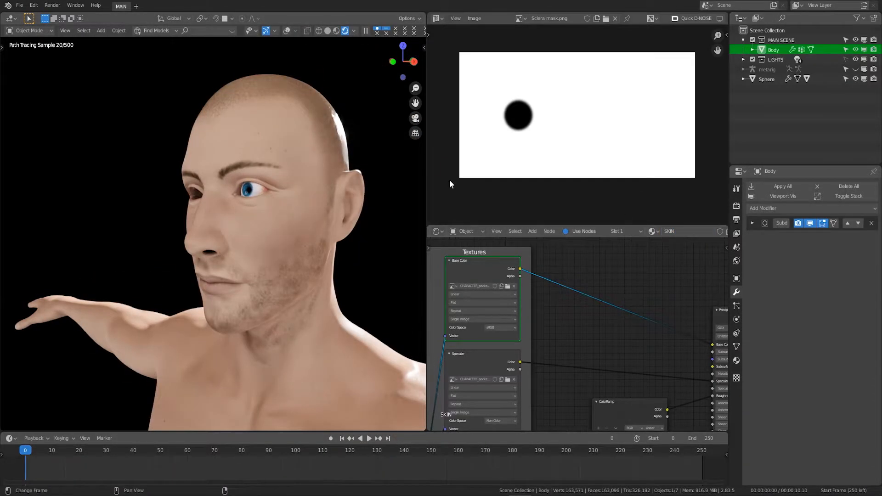
Rename the eyeball's material to EYEBALL and name the iris's material after the pupil
{"action": "scroll", "coordinate": [327, 133], "scroll_direction": "up", "scroll_amount": 3}
{"action": "left_click", "coordinate": [327, 132]}
{"action": "middle_click_drag", "start_coordinate": [574, 422], "coordinate": [541, 308]}
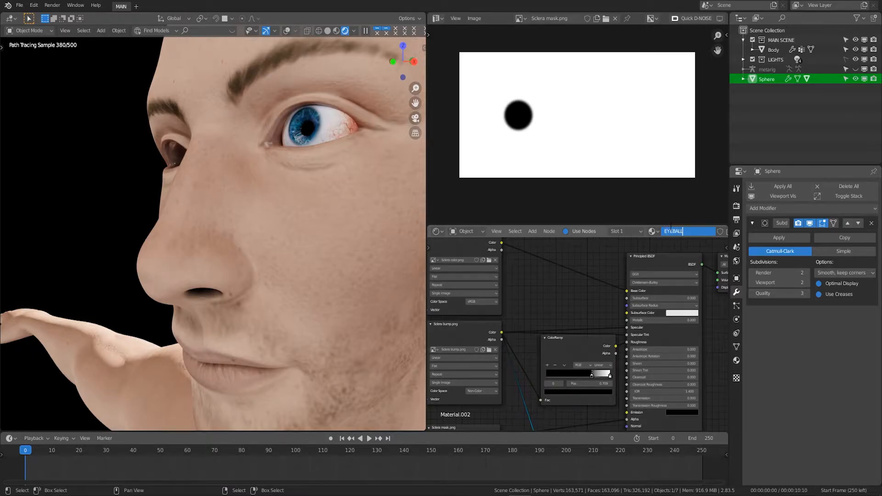
{"action": "left_click", "coordinate": [388, 115]}
{"action": "double_click", "coordinate": [684, 231]}
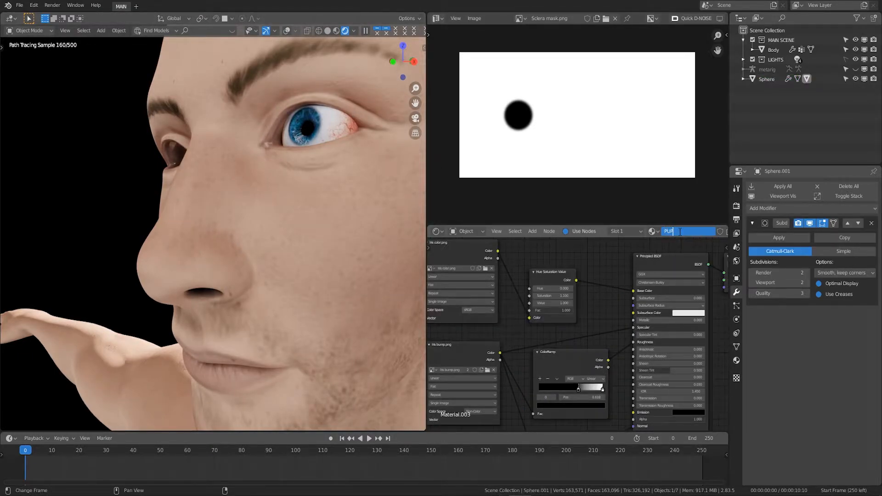
Select the body and set the Strength of the skin material's Bump node to about 0.317
{"action": "right_click", "coordinate": [301, 237]}
{"action": "middle_click_drag", "start_coordinate": [532, 323], "coordinate": [586, 352]}
{"action": "middle_click_drag", "start_coordinate": [541, 300], "coordinate": [556, 317]}
{"action": "scroll", "coordinate": [561, 364], "scroll_direction": "down", "scroll_amount": 5}
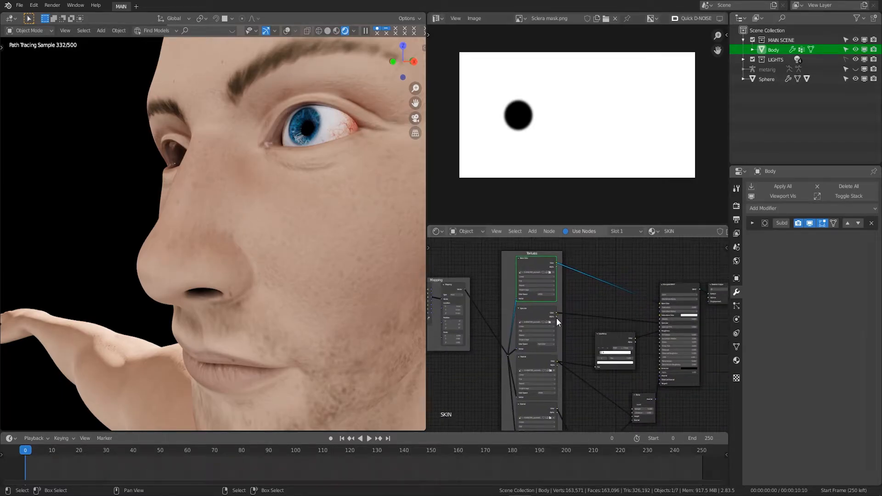
{"action": "middle_click_drag", "start_coordinate": [551, 397], "coordinate": [539, 322]}
{"action": "scroll", "coordinate": [580, 351], "scroll_direction": "up", "scroll_amount": 7}
{"action": "middle_click_drag", "start_coordinate": [589, 359], "coordinate": [569, 280]}
{"action": "left_click_drag", "start_coordinate": [653, 253], "coordinate": [662, 253]}
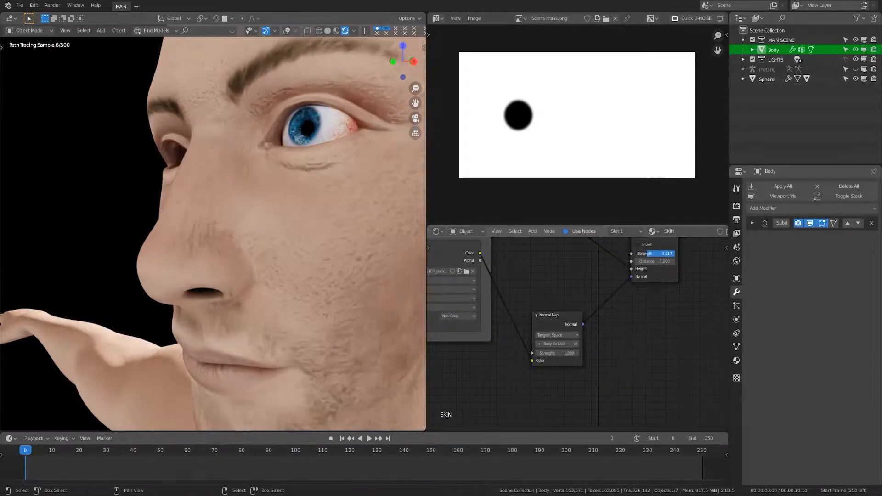
Try to duplicate the eyeball on its own, leaving the copy in place
{"action": "scroll", "coordinate": [358, 313], "scroll_direction": "down", "scroll_amount": 5}
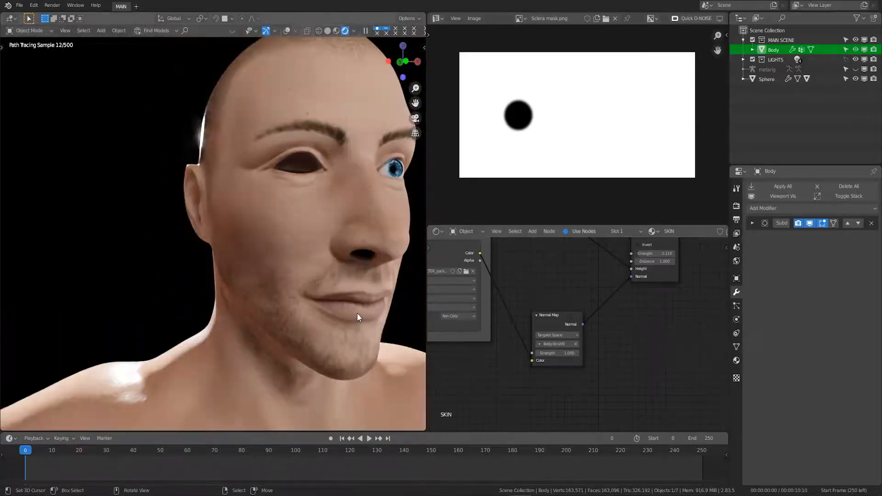
{"action": "scroll", "coordinate": [278, 292], "scroll_direction": "down", "scroll_amount": 2}
{"action": "right_click", "coordinate": [236, 201]}
{"action": "key", "text": "shift+d"}
{"action": "right_click", "coordinate": [63, 185]}
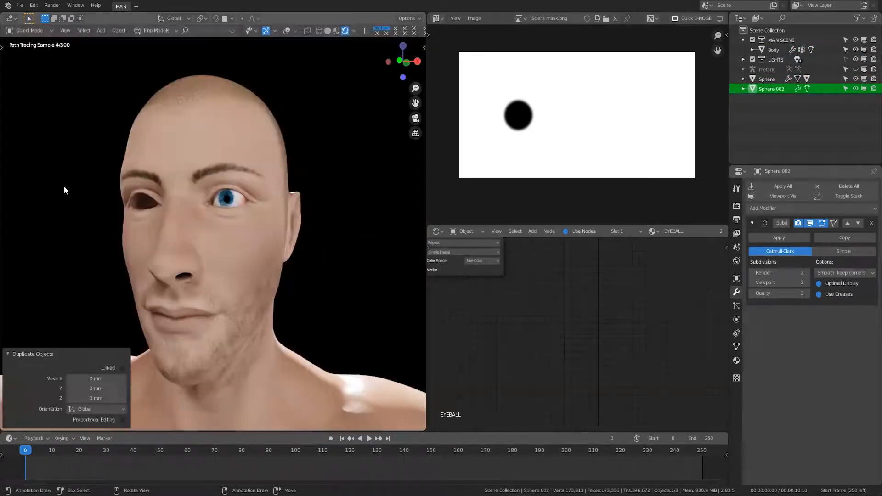
Turn the viewport overlays back on and undo the duplicate made from the eyeball alone
{"action": "left_click", "coordinate": [287, 31]}
{"action": "key", "text": "ctrl+z"}
{"action": "key", "text": "g"}
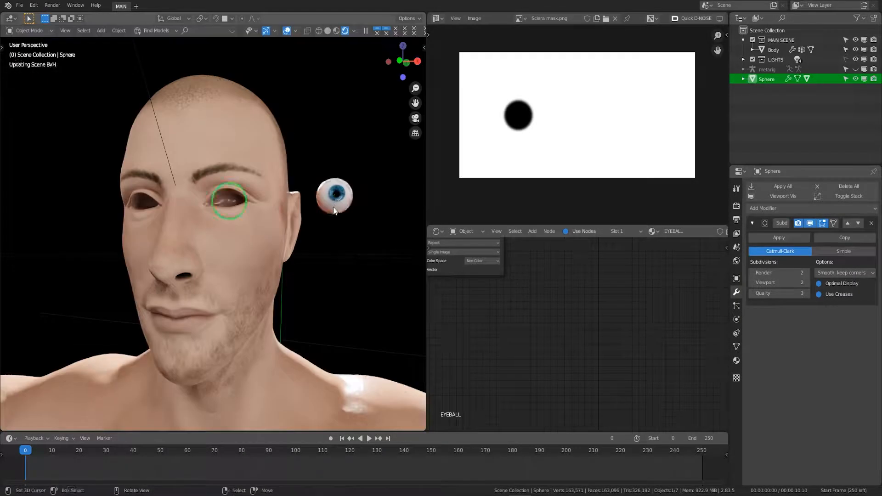
{"action": "right_click", "coordinate": [333, 207]}
Include the child iris in the eyeball selection, duplicate both, shift the copies about 0.67 mm along X into the empty socket, and save
{"action": "key", "text": "shift+bracketright"}
{"action": "key", "text": "shift+d"}
{"action": "right_click", "coordinate": [421, 231]}
{"action": "key", "text": "g"}
{"action": "key", "text": "x"}
{"action": "left_click", "coordinate": [328, 250]}
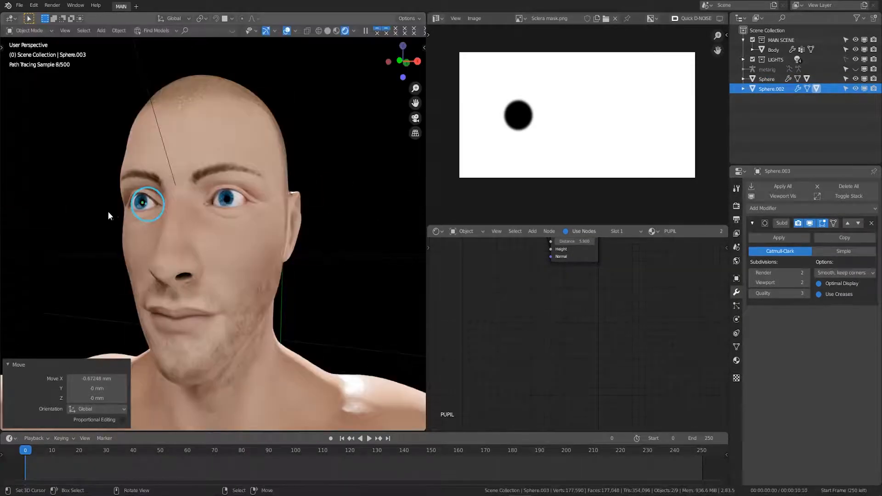
{"action": "key", "text": "KP_1"}
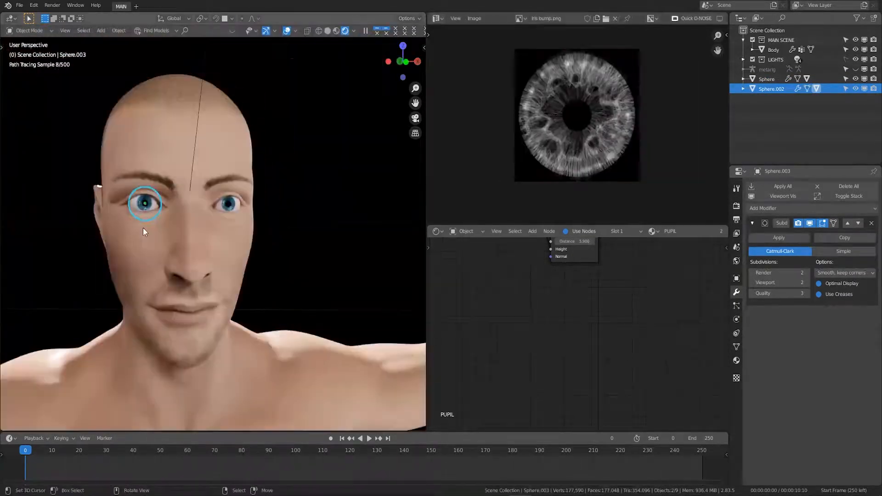
{"action": "middle_click_drag", "start_coordinate": [142, 228], "coordinate": [250, 276]}
{"action": "key", "text": "ctrl+s"}
Enter Edit Mode on the body, make a new copy of its skin material and name it SKIN_AO
{"action": "scroll", "coordinate": [230, 233], "scroll_direction": "up", "scroll_amount": 6}
{"action": "right_click", "coordinate": [227, 234]}
{"action": "scroll", "coordinate": [226, 234], "scroll_direction": "up", "scroll_amount": 5}
{"action": "middle_click_drag", "start_coordinate": [226, 234], "coordinate": [269, 195]}
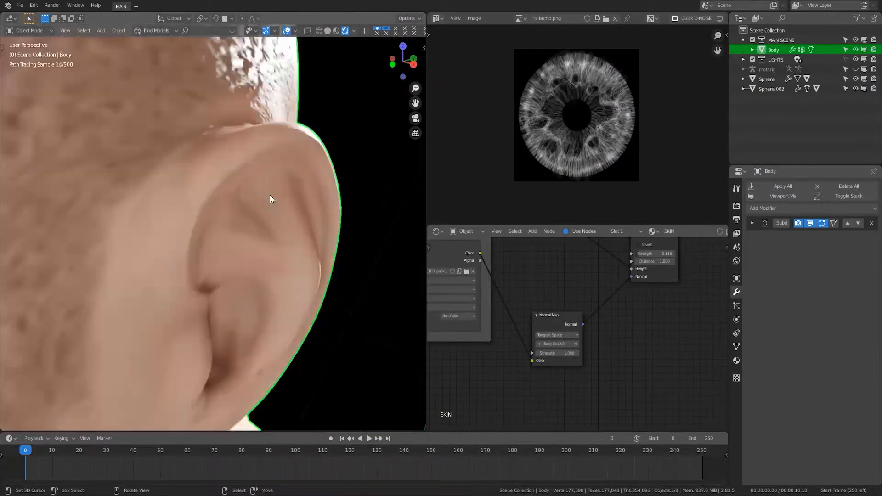
{"action": "scroll", "coordinate": [275, 196], "scroll_direction": "down", "scroll_amount": 5}
{"action": "key", "text": "Tab"}
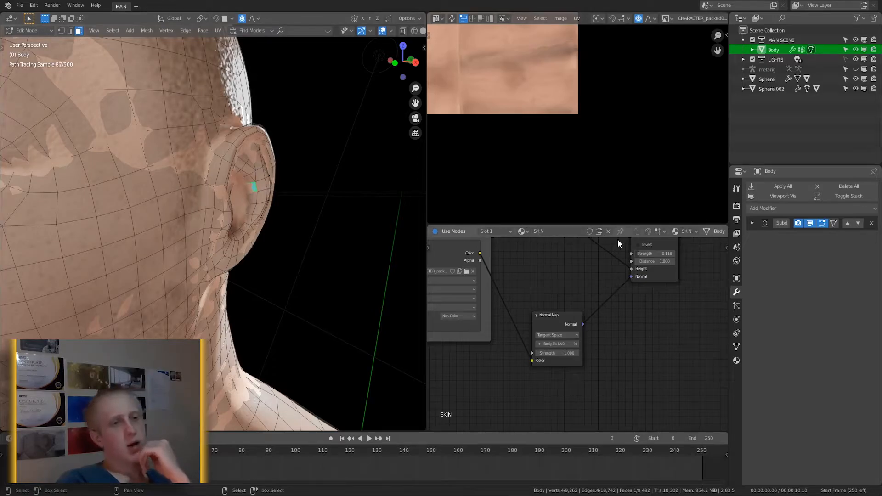
{"action": "left_click", "coordinate": [599, 231]}
{"action": "double_click", "coordinate": [557, 231]}
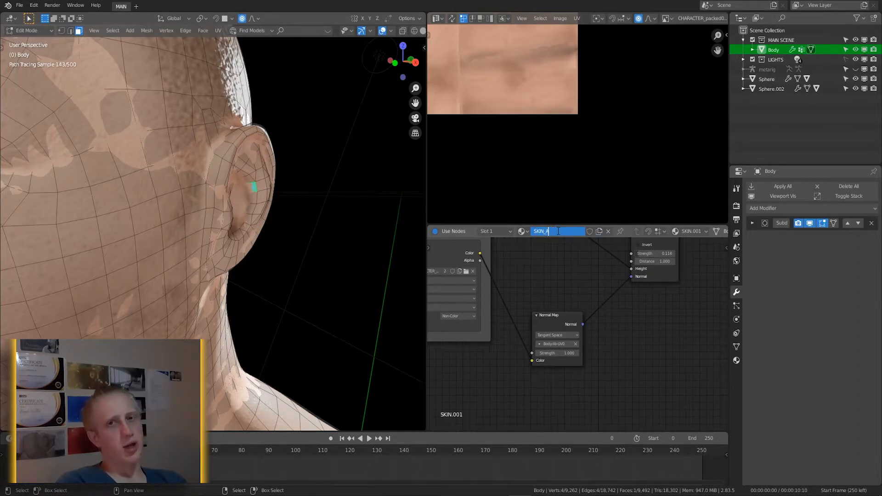
Select the faces of one ear by growing the selection, and trim the surplus cheek faces in the side view
{"action": "right_click", "coordinate": [266, 154]}
{"action": "right_click", "coordinate": [246, 179]}
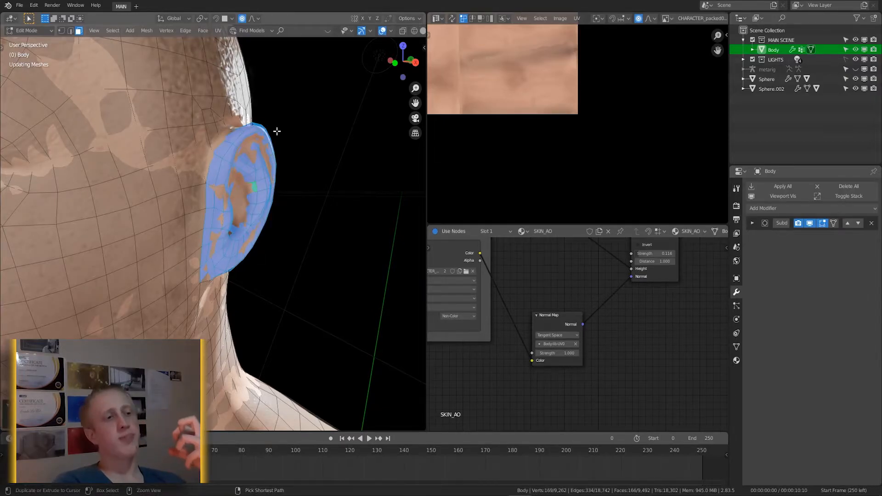
{"action": "key", "text": "ctrl+KP_Add"}
{"action": "middle_click_drag", "start_coordinate": [277, 131], "coordinate": [213, 151]}
{"action": "key", "text": "KP_3"}
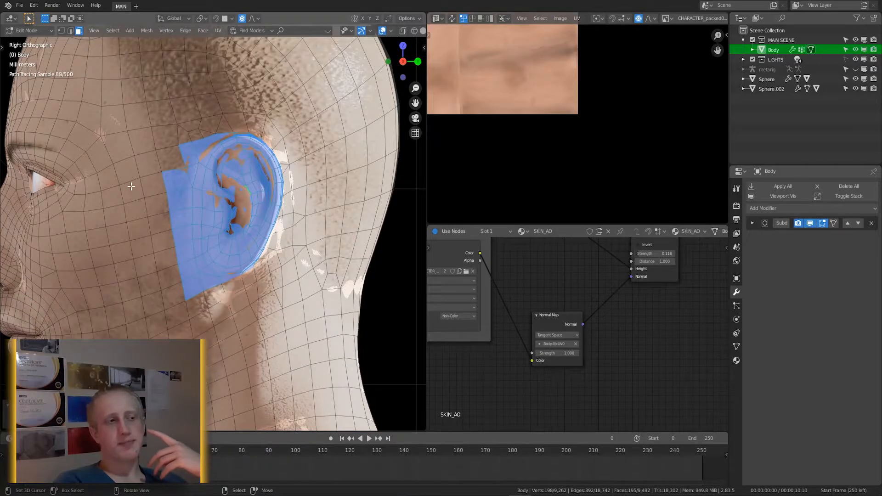
{"action": "key", "text": "Escape"}
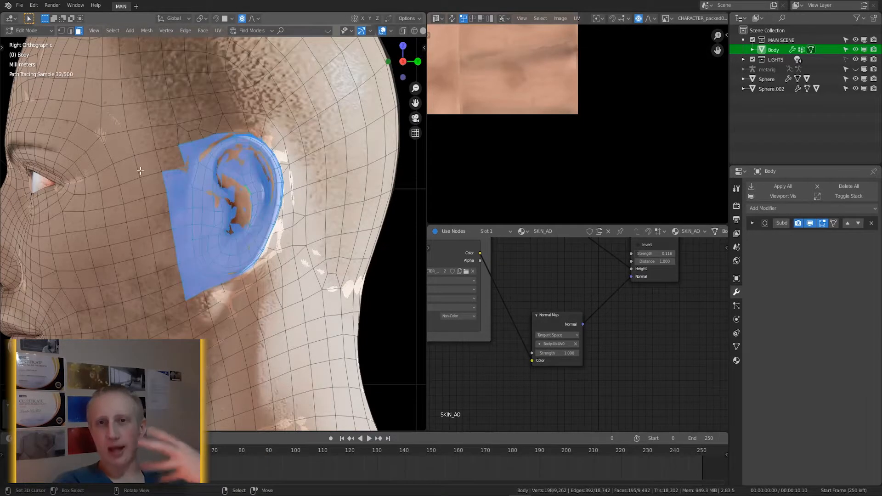
{"action": "left_click_drag", "start_coordinate": [199, 313], "coordinate": [110, 129]}
{"action": "key", "text": "ctrl+z"}
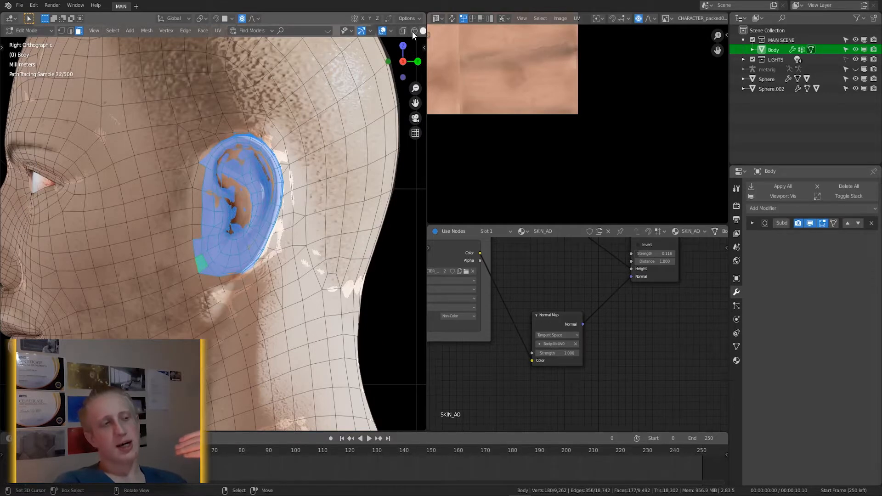
Switch to solid shading and box-select more ear faces through the head with X-ray on, turning X-ray off again
{"action": "middle_click_drag", "start_coordinate": [420, 33], "coordinate": [366, 31]}
{"action": "left_click", "coordinate": [366, 31]}
{"action": "middle_click_drag", "start_coordinate": [200, 197], "coordinate": [192, 242]}
{"action": "middle_click_drag", "start_coordinate": [94, 264], "coordinate": [366, 243], "text": "shift"}
{"action": "left_click", "coordinate": [347, 31]}
{"action": "key", "text": "b"}
{"action": "left_click_drag", "start_coordinate": [77, 89], "coordinate": [130, 298]}
{"action": "middle_click_drag", "start_coordinate": [113, 188], "coordinate": [214, 238]}
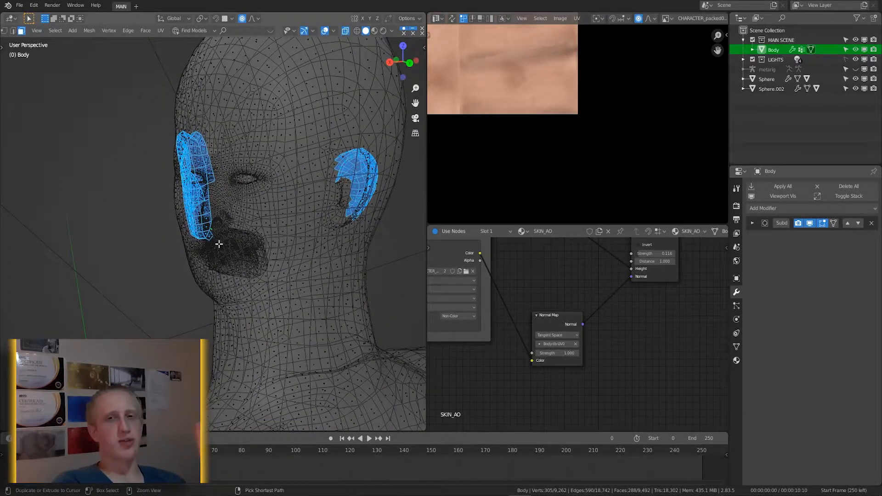
{"action": "left_click", "coordinate": [346, 31]}
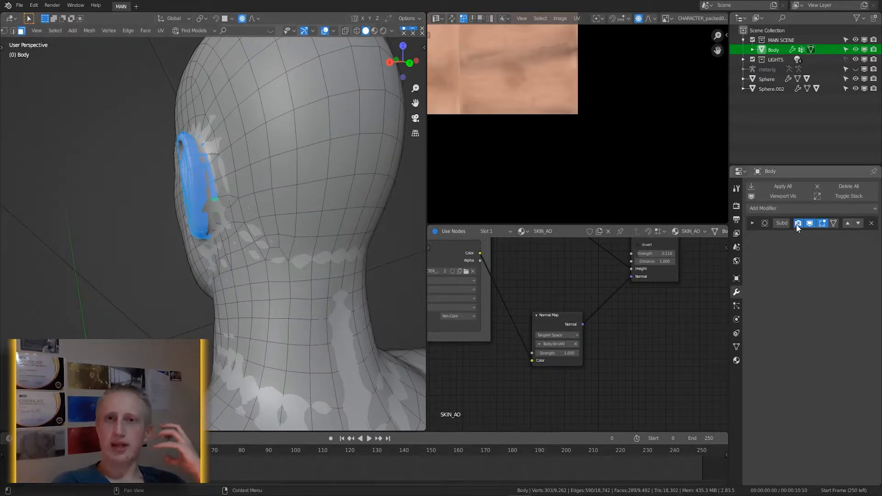
Disable the Subdivision modifier for render and viewport, and clean up the face selection so it covers both complete ears
{"action": "left_click_drag", "start_coordinate": [798, 224], "coordinate": [809, 224]}
{"action": "middle_click_drag", "start_coordinate": [216, 219], "coordinate": [249, 197]}
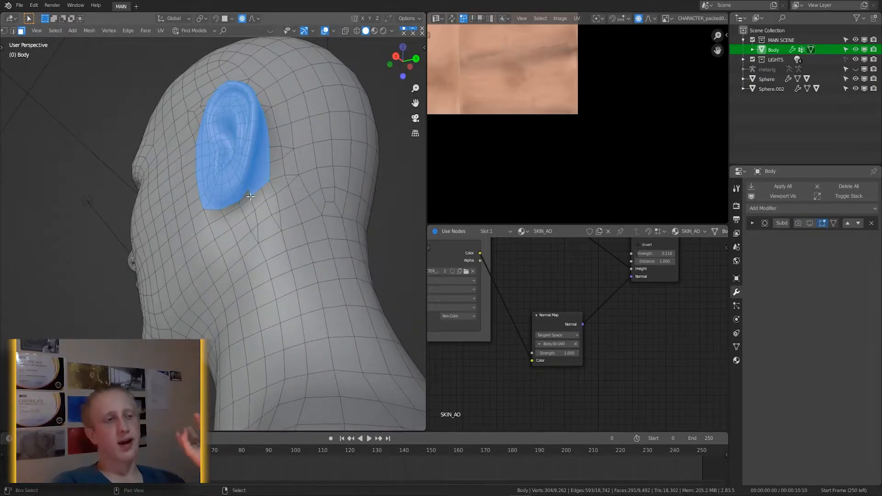
{"action": "middle_click_drag", "start_coordinate": [266, 155], "coordinate": [250, 181]}
{"action": "middle_click_drag", "start_coordinate": [236, 143], "coordinate": [215, 203]}
{"action": "left_click", "coordinate": [241, 180], "text": "ctrl"}
{"action": "right_click", "coordinate": [231, 173], "text": "shift"}
{"action": "key", "text": "b"}
{"action": "right_click", "coordinate": [224, 149]}
{"action": "key", "text": "b"}
{"action": "left_click_drag", "start_coordinate": [135, 157], "coordinate": [187, 244]}
{"action": "middle_click_drag", "start_coordinate": [216, 255], "coordinate": [316, 270], "text": "alt"}
{"action": "key", "text": "ctrl+KP_3"}
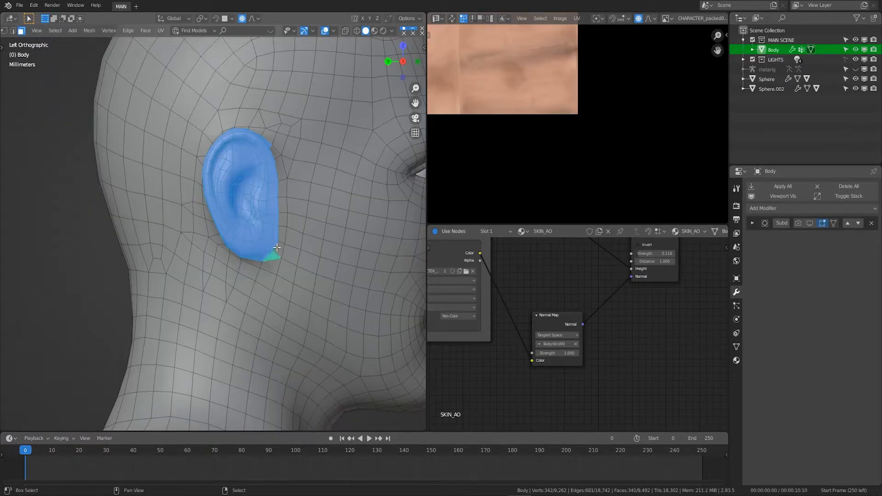
{"action": "mouse_move", "coordinate": [215, 293]}
{"action": "middle_mouse_down"}
{"action": "mouse_move", "coordinate": [307, 310]}
{"action": "mouse_move", "coordinate": [311, 297]}
{"action": "mouse_move", "coordinate": [229, 287]}
{"action": "middle_mouse_up"}
Restore SKIN in the first material slot, add a second slot with SKIN_AO, assign it to the ear faces and leave Edit Mode
{"action": "left_click", "coordinate": [736, 360]}
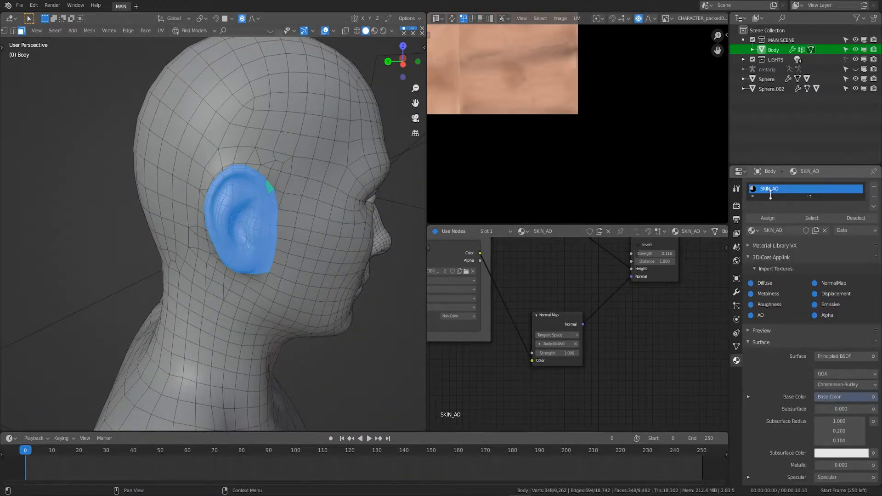
{"action": "left_click", "coordinate": [511, 231]}
{"action": "left_click", "coordinate": [528, 278]}
{"action": "left_click", "coordinate": [873, 186]}
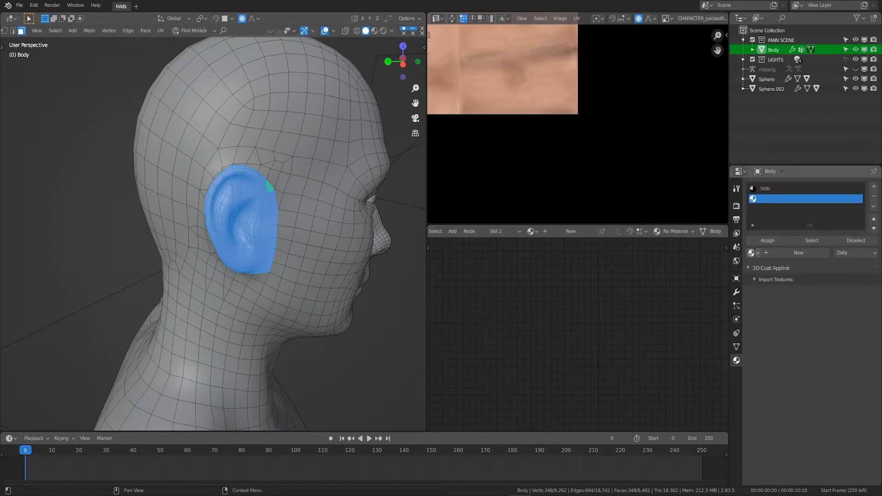
{"action": "left_click", "coordinate": [753, 252]}
{"action": "left_click", "coordinate": [762, 309]}
{"action": "left_click", "coordinate": [758, 240]}
{"action": "key", "text": "Tab"}
Show the front view in rendered shading and give SKIN_AO's Principled BSDF a light red Subsurface Color and a Subsurface of 0.020
{"action": "key", "text": "KP_1"}
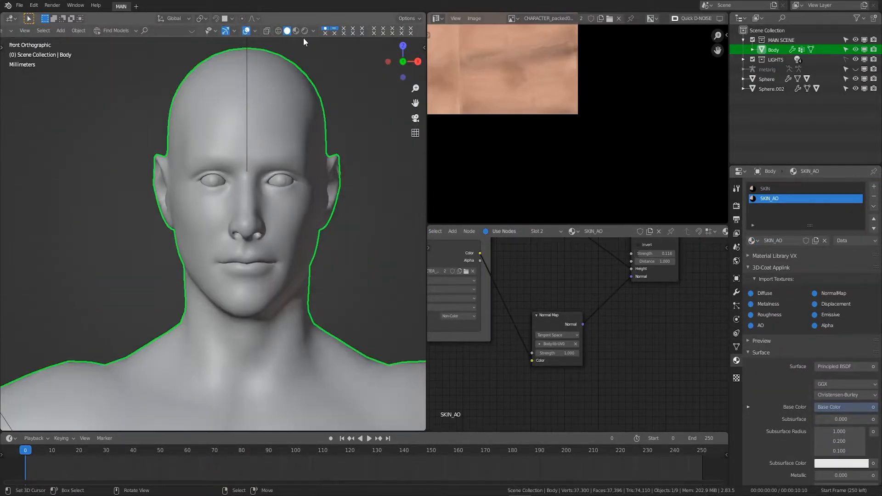
{"action": "left_click", "coordinate": [321, 31]}
{"action": "scroll", "coordinate": [324, 147], "scroll_direction": "up", "scroll_amount": 1}
{"action": "middle_click_drag", "start_coordinate": [535, 289], "coordinate": [443, 415]}
{"action": "middle_click_drag", "start_coordinate": [569, 253], "coordinate": [526, 317]}
{"action": "scroll", "coordinate": [525, 316], "scroll_direction": "up", "scroll_amount": 3}
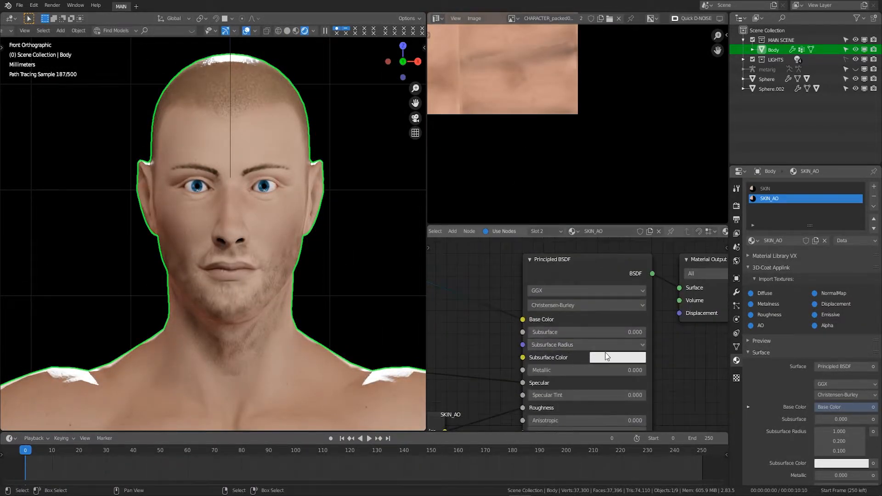
{"action": "left_click", "coordinate": [617, 357]}
{"action": "left_click", "coordinate": [635, 252]}
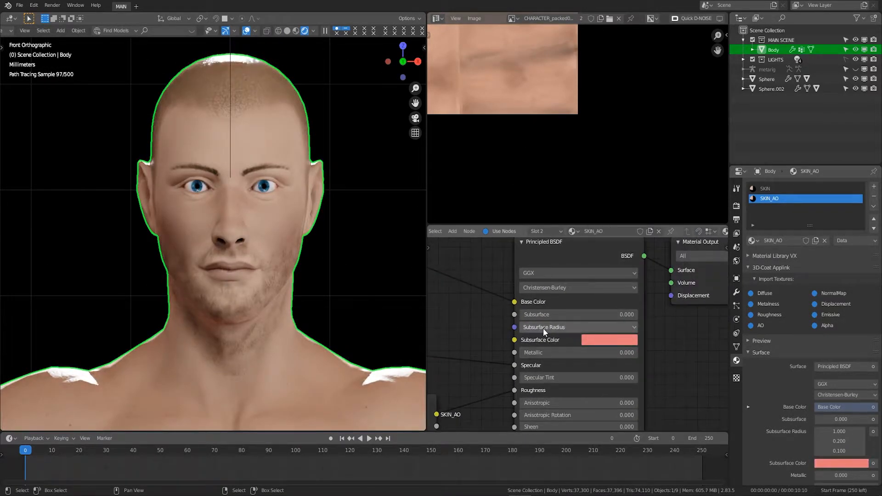
{"action": "mouse_move", "coordinate": [541, 314]}
{"action": "left_mouse_down"}
{"action": "mouse_move", "coordinate": [558, 314]}
{"action": "mouse_move", "coordinate": [544, 315]}
{"action": "left_mouse_up"}
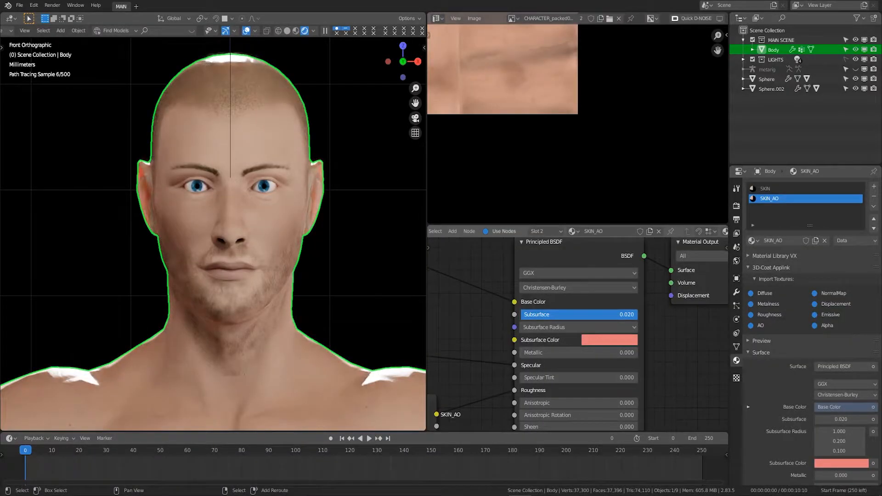
Change SKIN_AO's Subsurface Color to a stronger orange-red and lower its Subsurface to 0.006, judging by the ear close-up
{"action": "middle_click_drag", "start_coordinate": [119, 258], "coordinate": [172, 266]}
{"action": "scroll", "coordinate": [172, 266], "scroll_direction": "up", "scroll_amount": 4}
{"action": "left_click_drag", "start_coordinate": [604, 315], "coordinate": [570, 315]}
{"action": "left_click", "coordinate": [611, 339]}
{"action": "left_click_drag", "start_coordinate": [627, 241], "coordinate": [626, 245]}
{"action": "left_click_drag", "start_coordinate": [545, 314], "coordinate": [537, 314]}
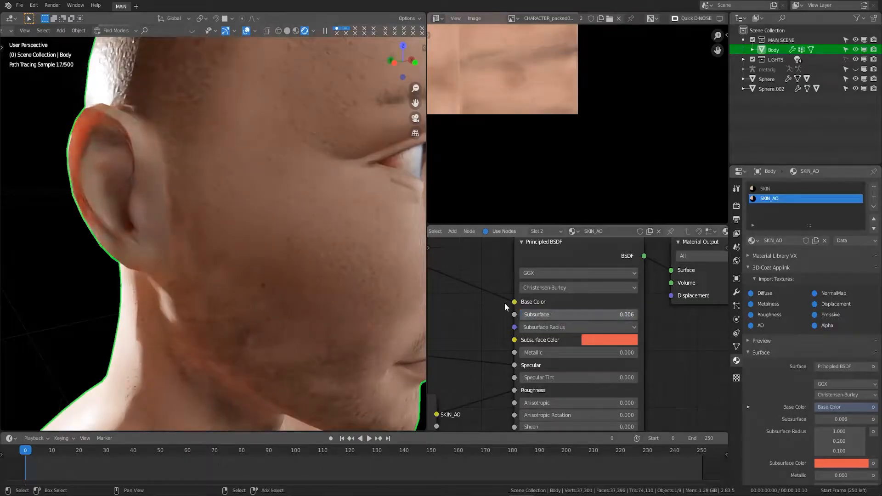
Check the ears from several angles and set SKIN_AO's Subsurface to 0.013
{"action": "scroll", "coordinate": [85, 219], "scroll_direction": "down", "scroll_amount": 5}
{"action": "middle_click_drag", "start_coordinate": [85, 219], "coordinate": [50, 225]}
{"action": "scroll", "coordinate": [161, 291], "scroll_direction": "up", "scroll_amount": 5}
{"action": "scroll", "coordinate": [151, 299], "scroll_direction": "down", "scroll_amount": 8}
{"action": "middle_click_drag", "start_coordinate": [142, 305], "coordinate": [230, 289]}
{"action": "scroll", "coordinate": [230, 289], "scroll_direction": "up", "scroll_amount": 2}
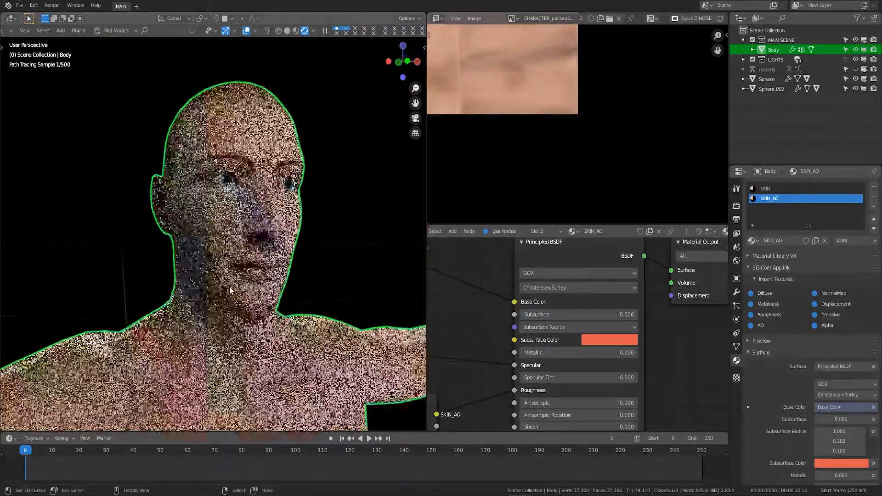
{"action": "left_click_drag", "start_coordinate": [536, 314], "coordinate": [538, 314]}
{"action": "middle_click_drag", "start_coordinate": [93, 294], "coordinate": [144, 291]}
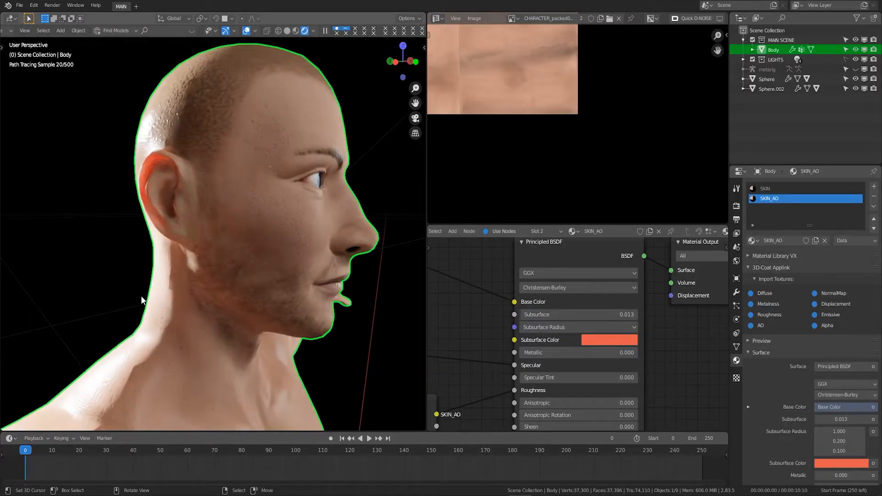
Enter Edit Mode on the body, deselect everything and grow a face selection outward from the underside of the nose
{"action": "scroll", "coordinate": [183, 303], "scroll_direction": "up", "scroll_amount": 2}
{"action": "key", "text": "Tab"}
{"action": "middle_click_drag", "start_coordinate": [362, 242], "coordinate": [235, 224]}
{"action": "scroll", "coordinate": [235, 225], "scroll_direction": "up", "scroll_amount": 2}
{"action": "key", "text": "a"}
{"action": "right_click", "coordinate": [249, 223]}
{"action": "key", "text": "ctrl+KP_Add"}
{"action": "key", "text": "ctrl+KP_Add"}
{"action": "key", "text": "ctrl+KP_Add"}
{"action": "key", "text": "ctrl+KP_Add"}
{"action": "key", "text": "ctrl+KP_Add"}
{"action": "key", "text": "ctrl+KP_Add"}
{"action": "key", "text": "ctrl+KP_Add"}
{"action": "middle_click_drag", "start_coordinate": [254, 232], "coordinate": [294, 188]}
Pick another face near the nostrils and expand the selection around it five times
{"action": "right_click", "coordinate": [218, 230]}
{"action": "key", "text": "KP_1"}
{"action": "middle_click_drag", "start_coordinate": [240, 252], "coordinate": [284, 268]}
{"action": "key", "text": "ctrl+KP_Add"}
{"action": "key", "text": "ctrl+KP_Add"}
{"action": "key", "text": "ctrl+KP_Add"}
{"action": "key", "text": "ctrl+KP_Add"}
{"action": "key", "text": "ctrl+KP_Add"}
Extend the selection with box picks around the nostrils and a strip of faces across the nose bridge
{"action": "key", "text": "b"}
{"action": "left_click_drag", "start_coordinate": [237, 181], "coordinate": [258, 207]}
{"action": "right_click", "coordinate": [257, 192], "text": "shift"}
{"action": "middle_click_drag", "start_coordinate": [257, 192], "coordinate": [232, 172]}
{"action": "key", "text": "b"}
{"action": "left_click_drag", "start_coordinate": [224, 227], "coordinate": [251, 245]}
{"action": "middle_click_drag", "start_coordinate": [251, 245], "coordinate": [195, 230]}
{"action": "left_click", "coordinate": [197, 207], "text": "ctrl"}
{"action": "right_click", "coordinate": [303, 228], "text": "shift"}
{"action": "middle_click_drag", "start_coordinate": [303, 229], "coordinate": [379, 193]}
{"action": "left_click", "coordinate": [200, 170], "text": "ctrl"}
{"action": "middle_click_drag", "start_coordinate": [200, 170], "coordinate": [303, 218]}
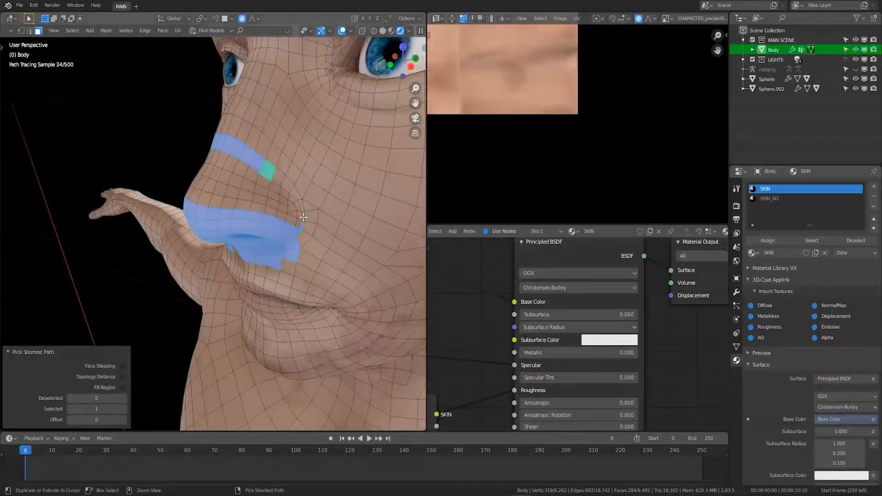
Fill in the remaining unselected faces on both sides of the nose between the bridge strip and the nostrils
{"action": "left_click_drag", "start_coordinate": [257, 212], "coordinate": [257, 212]}
{"action": "key", "text": "b"}
{"action": "middle_click_drag", "start_coordinate": [298, 219], "coordinate": [374, 195]}
{"action": "key", "text": "b"}
{"action": "left_click_drag", "start_coordinate": [213, 167], "coordinate": [248, 195]}
{"action": "middle_click_drag", "start_coordinate": [248, 195], "coordinate": [312, 193]}
{"action": "key", "text": "b"}
{"action": "left_click_drag", "start_coordinate": [202, 194], "coordinate": [215, 187]}
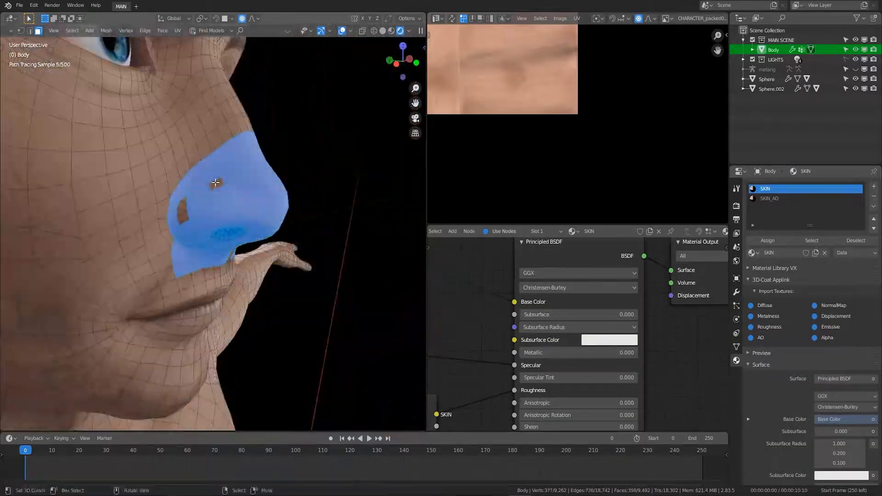
{"action": "left_click_drag", "start_coordinate": [191, 224], "coordinate": [191, 225]}
{"action": "middle_click_drag", "start_coordinate": [192, 224], "coordinate": [191, 272]}
Deselect the surplus faces on the upper lip and along the upper edge of the nose in the front view
{"action": "key", "text": "KP_1"}
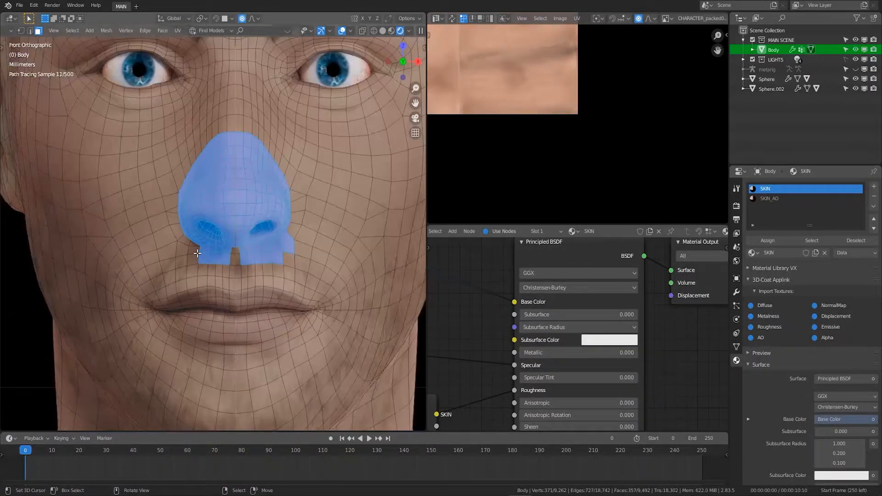
{"action": "middle_click_drag", "start_coordinate": [297, 252], "coordinate": [297, 252]}
{"action": "scroll", "coordinate": [195, 254], "scroll_direction": "up", "scroll_amount": 3}
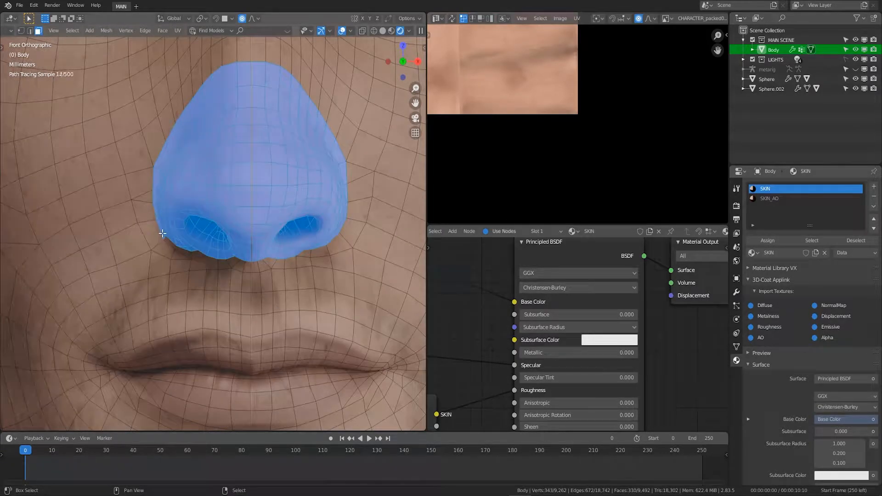
{"action": "left_click", "coordinate": [144, 212], "text": "shift"}
{"action": "right_click", "coordinate": [183, 118], "text": "shift"}
{"action": "right_click", "coordinate": [195, 100], "text": "ctrl+shift"}
{"action": "key", "text": "ctrl+z"}
{"action": "right_click", "coordinate": [214, 82], "text": "shift"}
{"action": "right_click", "coordinate": [243, 74], "text": "shift"}
{"action": "key", "text": "ctrl+z"}
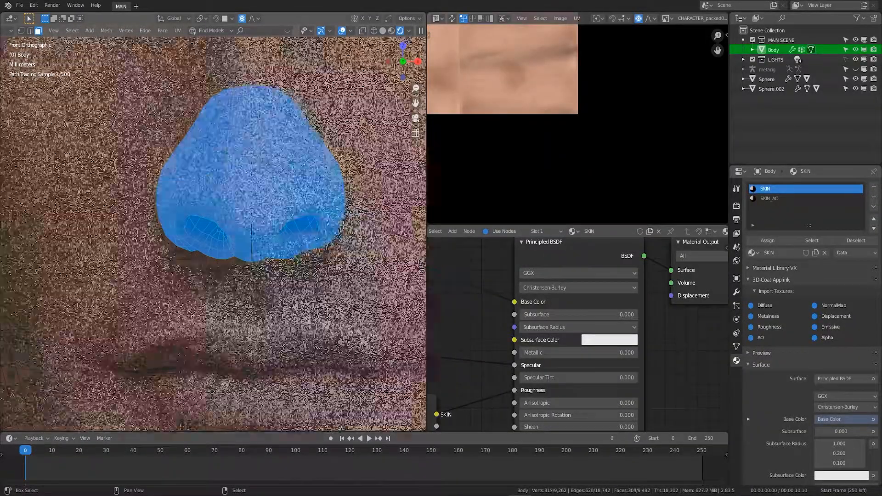
Correct the face selection at the outer edge of the nostril wing so only the nose remains selected
{"action": "right_click", "coordinate": [330, 239]}
{"action": "key", "text": "ctrl+z"}
{"action": "scroll", "coordinate": [330, 238], "scroll_direction": "up", "scroll_amount": 3}
{"action": "middle_click_drag", "start_coordinate": [331, 238], "coordinate": [237, 207], "text": "shift"}
{"action": "right_click", "coordinate": [329, 219], "text": "shift"}
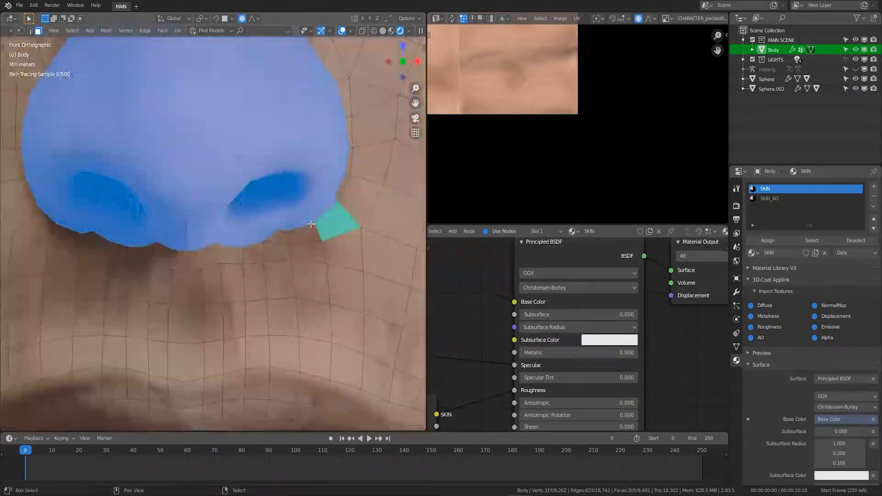
{"action": "key", "text": "ctrl+z"}
{"action": "right_click", "coordinate": [320, 213], "text": "shift"}
{"action": "scroll", "coordinate": [320, 212], "scroll_direction": "down", "scroll_amount": 5}
{"action": "middle_click_drag", "start_coordinate": [298, 221], "coordinate": [349, 197]}
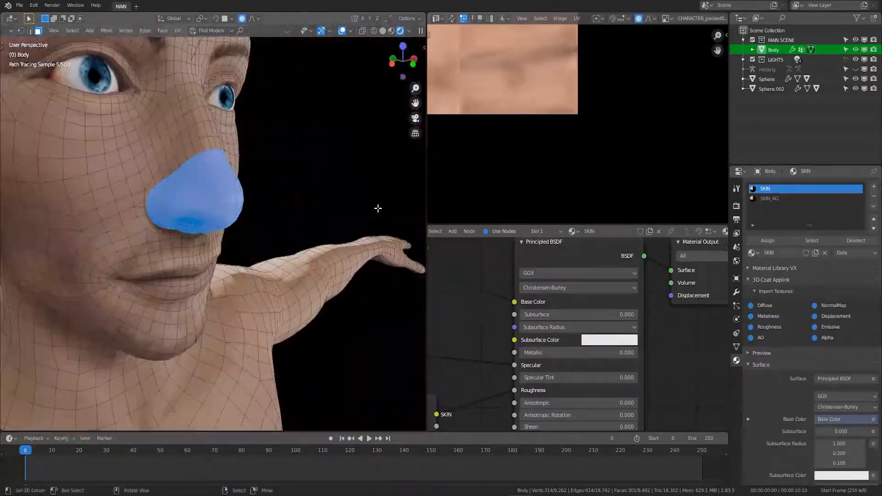
Assign the SKIN_AO material to the selected nose faces and return to Object Mode
{"action": "left_click", "coordinate": [773, 200]}
{"action": "left_click", "coordinate": [767, 240]}
{"action": "key", "text": "Tab"}
{"action": "scroll", "coordinate": [340, 228], "scroll_direction": "down", "scroll_amount": 3}
{"action": "middle_click_drag", "start_coordinate": [266, 248], "coordinate": [227, 253]}
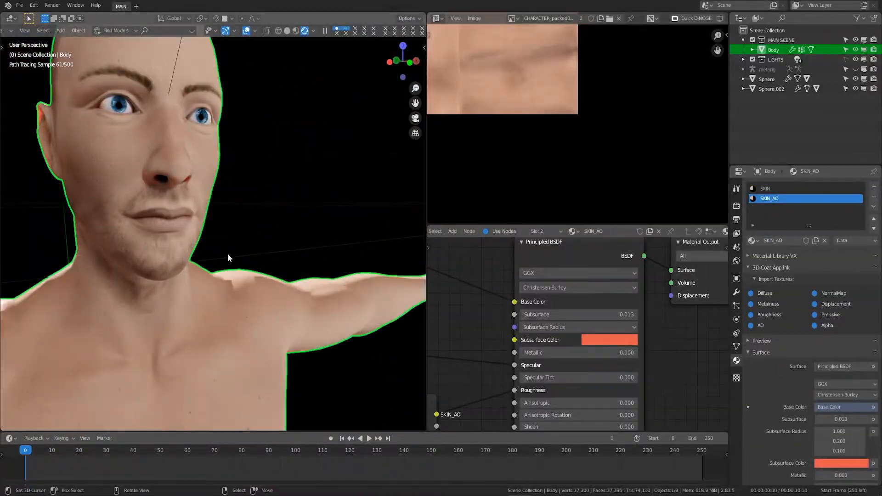
{"action": "scroll", "coordinate": [194, 222], "scroll_direction": "down", "scroll_amount": 4}
{"action": "middle_click_drag", "start_coordinate": [194, 221], "coordinate": [215, 298]}
{"action": "scroll", "coordinate": [199, 281], "scroll_direction": "down", "scroll_amount": 5}
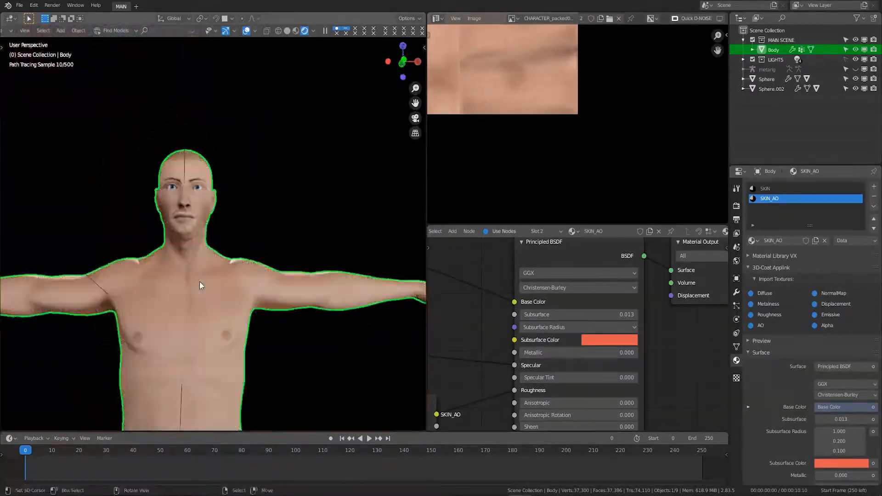
{"action": "scroll", "coordinate": [199, 281], "scroll_direction": "up", "scroll_amount": 5}
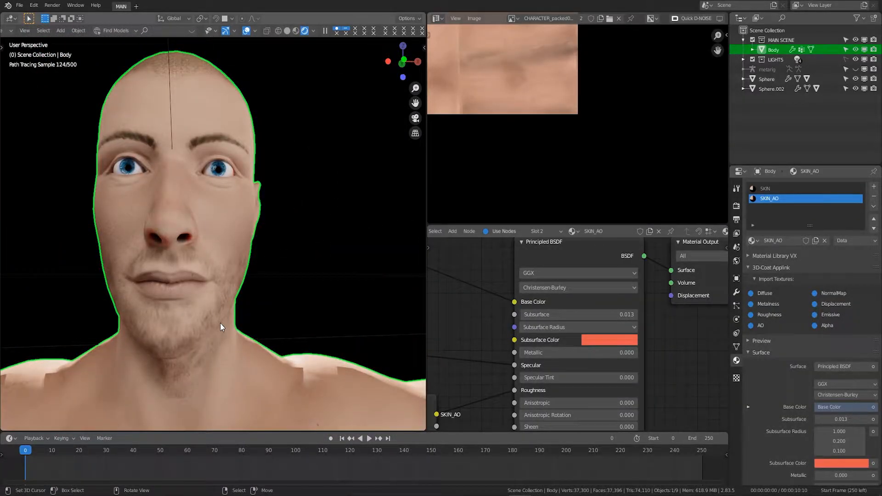
Set the subsurface color of the body's SKIN material to a light pink
{"action": "left_click", "coordinate": [764, 188]}
{"action": "left_click", "coordinate": [609, 340]}
{"action": "left_click_drag", "start_coordinate": [627, 246], "coordinate": [629, 231]}
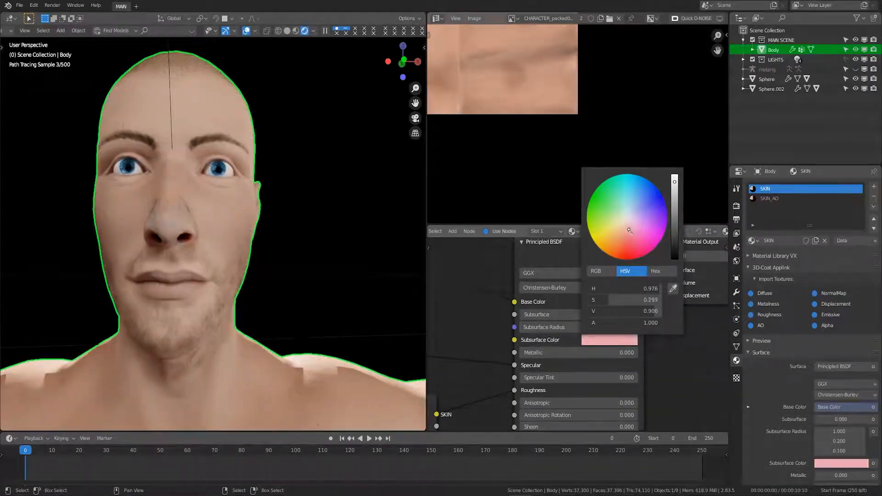
Try a subsurface amount of 0.05 on the SKIN material
{"action": "left_click", "coordinate": [569, 313]}
{"action": "type", "text": "0.05"}
{"action": "key", "text": "Return"}
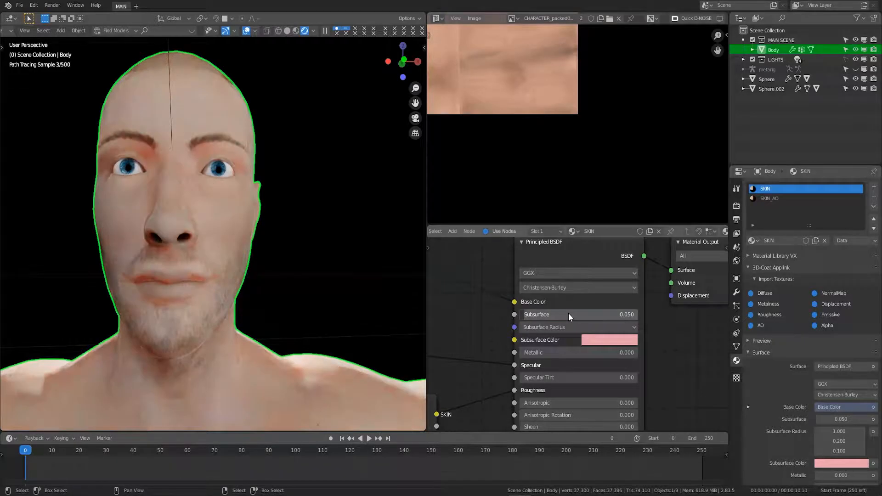
Set the SKIN material's subsurface amount to 0.005 and save the file
{"action": "left_click", "coordinate": [570, 313]}
{"action": "type", "text": "0.005"}
{"action": "key", "text": "Return"}
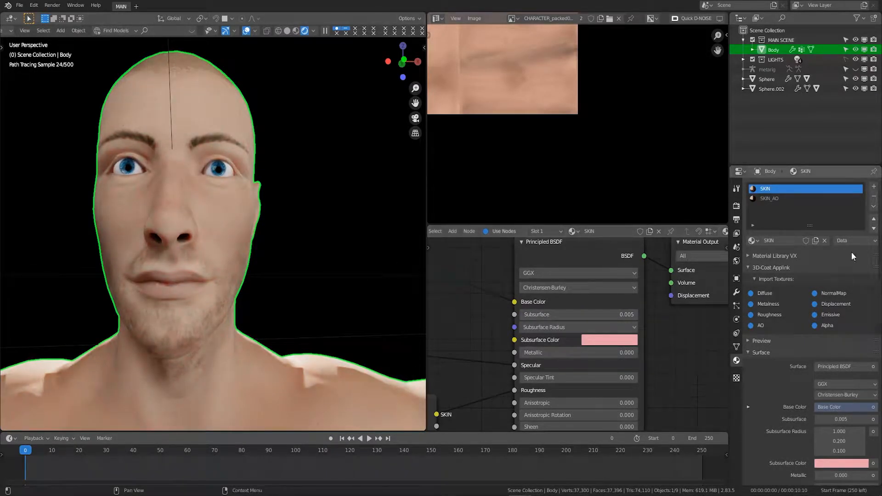
{"action": "key", "text": "ctrl+s"}
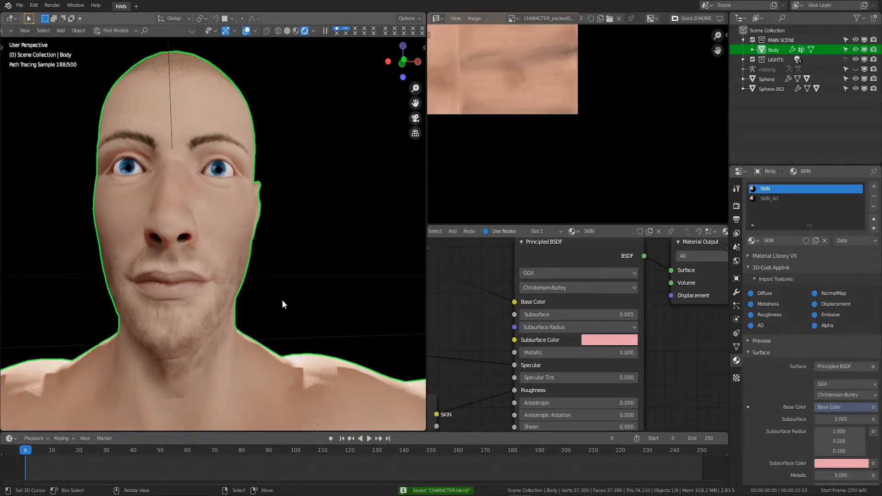